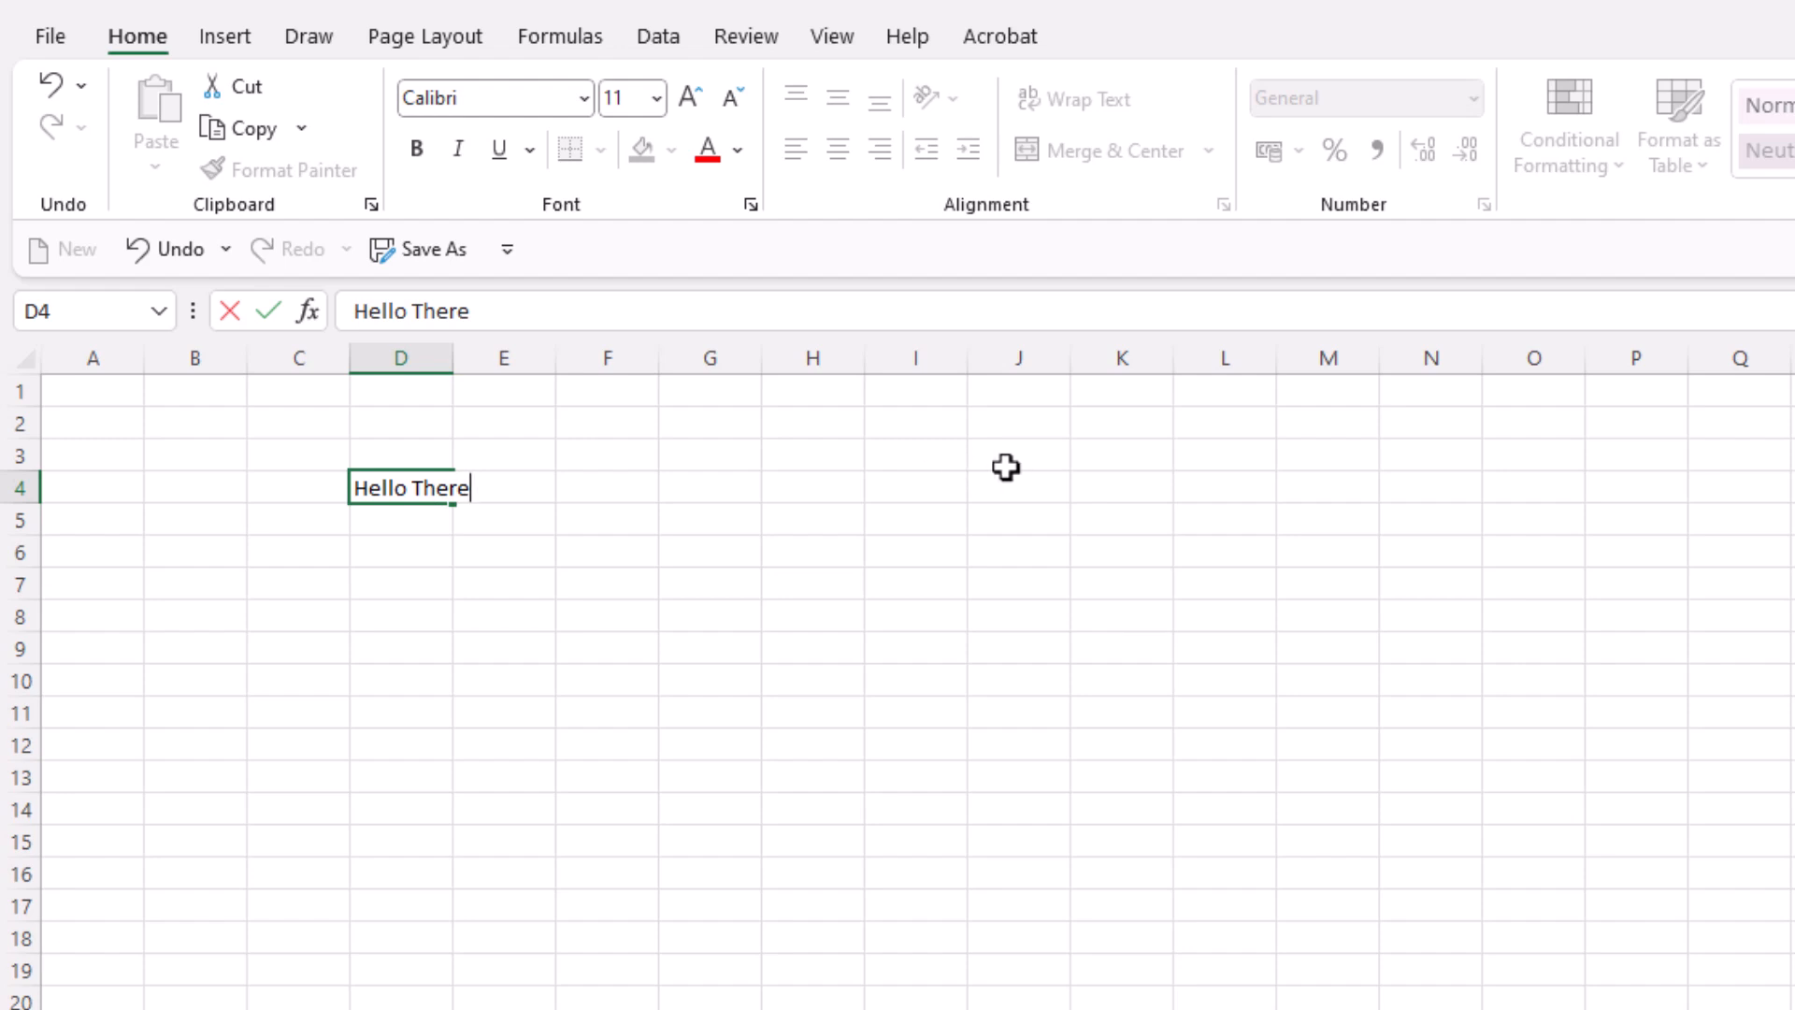
Step: Enter Hello There in cell D4 and reopen that cell for editing
key(Return)
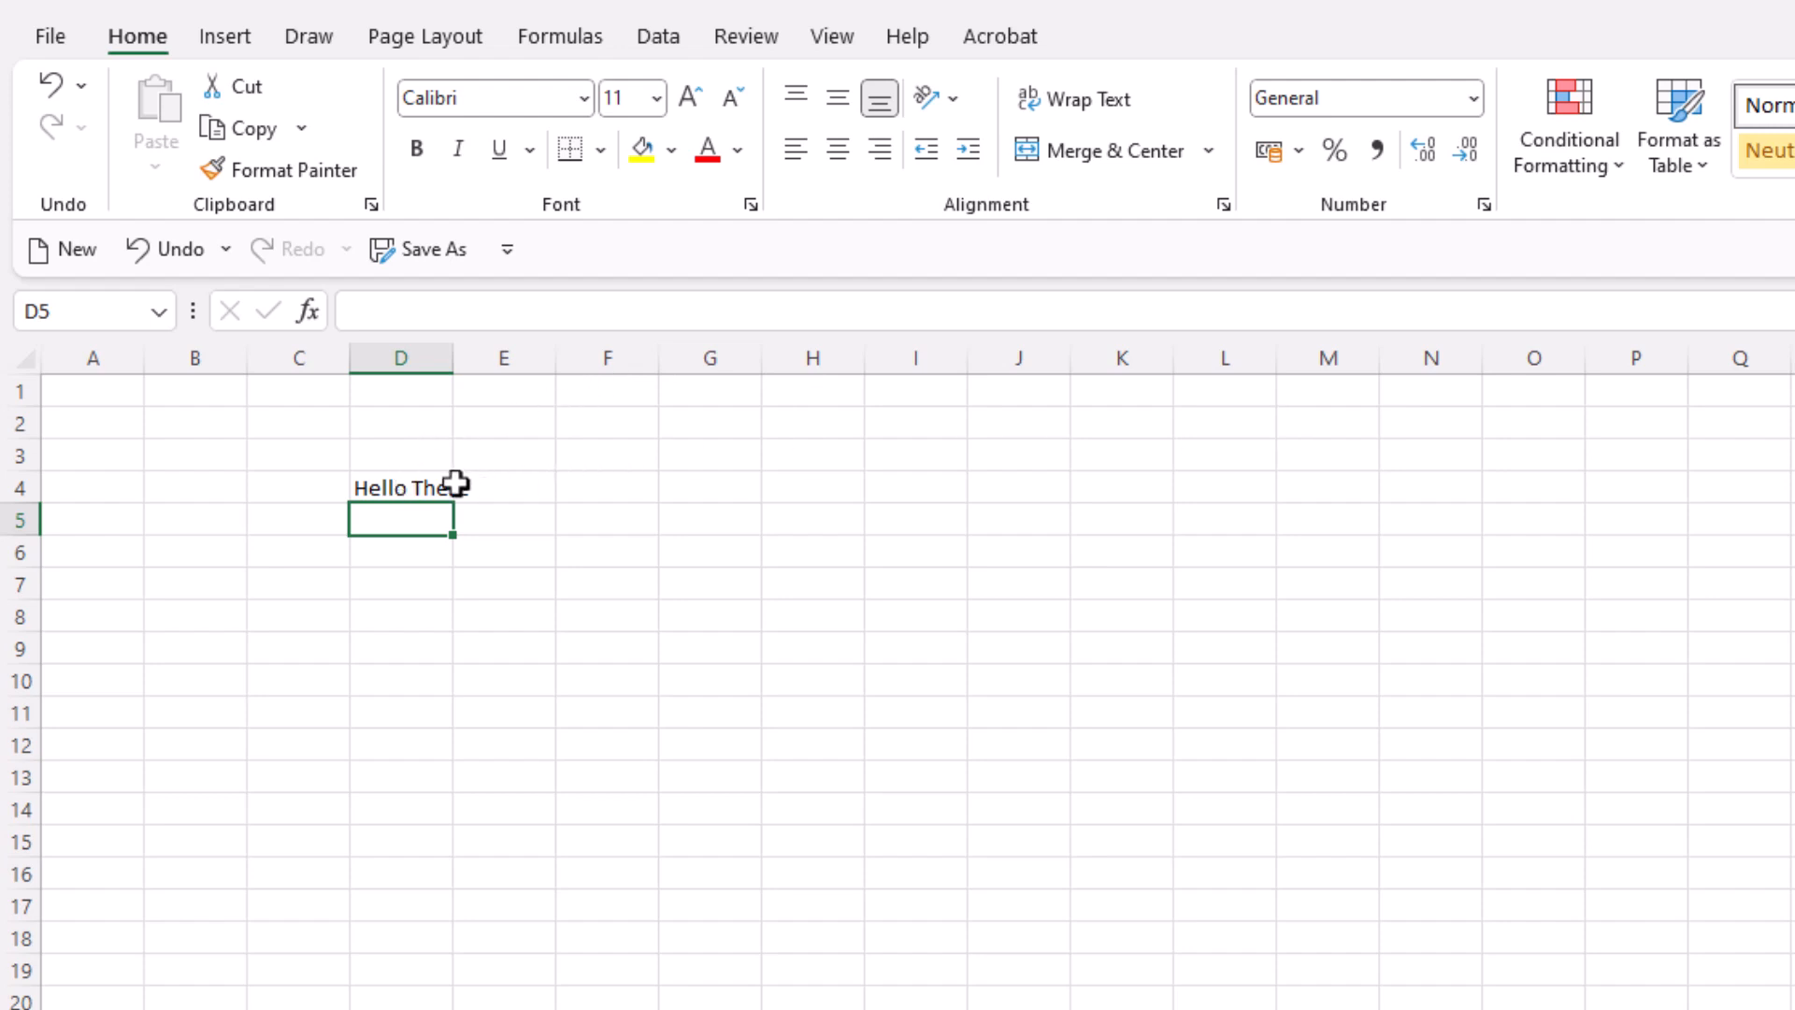
click(428, 487)
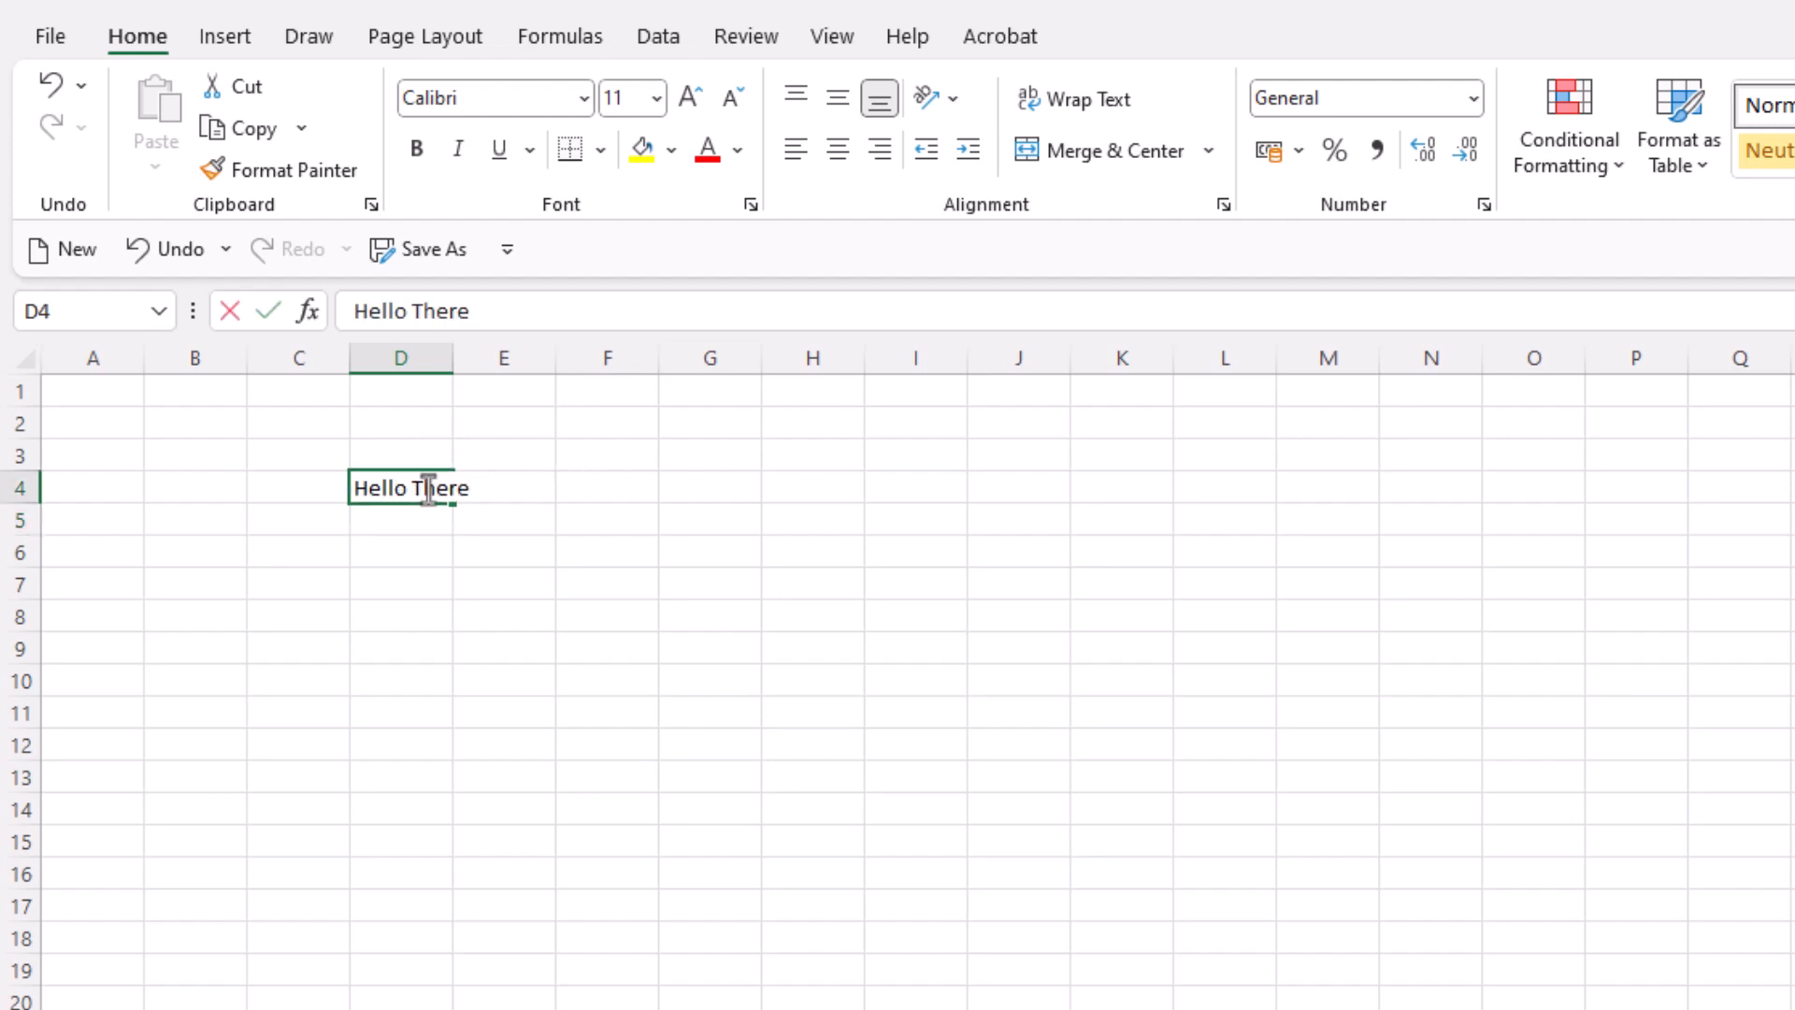
double_click(426, 488)
key(Escape)
Step: Edit the text in cell D4, replacing the word There so the entry reads Hello Excel
key(F2)
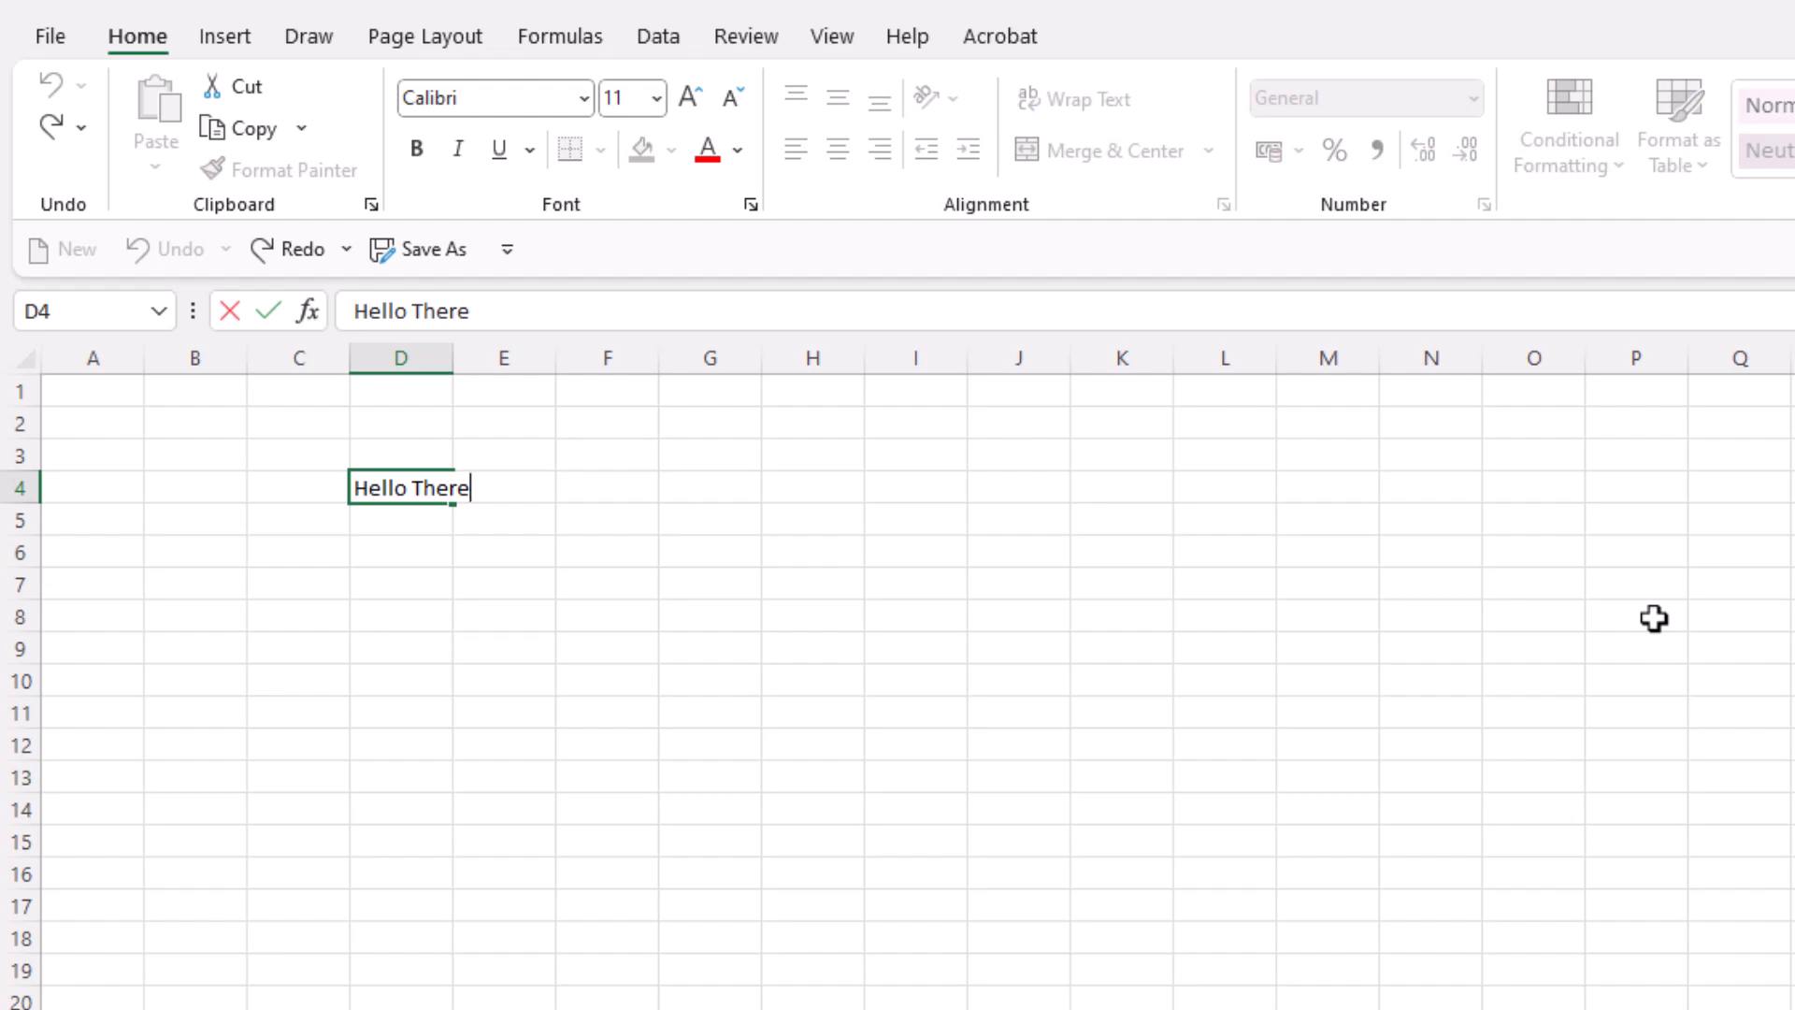
key(BackSpace)
key(BackSpace)
key(BackSpace)
key(BackSpace)
key(BackSpace)
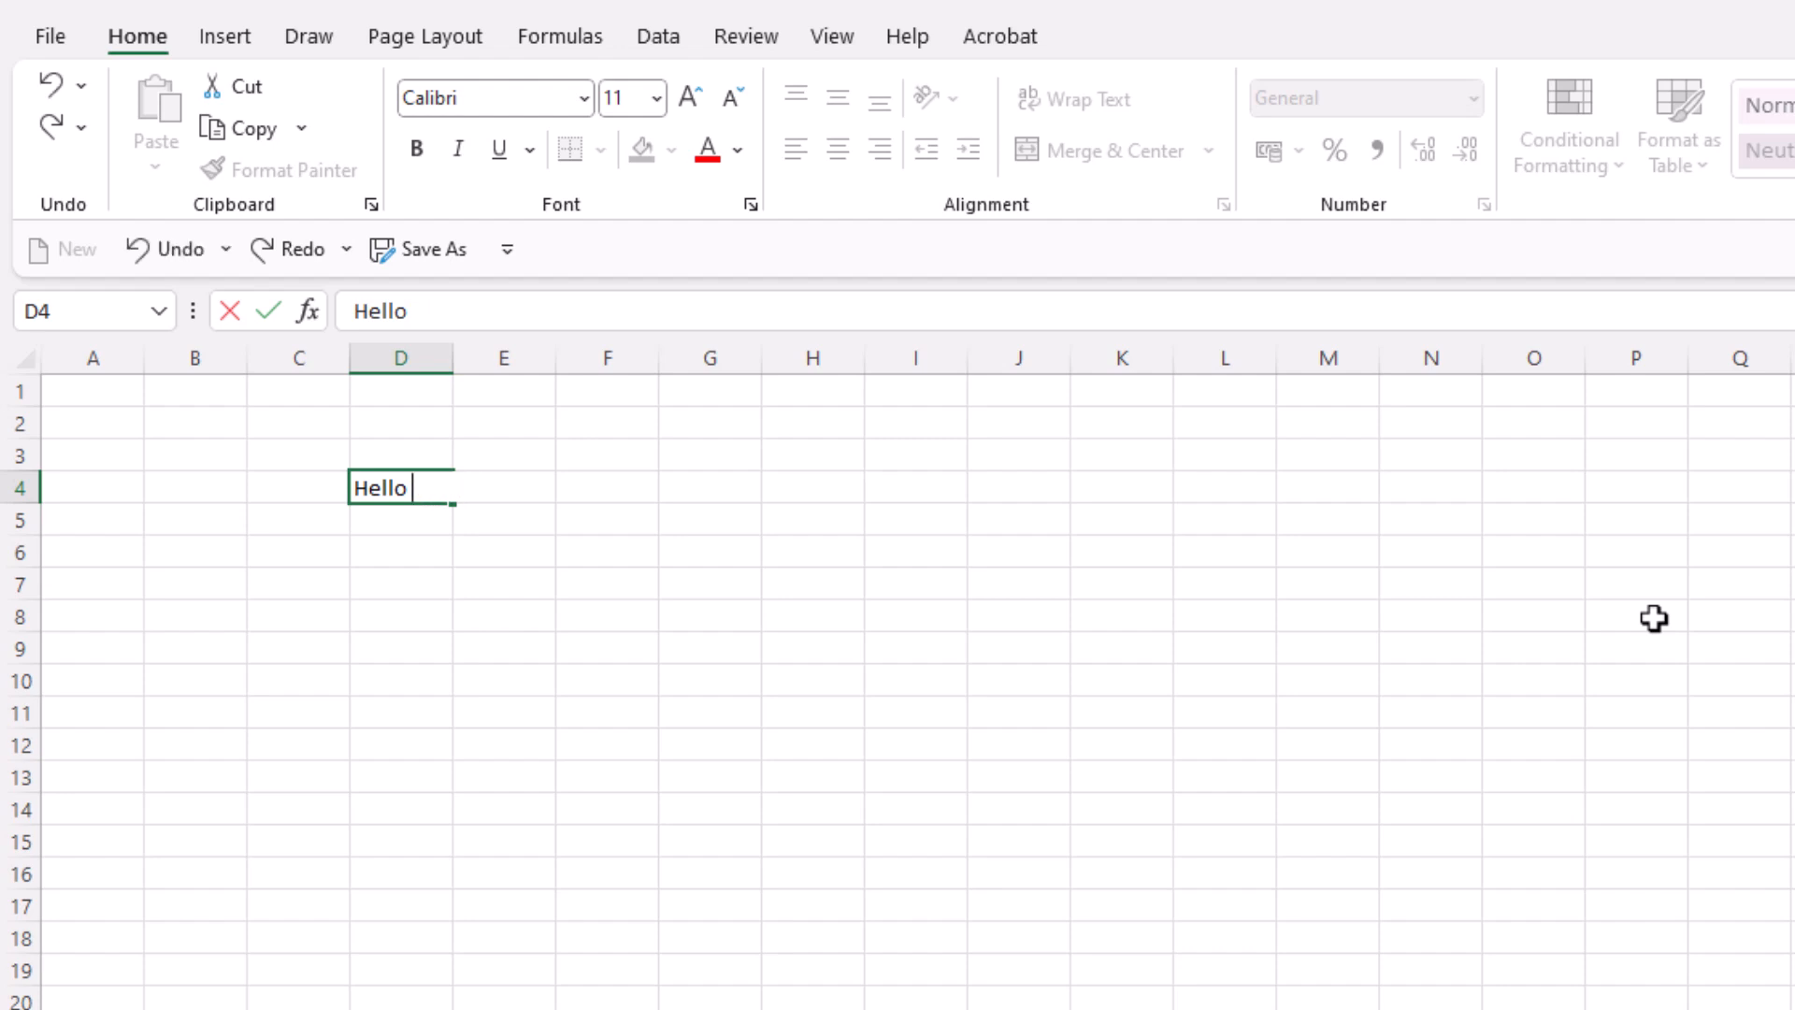
text(Excel)
key(Tab)
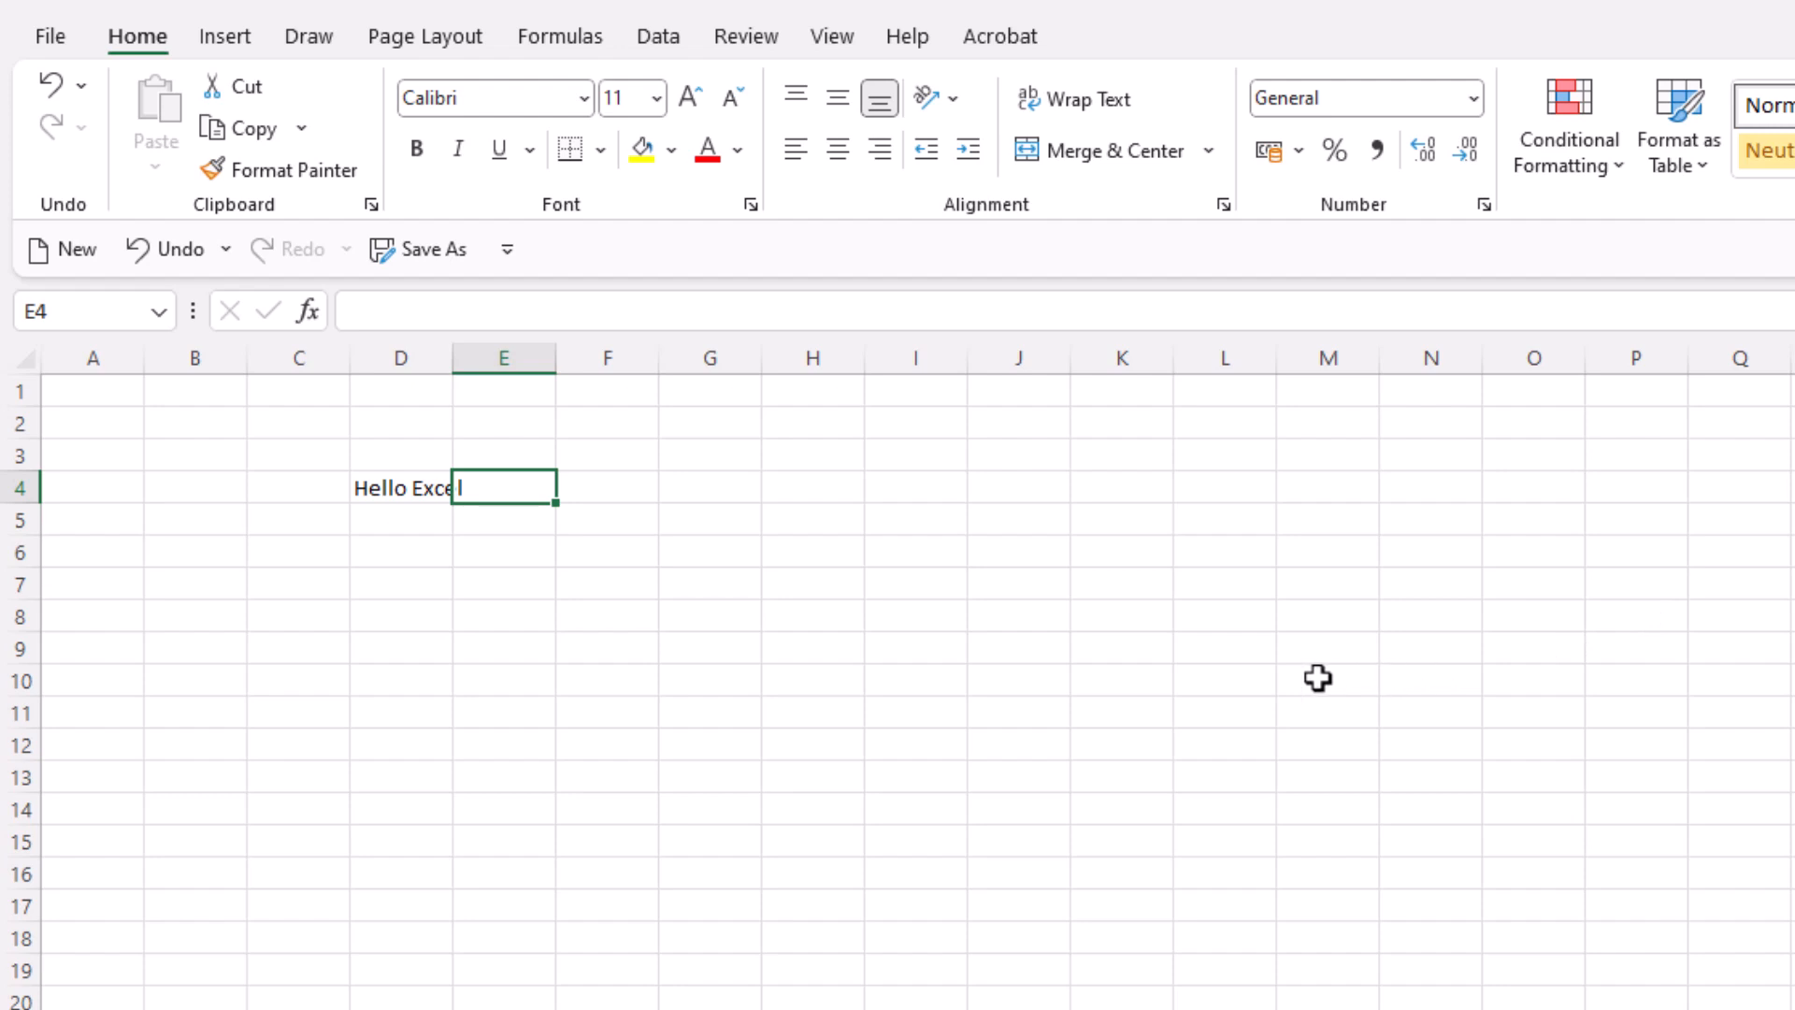
Step: Delete and retype the final letters "el" of Hello Excel in cell D4, keeping D4 selected
click(418, 486)
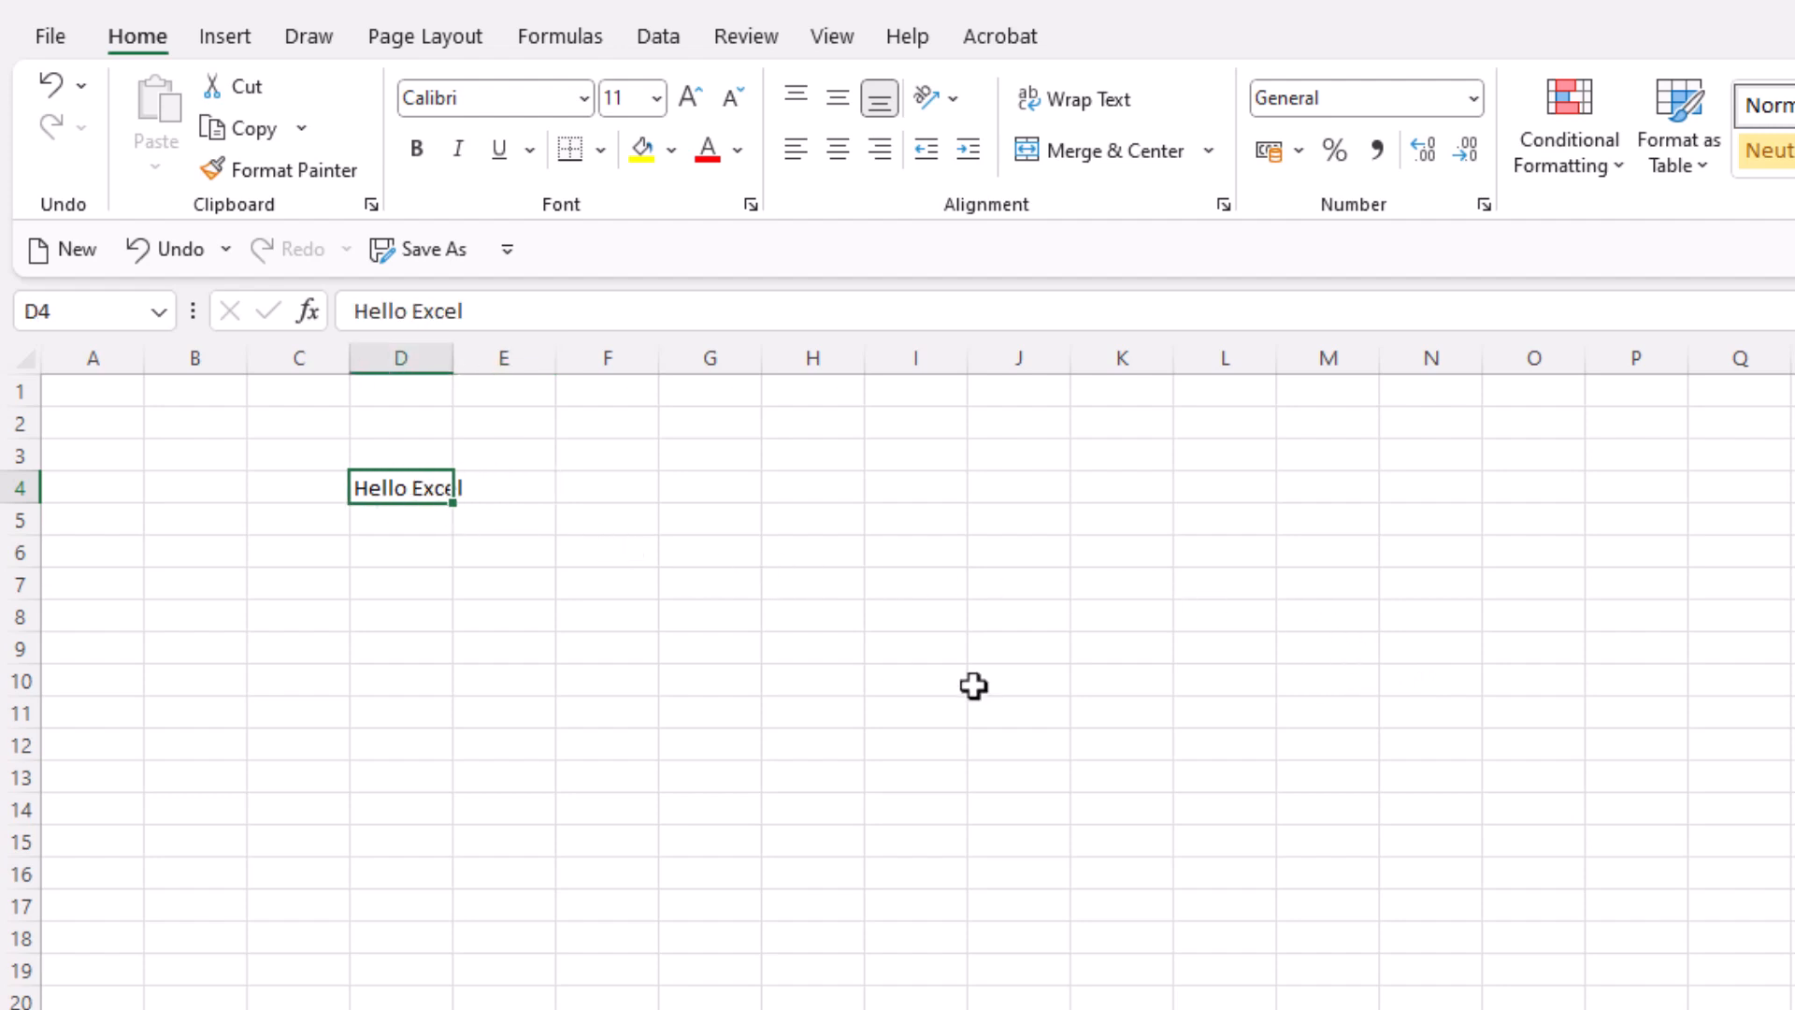
click(581, 313)
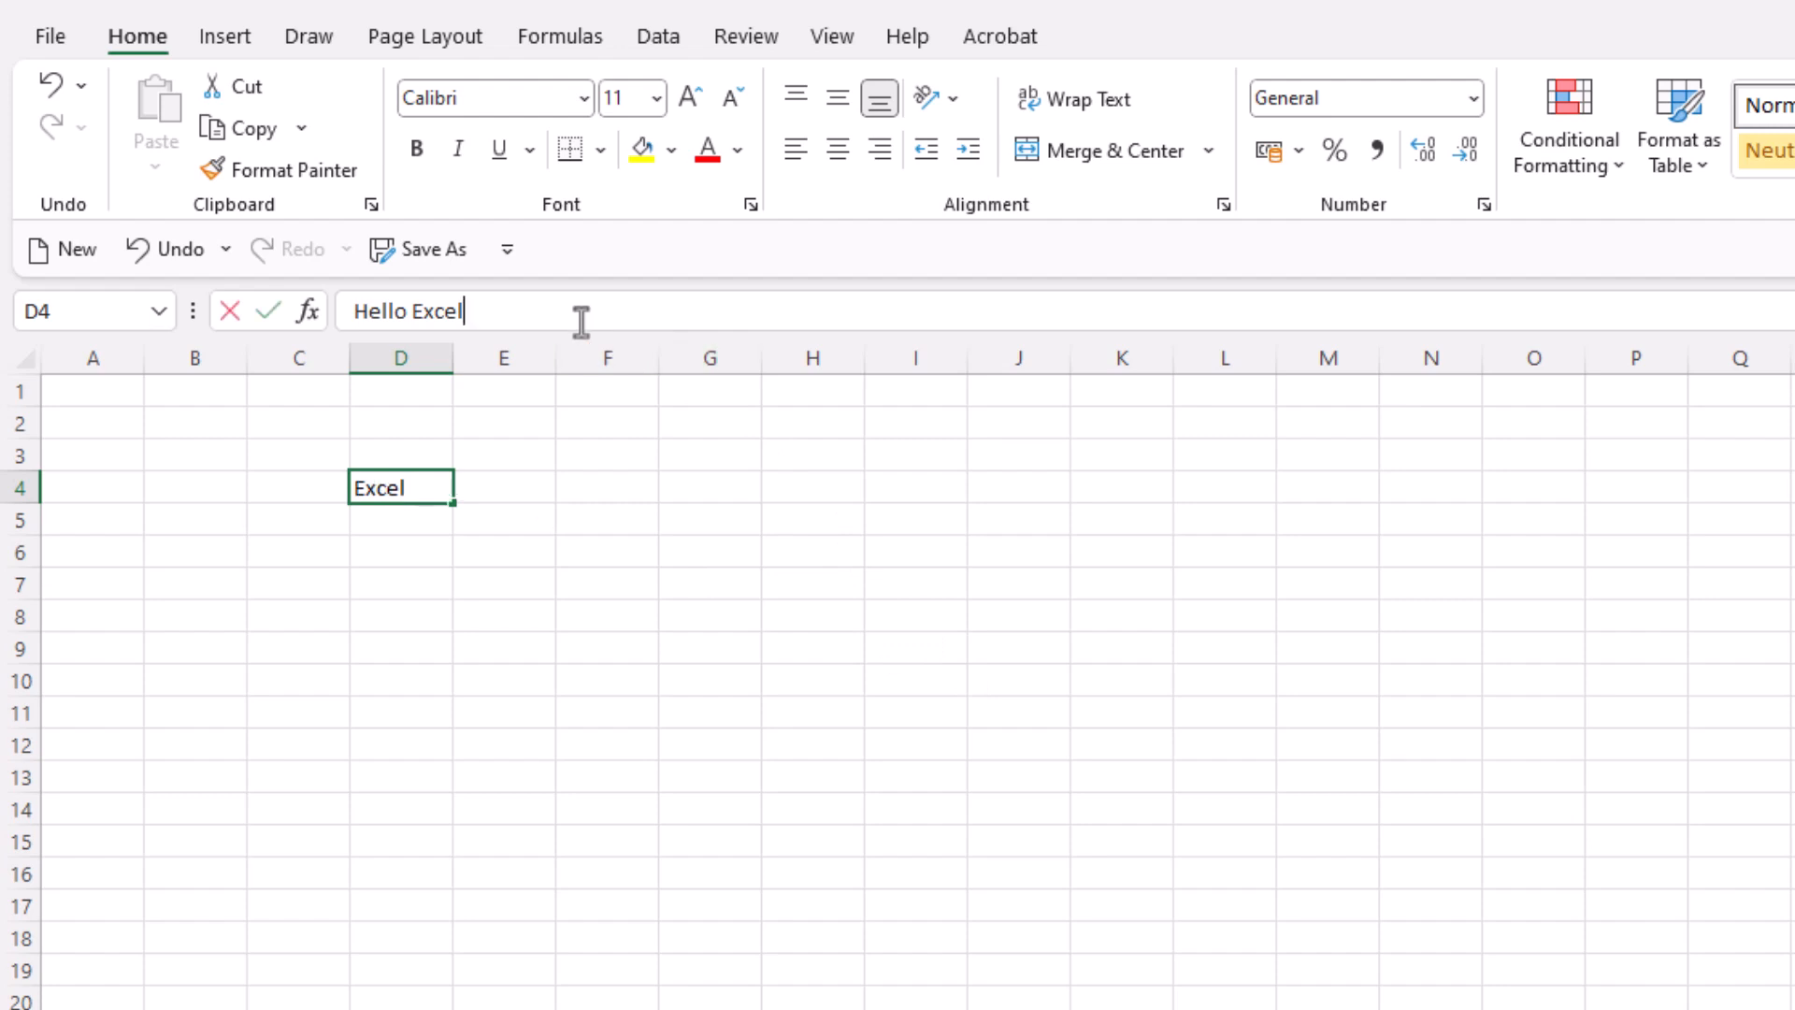
key(BackSpace)
key(BackSpace)
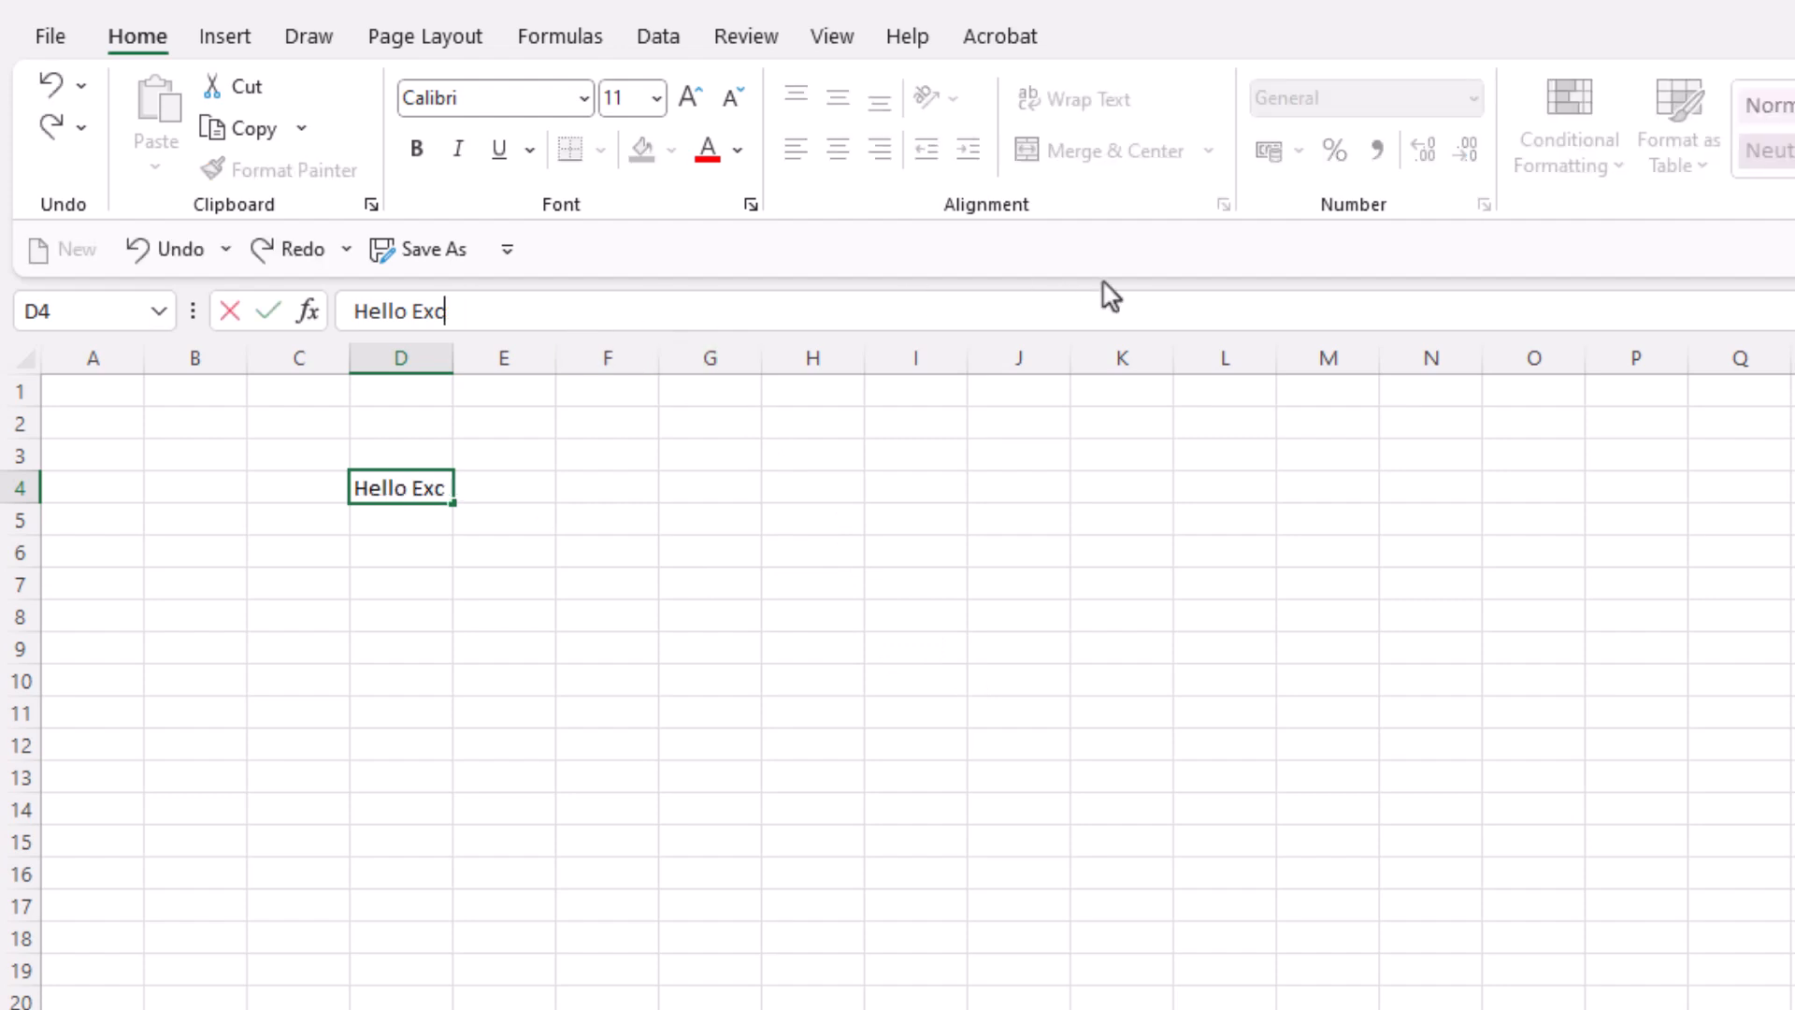
text(el)
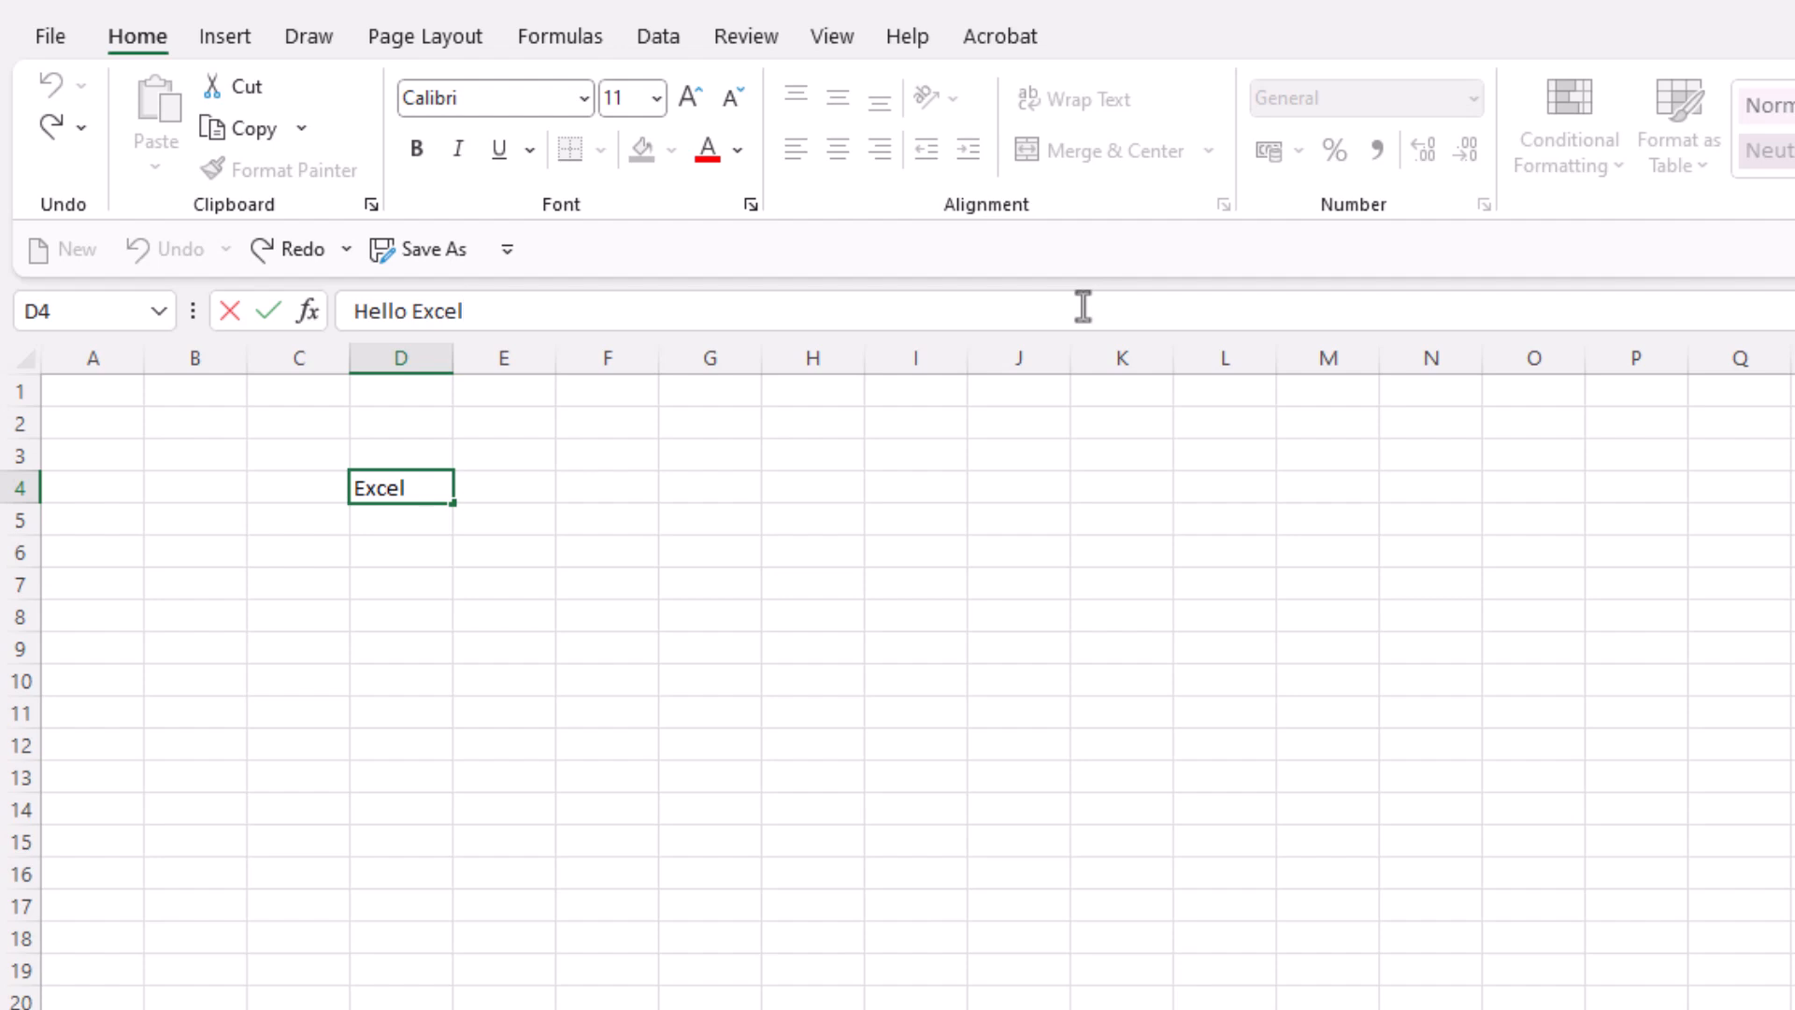
key(Escape)
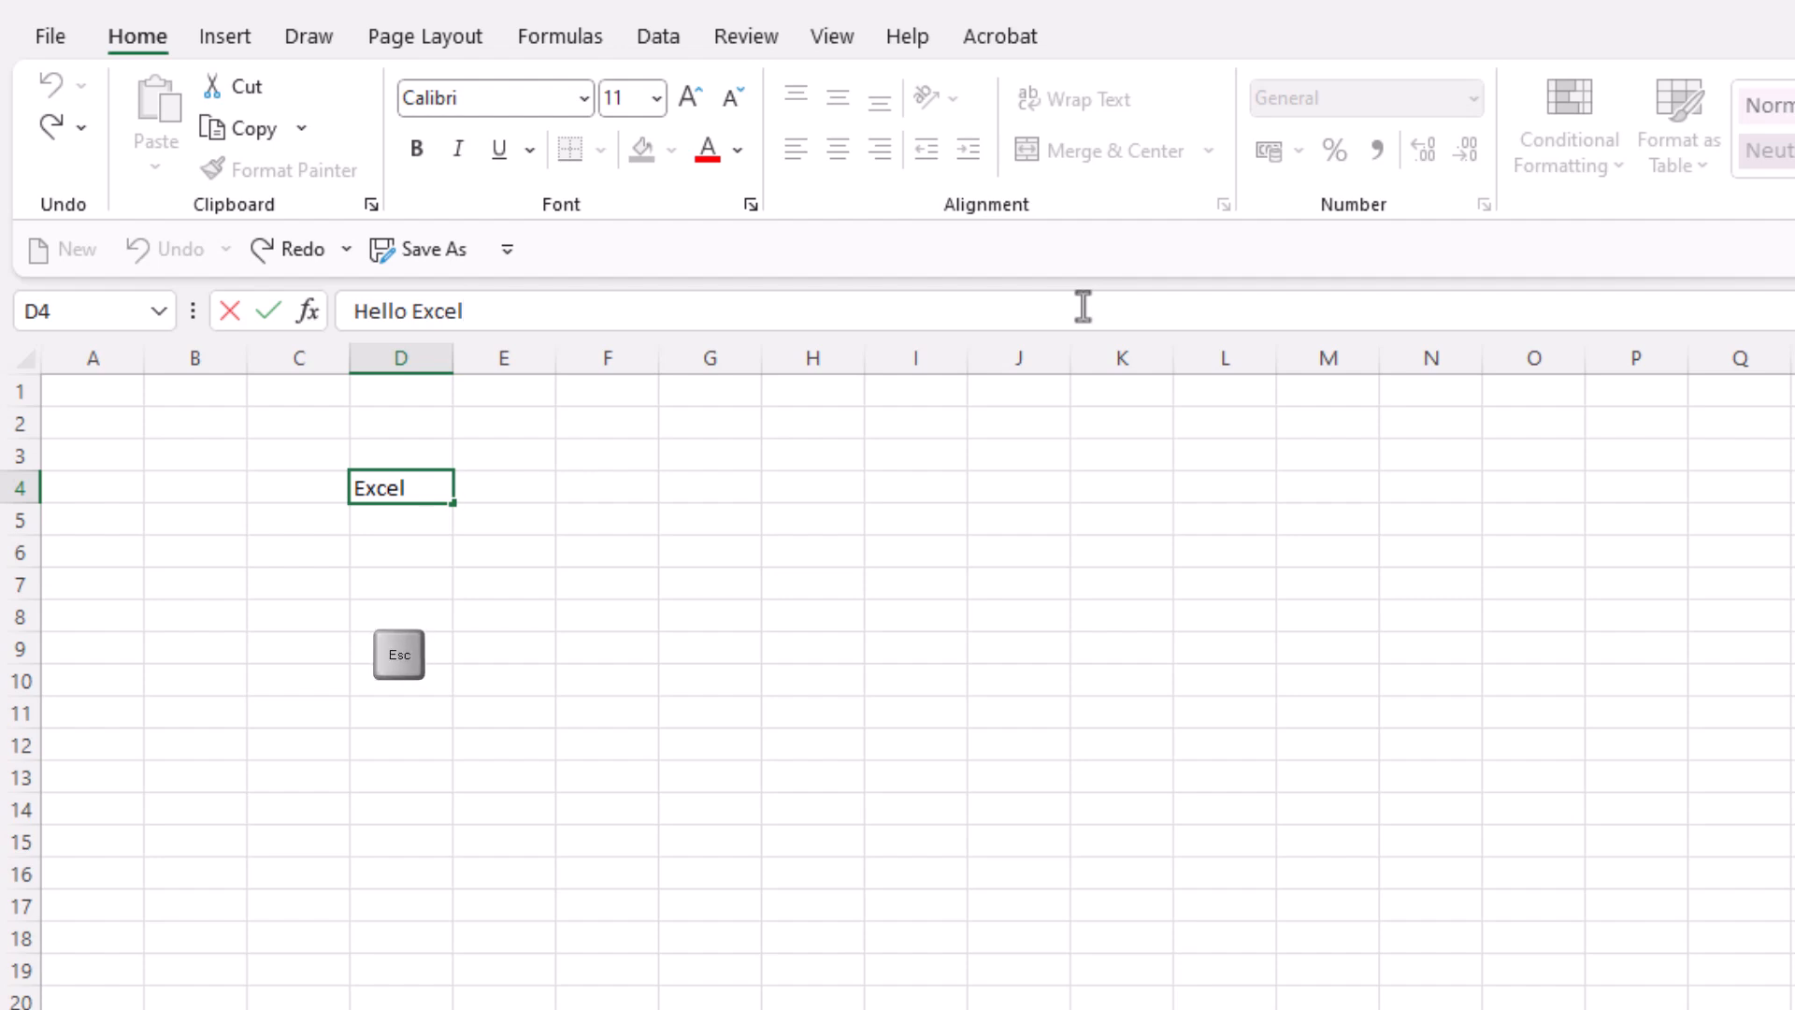
key(ctrl+Return)
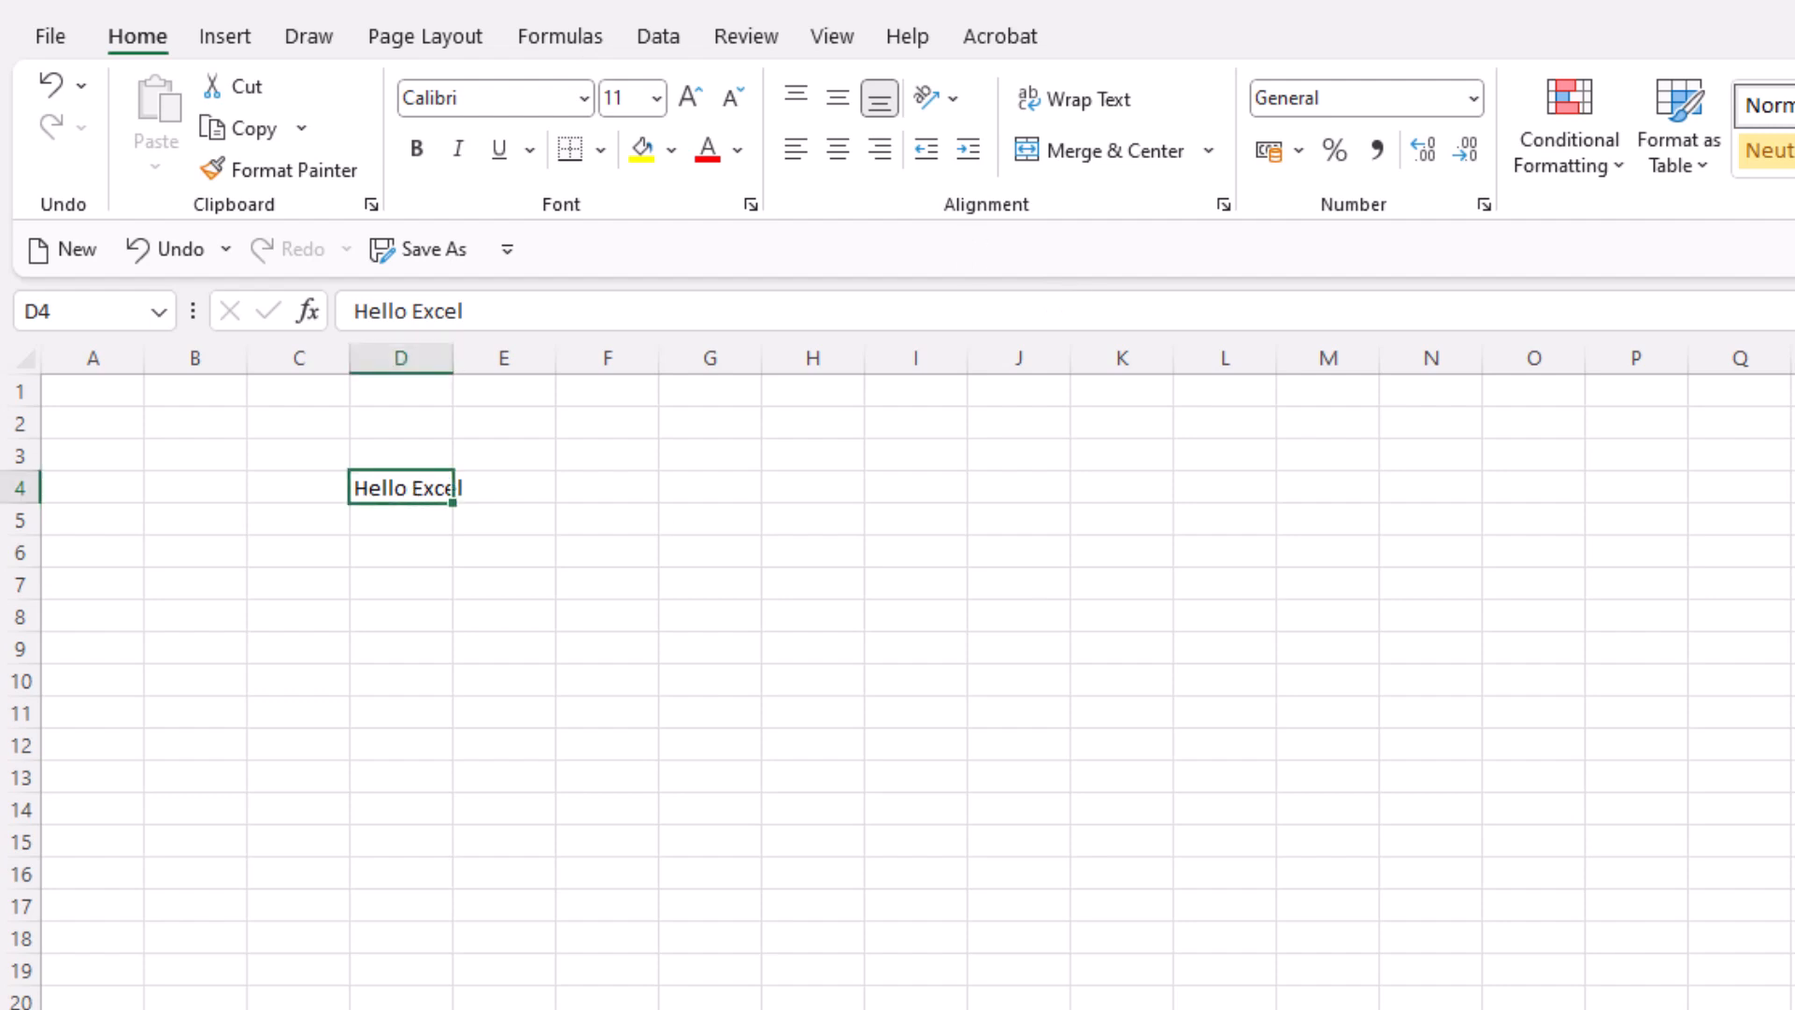
Step: Overwrite cell D4 with Hello There, and clear the contents of D4
text(Hello There)
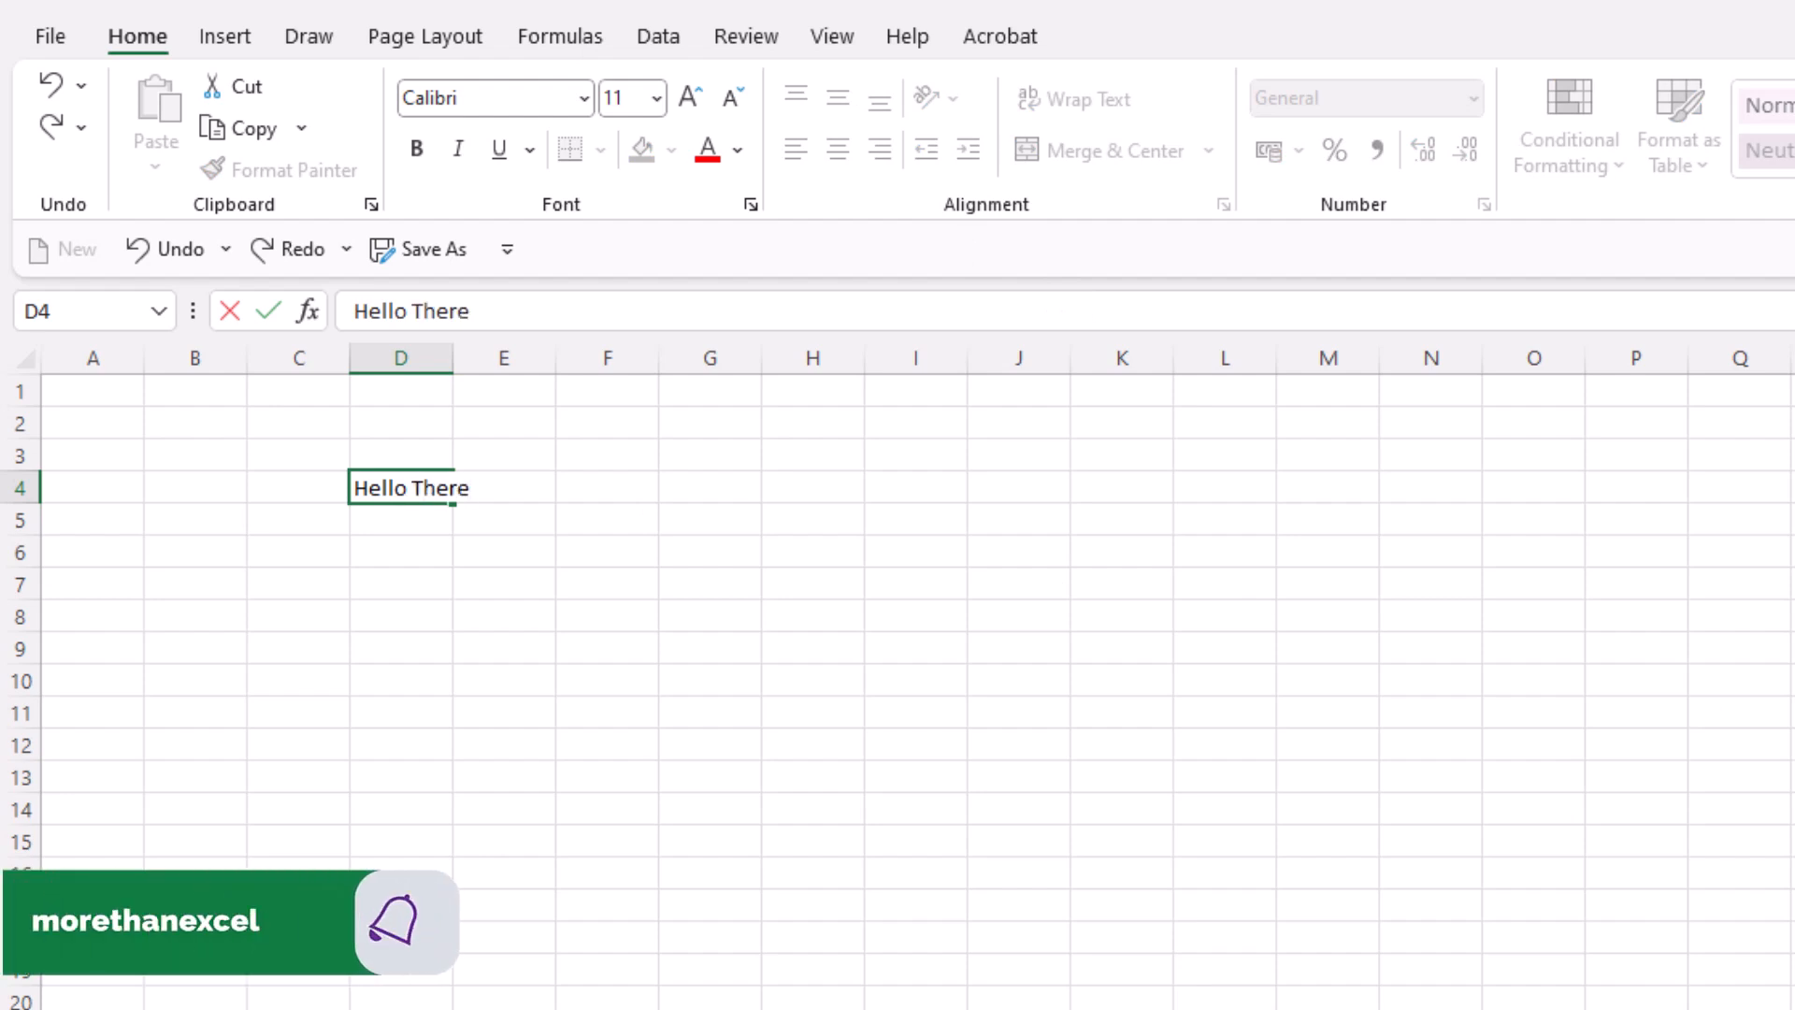
key(Return)
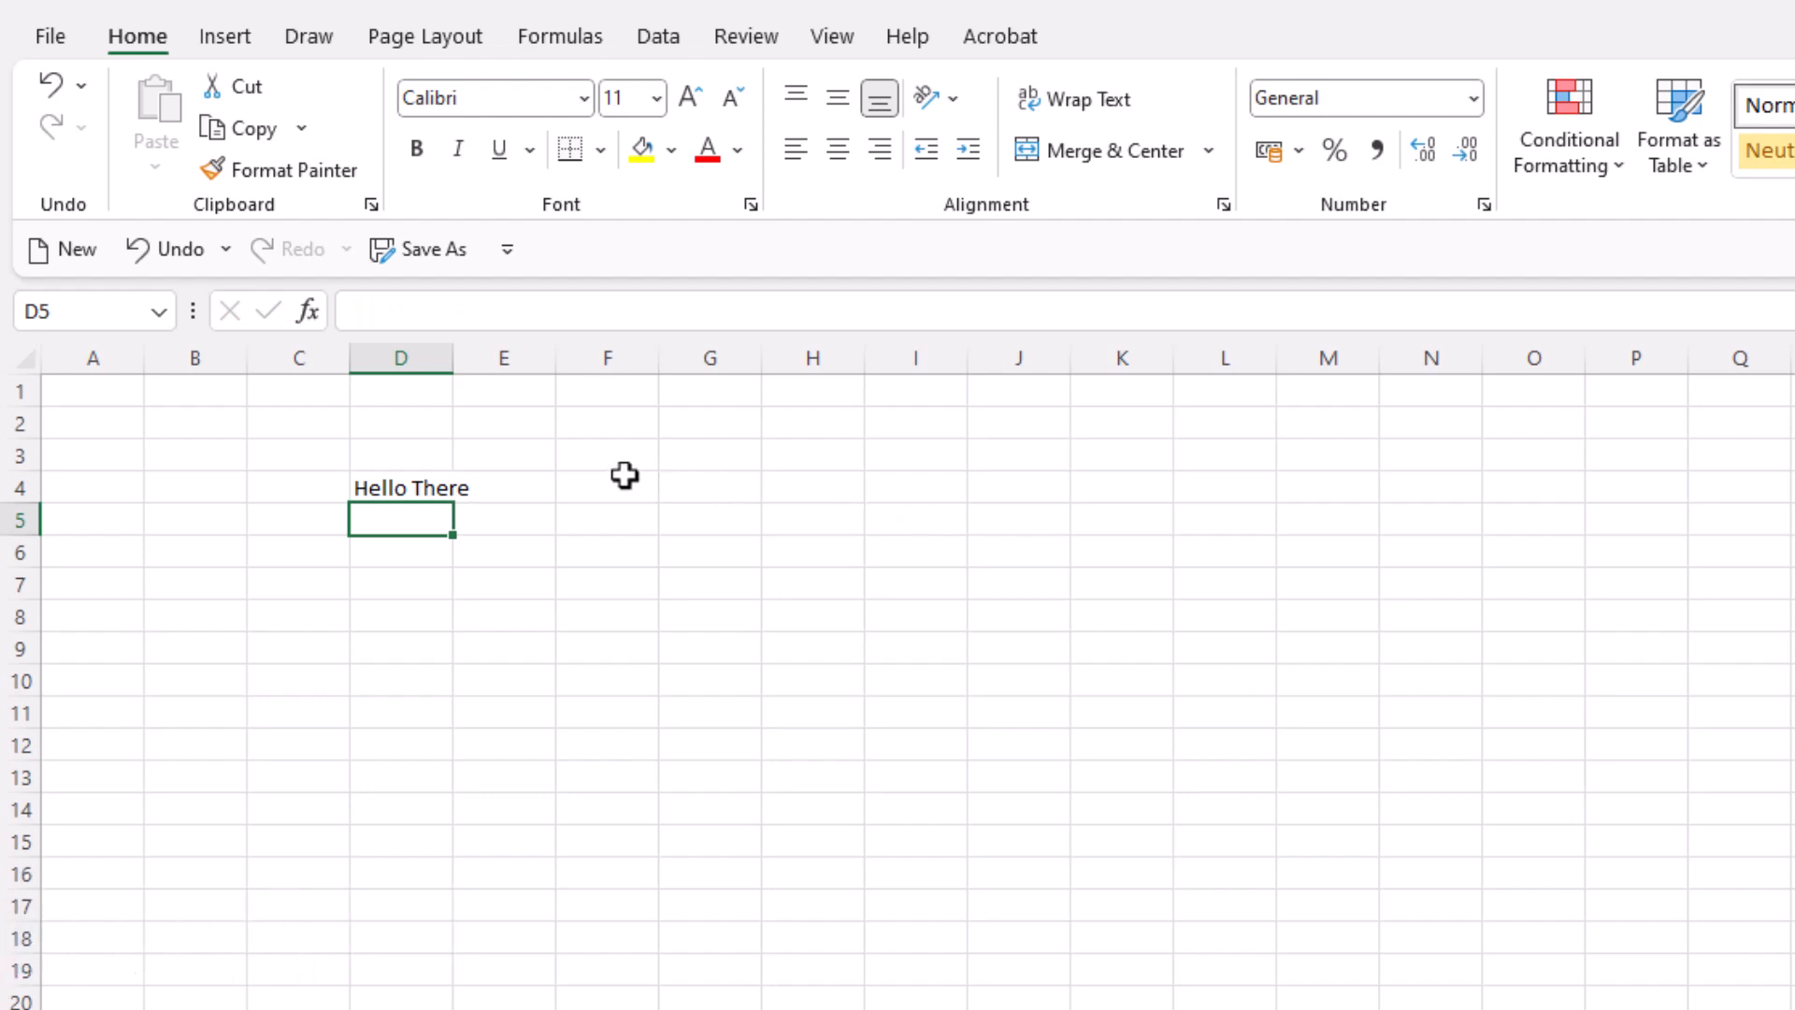
click(433, 481)
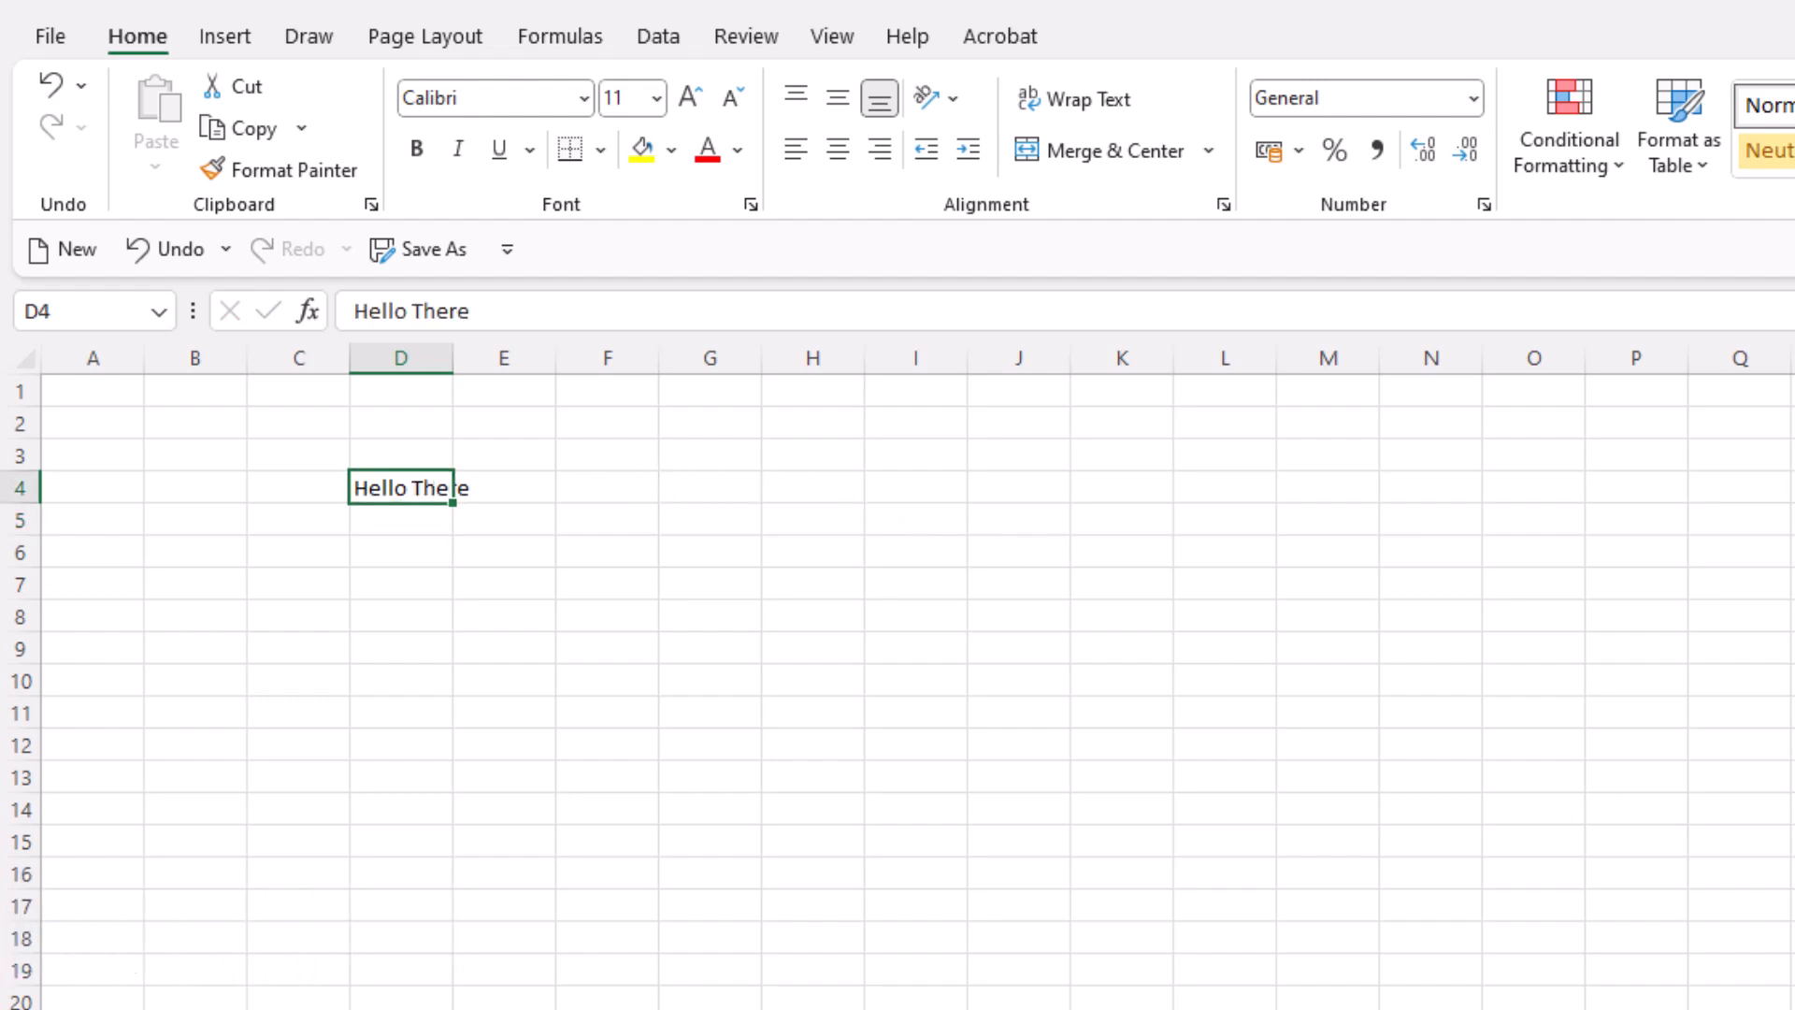
key(Delete)
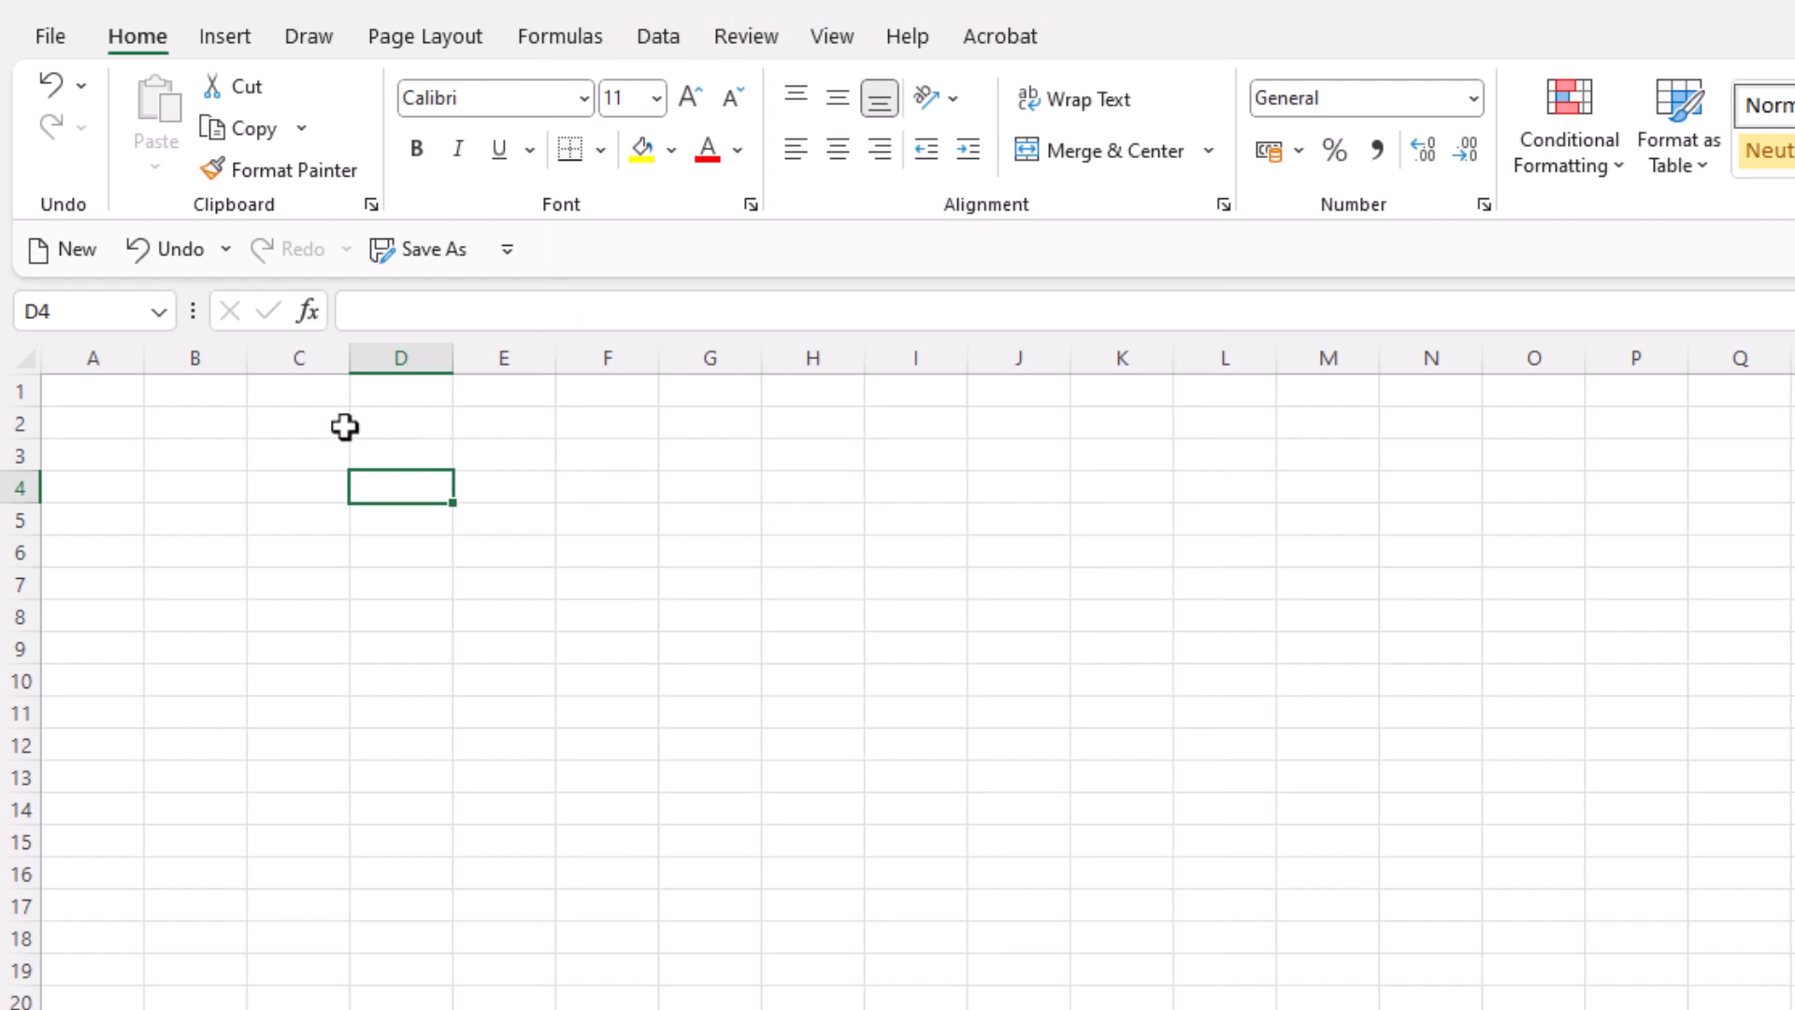
Step: Enter the header SN # in cell A1, with 1 in A2 and 2 in A3 below it
click(125, 391)
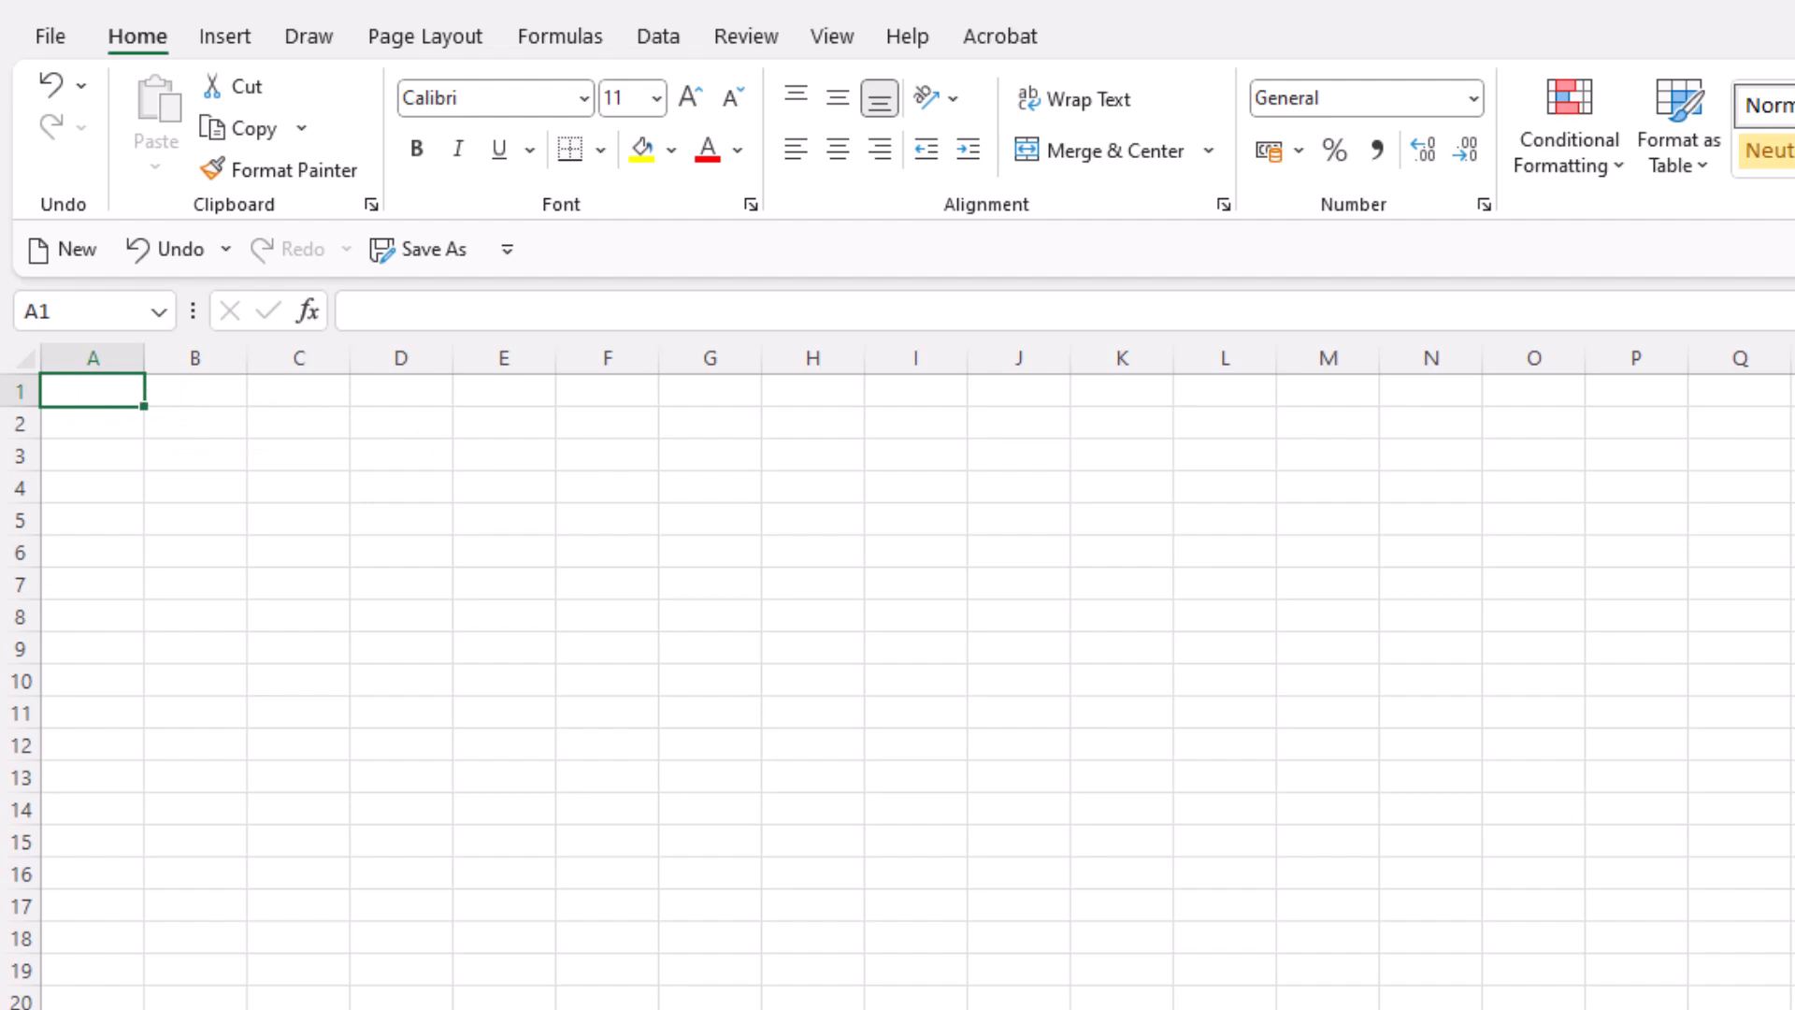
text(SN)
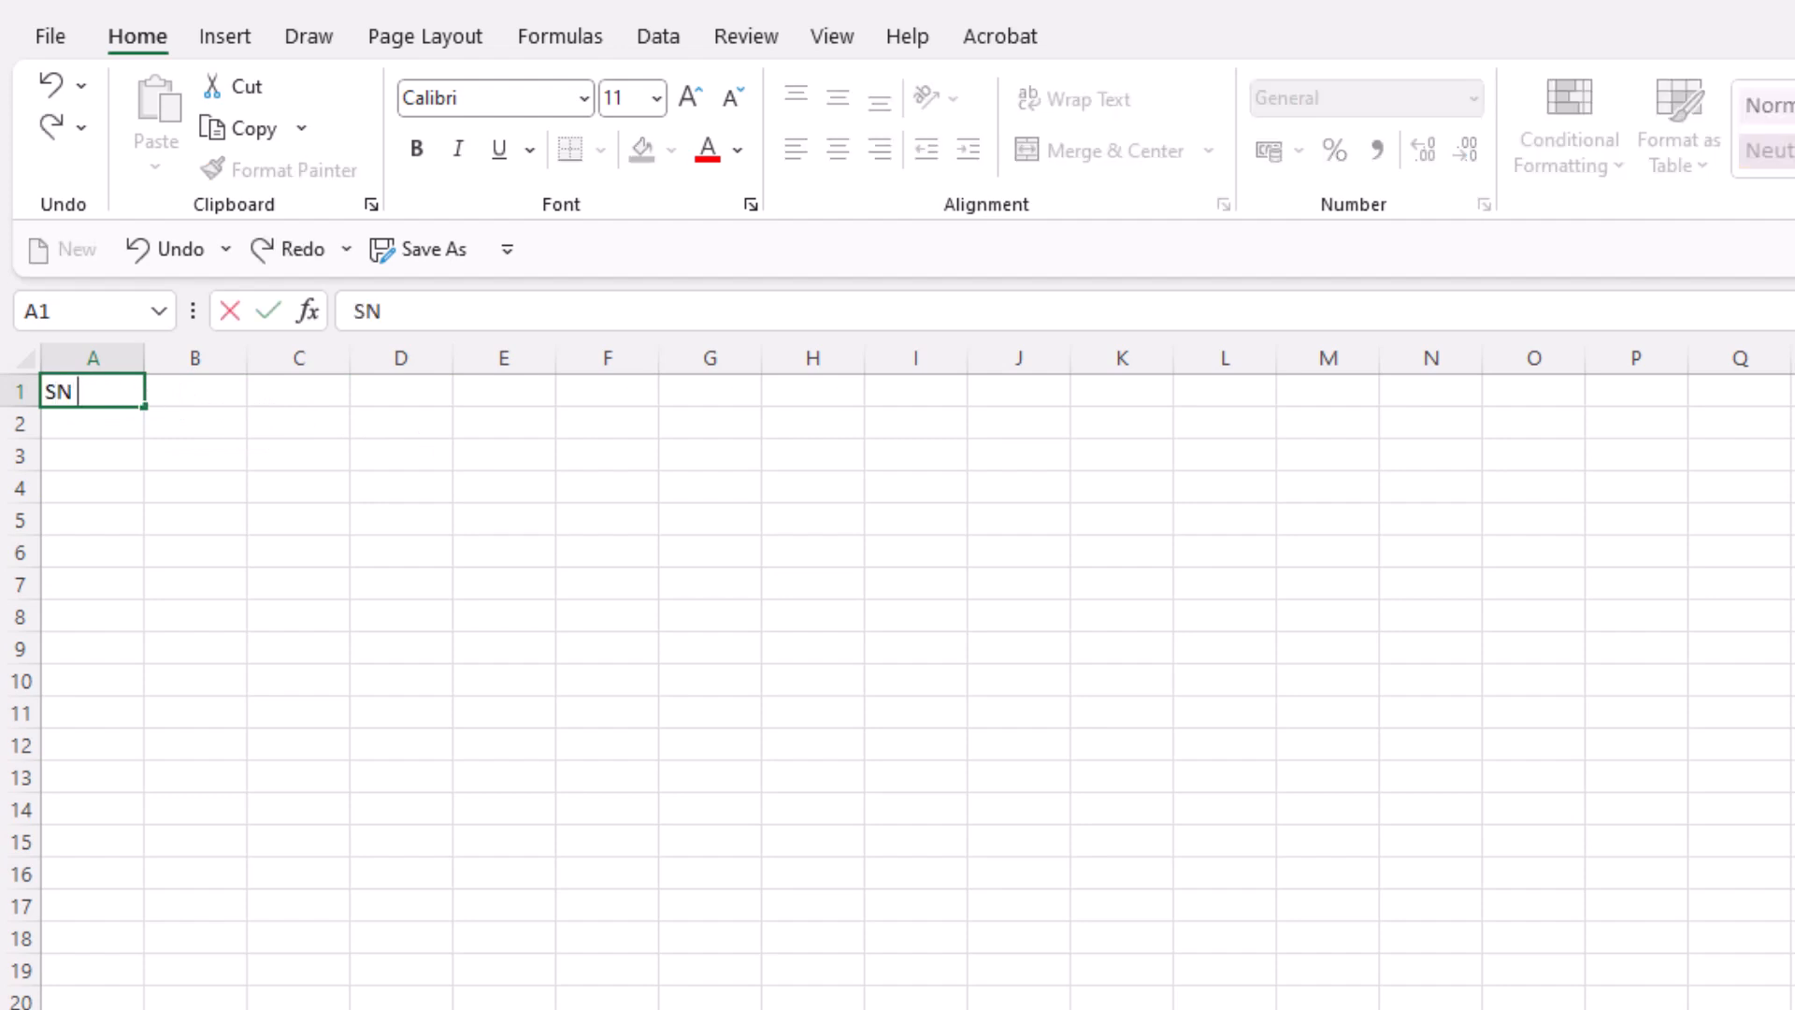
text( #)
key(Return)
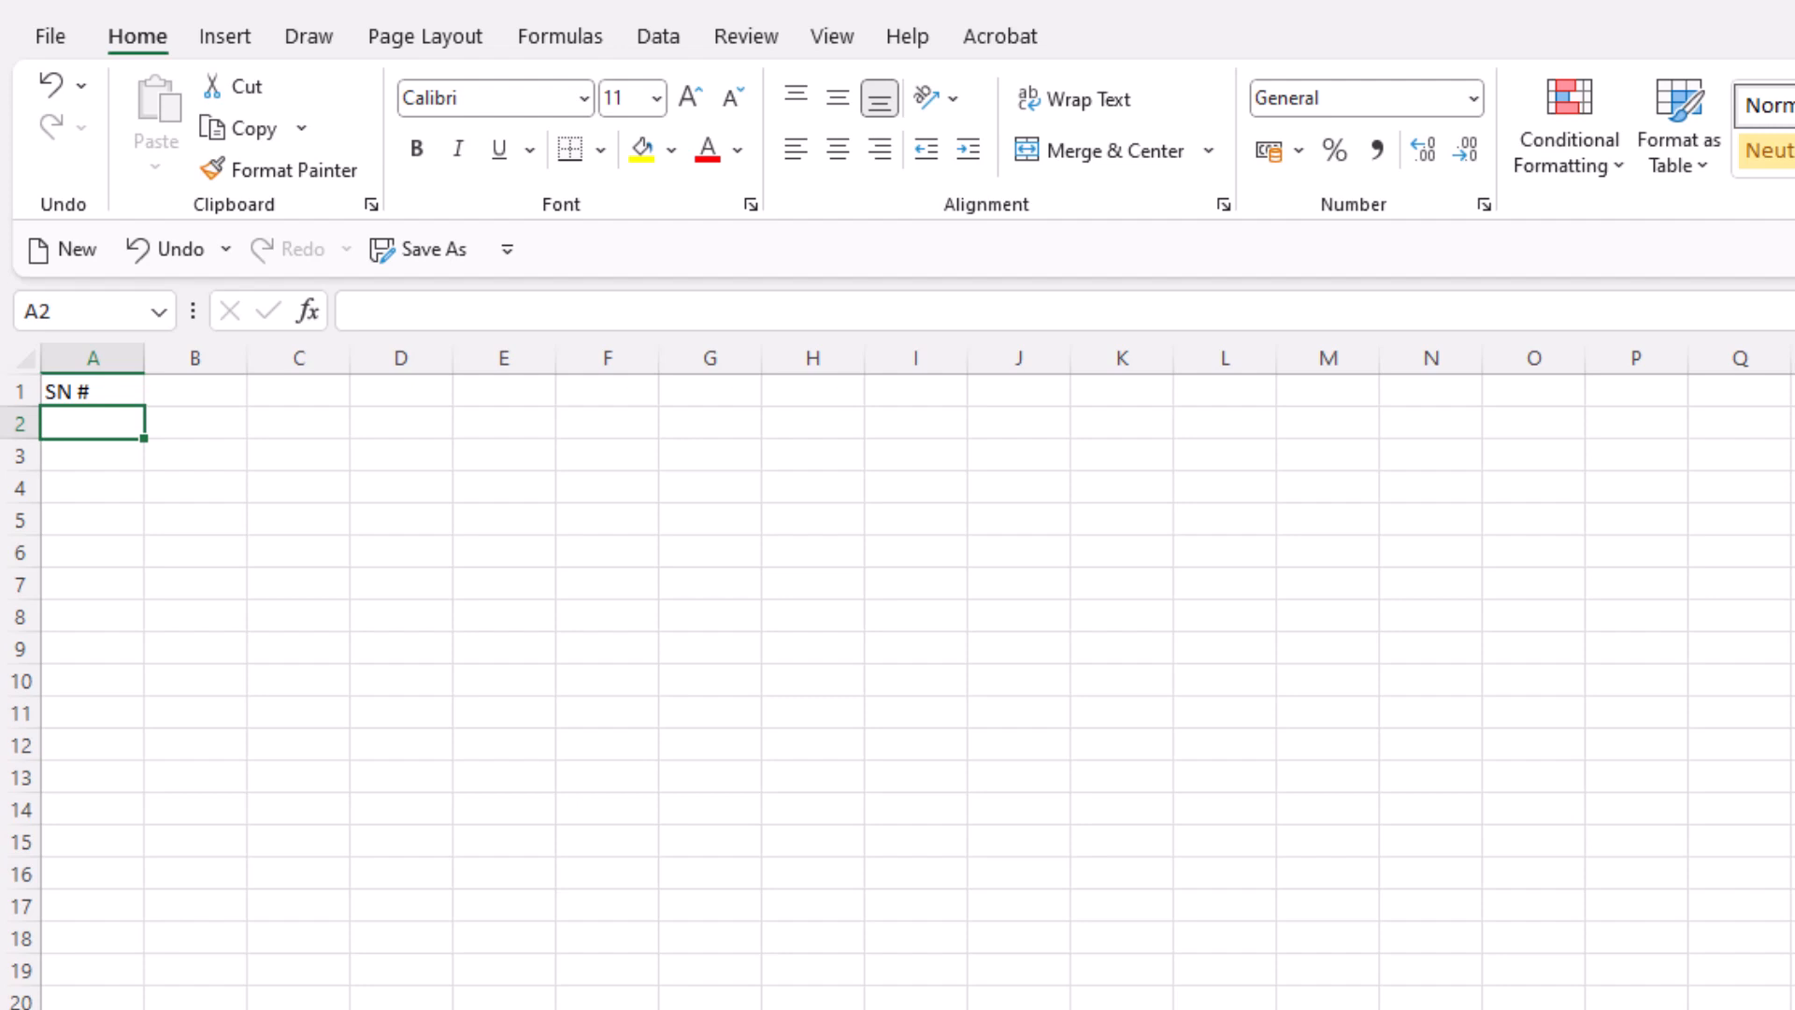
text(1)
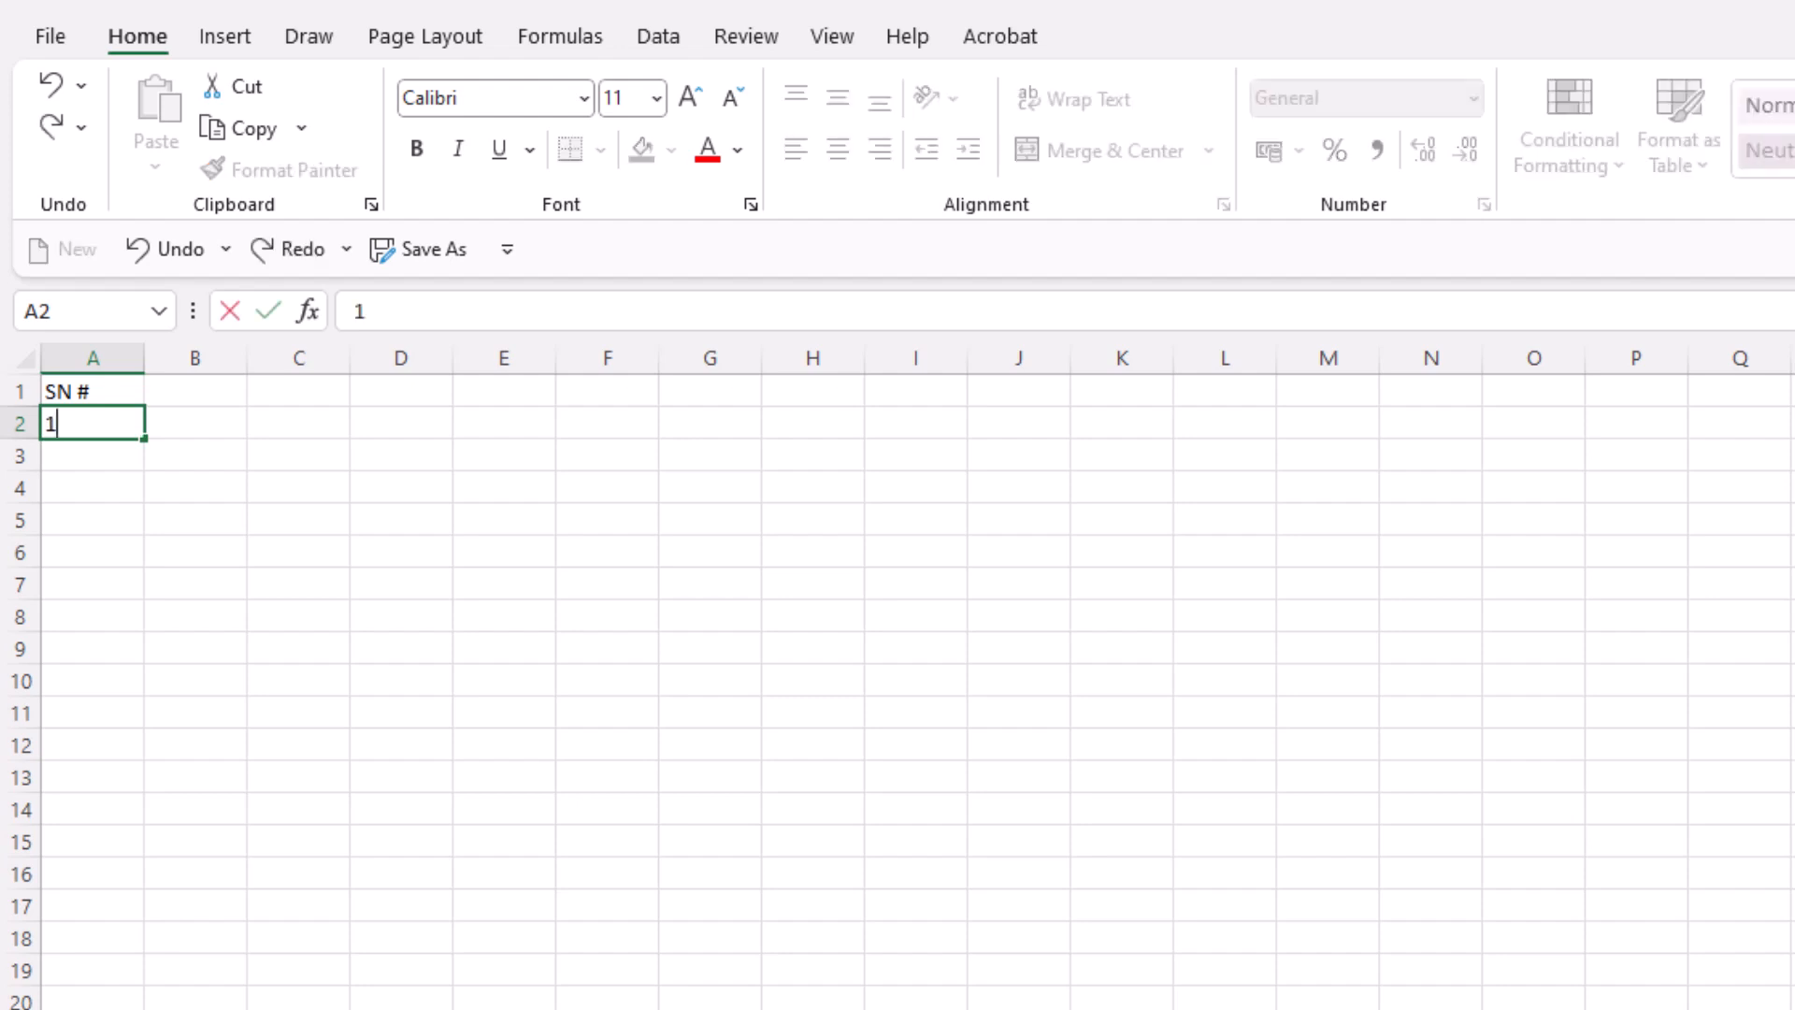
key(Return)
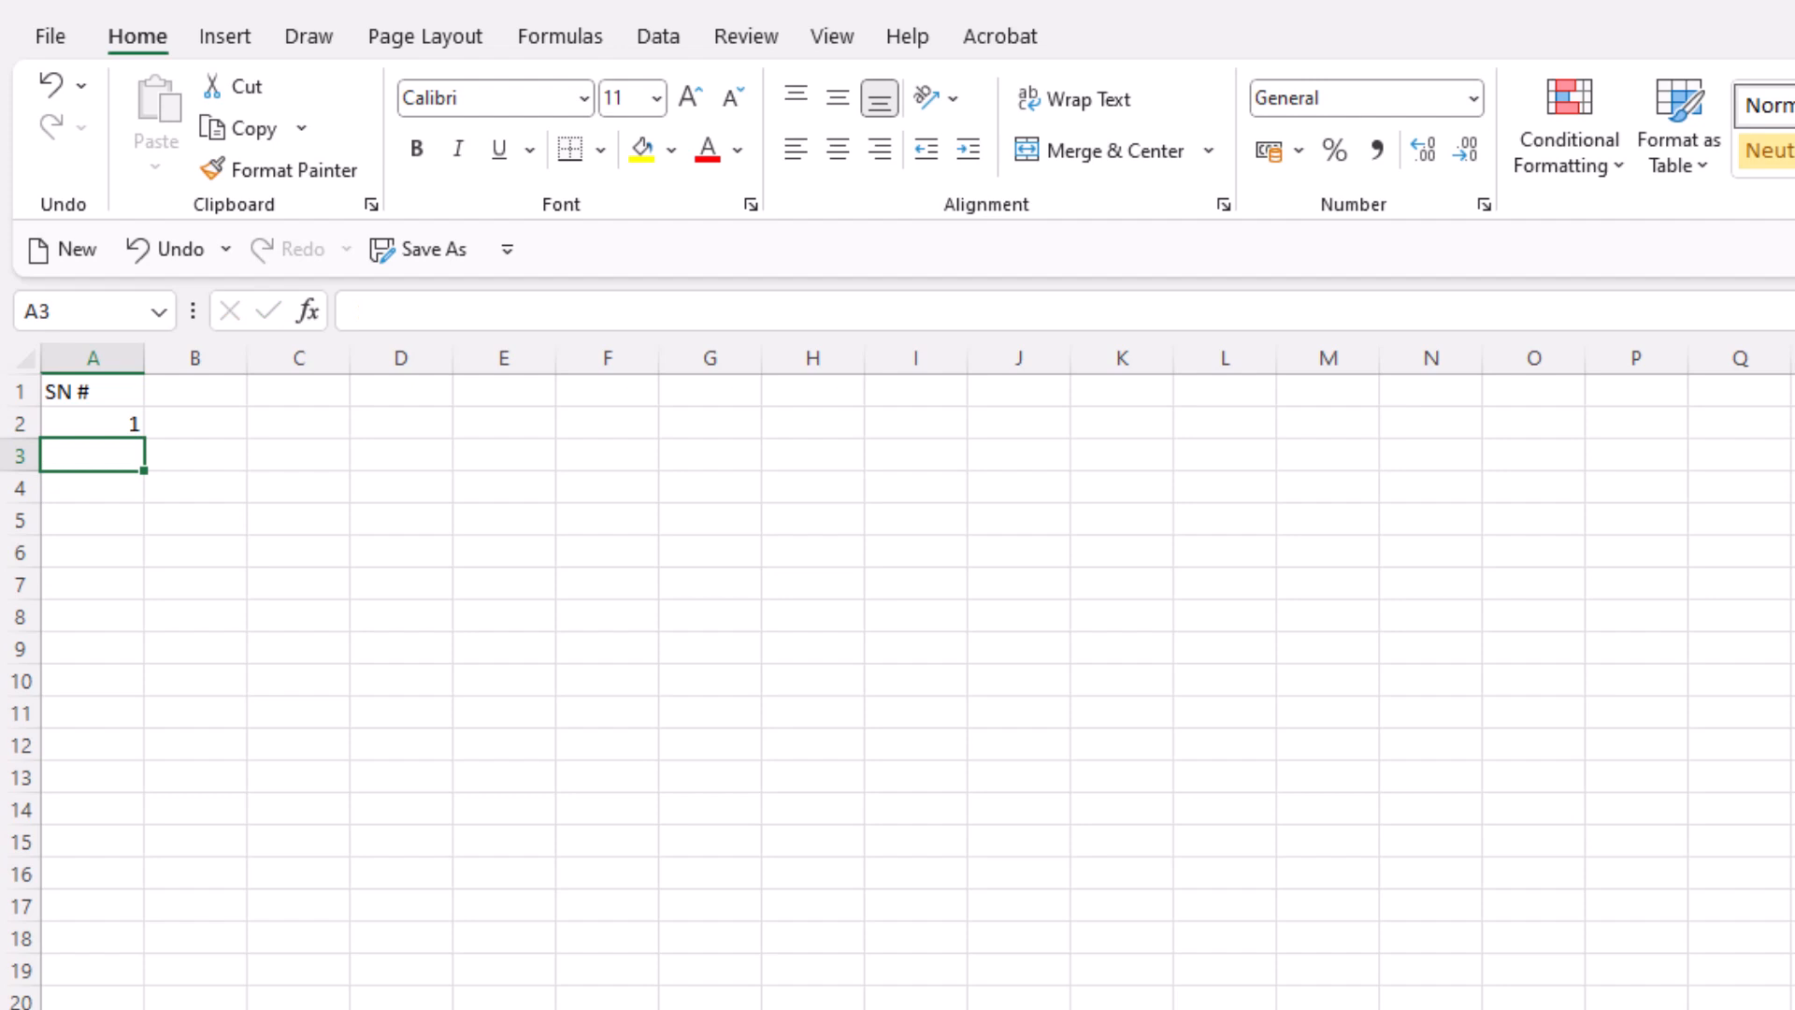
text(2)
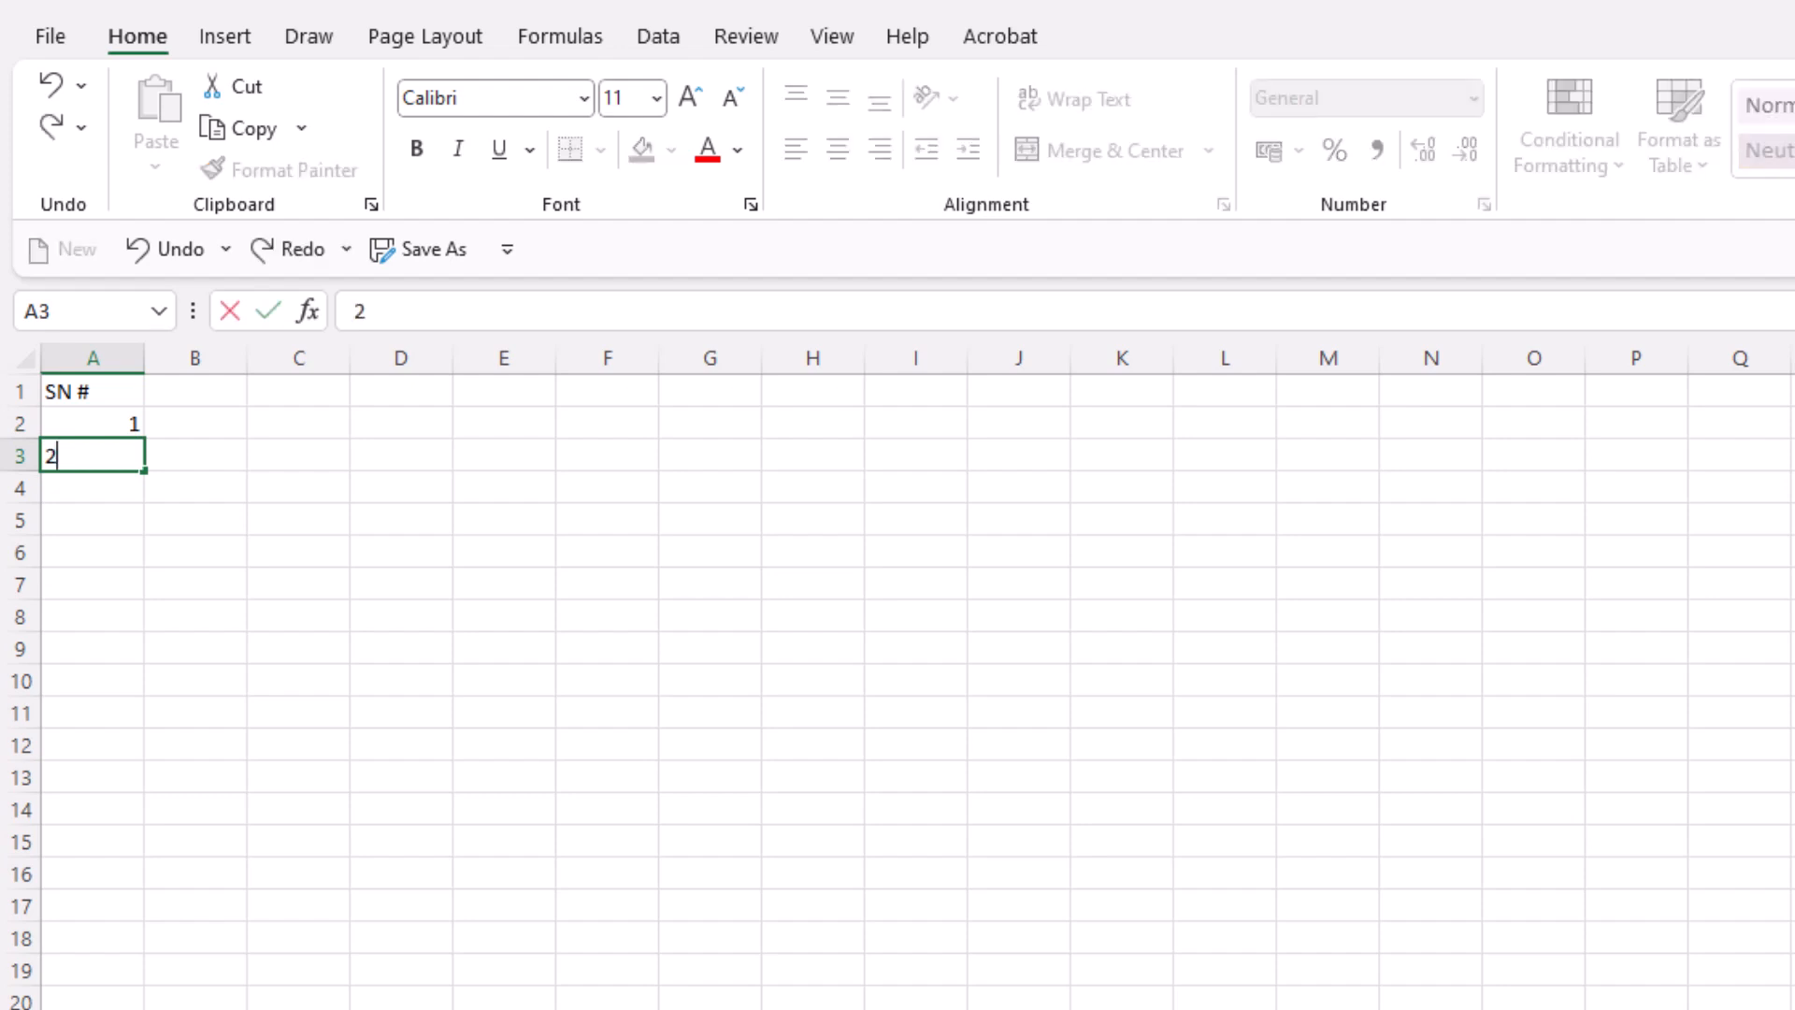
key(Return)
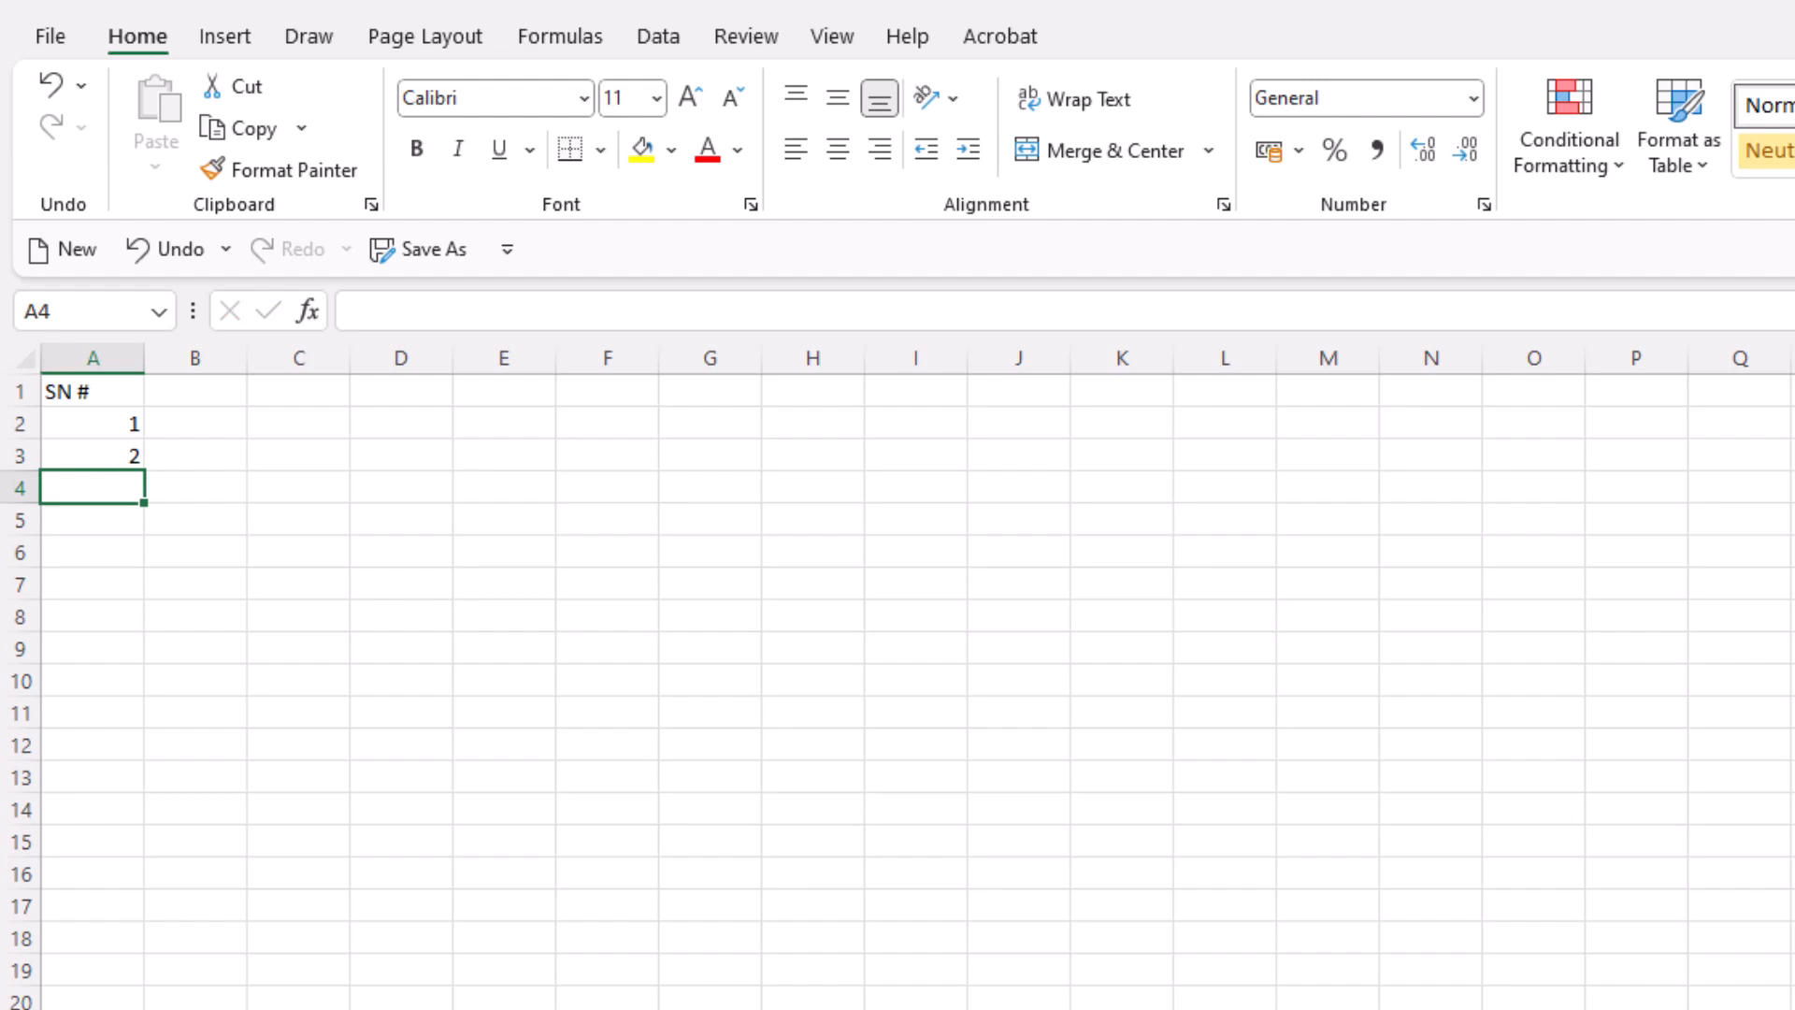
Step: Select cell A2, move the selection to A6 and return cell by cell to A2
click(104, 426)
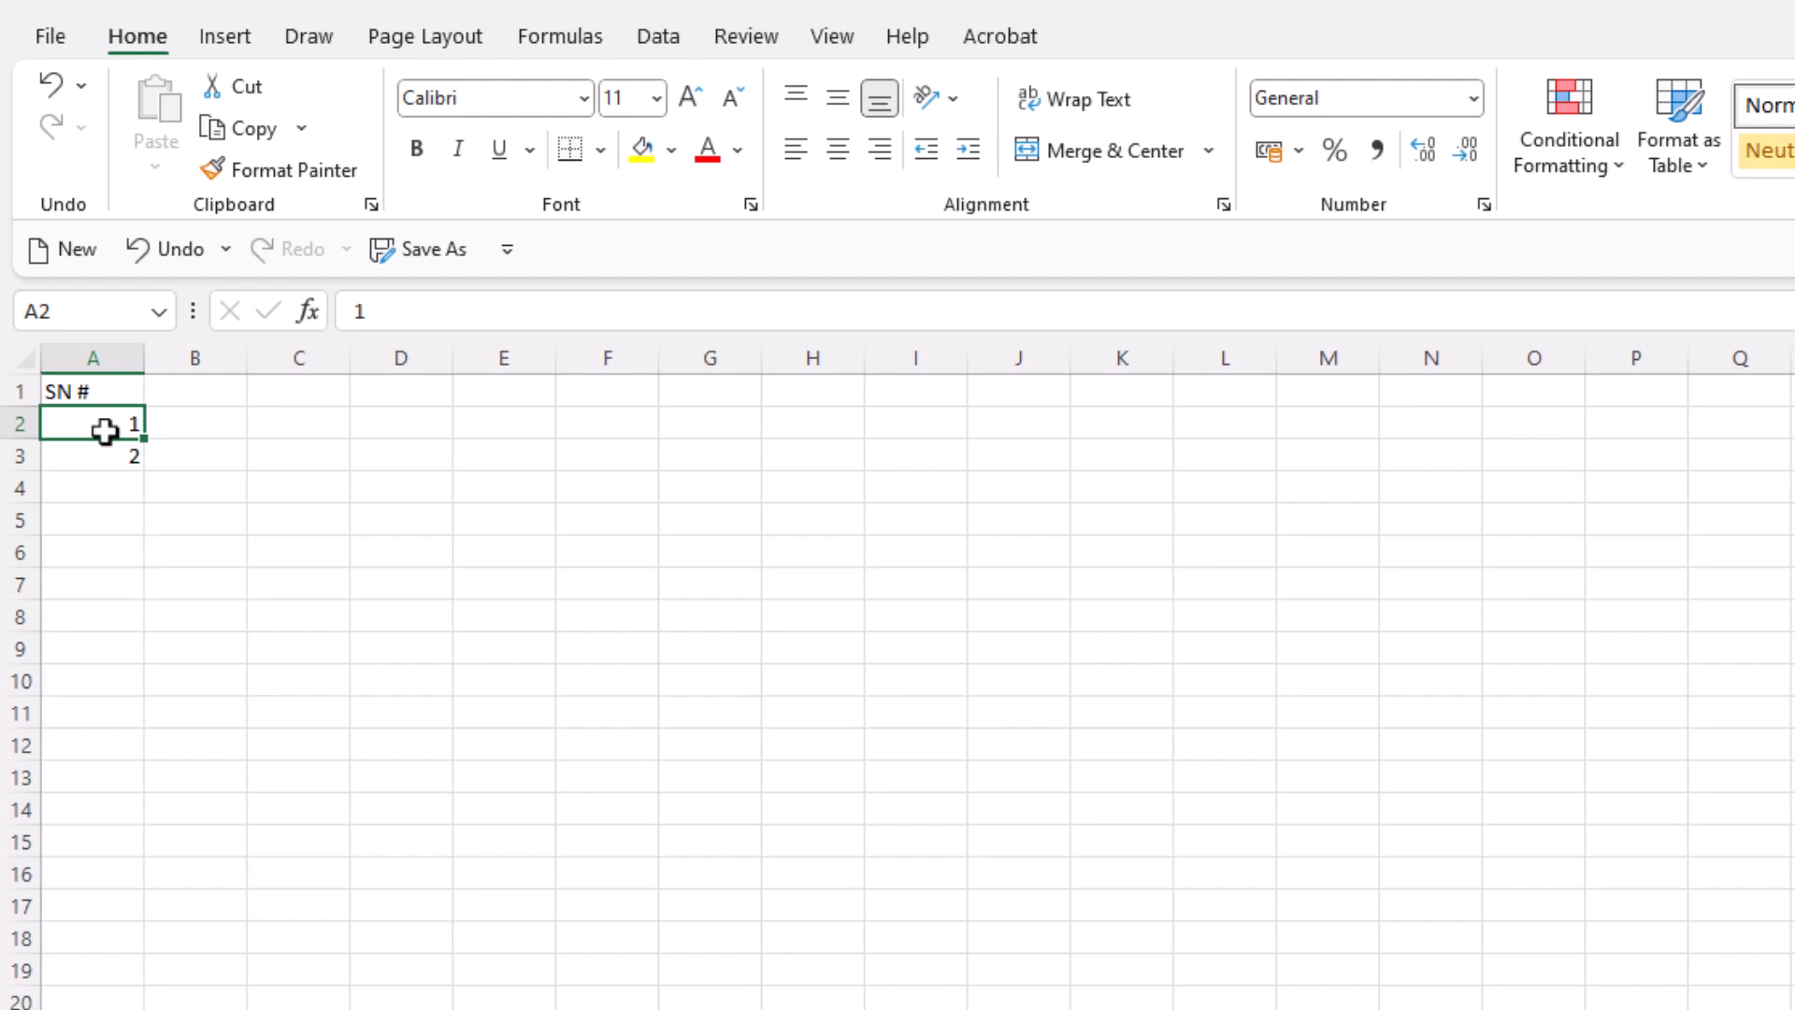
click(561, 722)
click(116, 553)
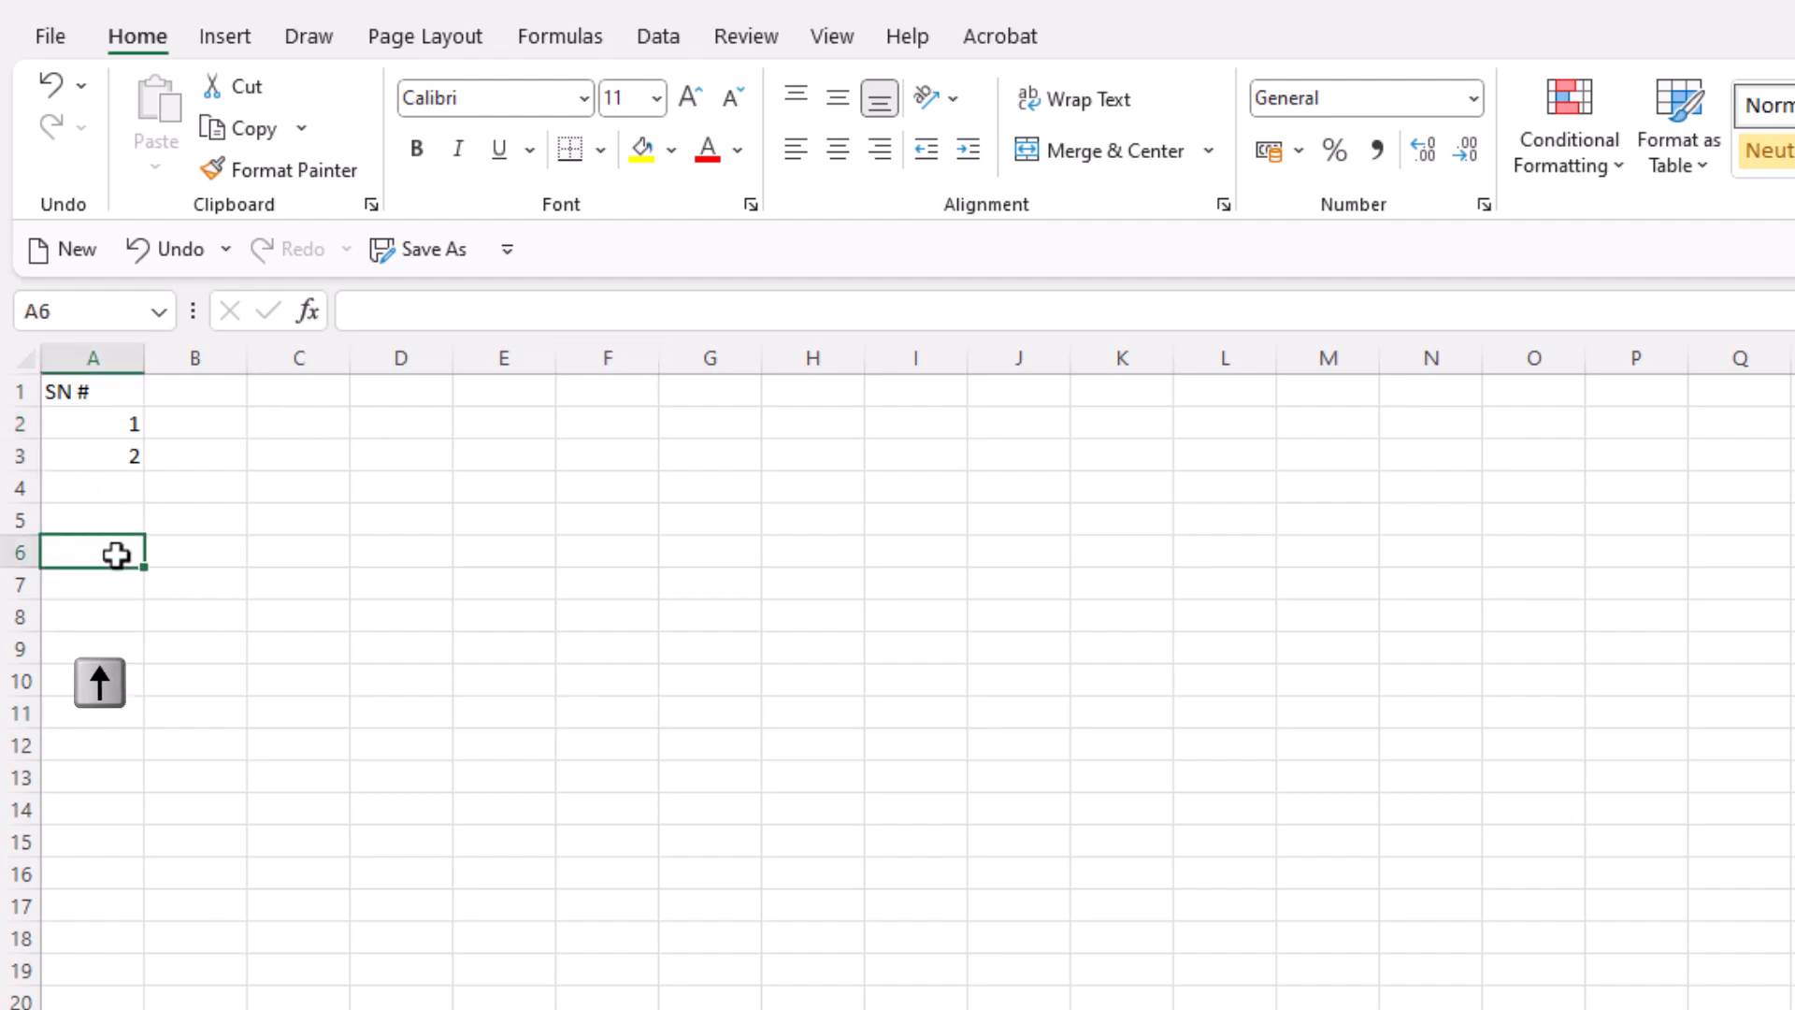
key(Up)
key(Up)
key(Up)
key(Up)
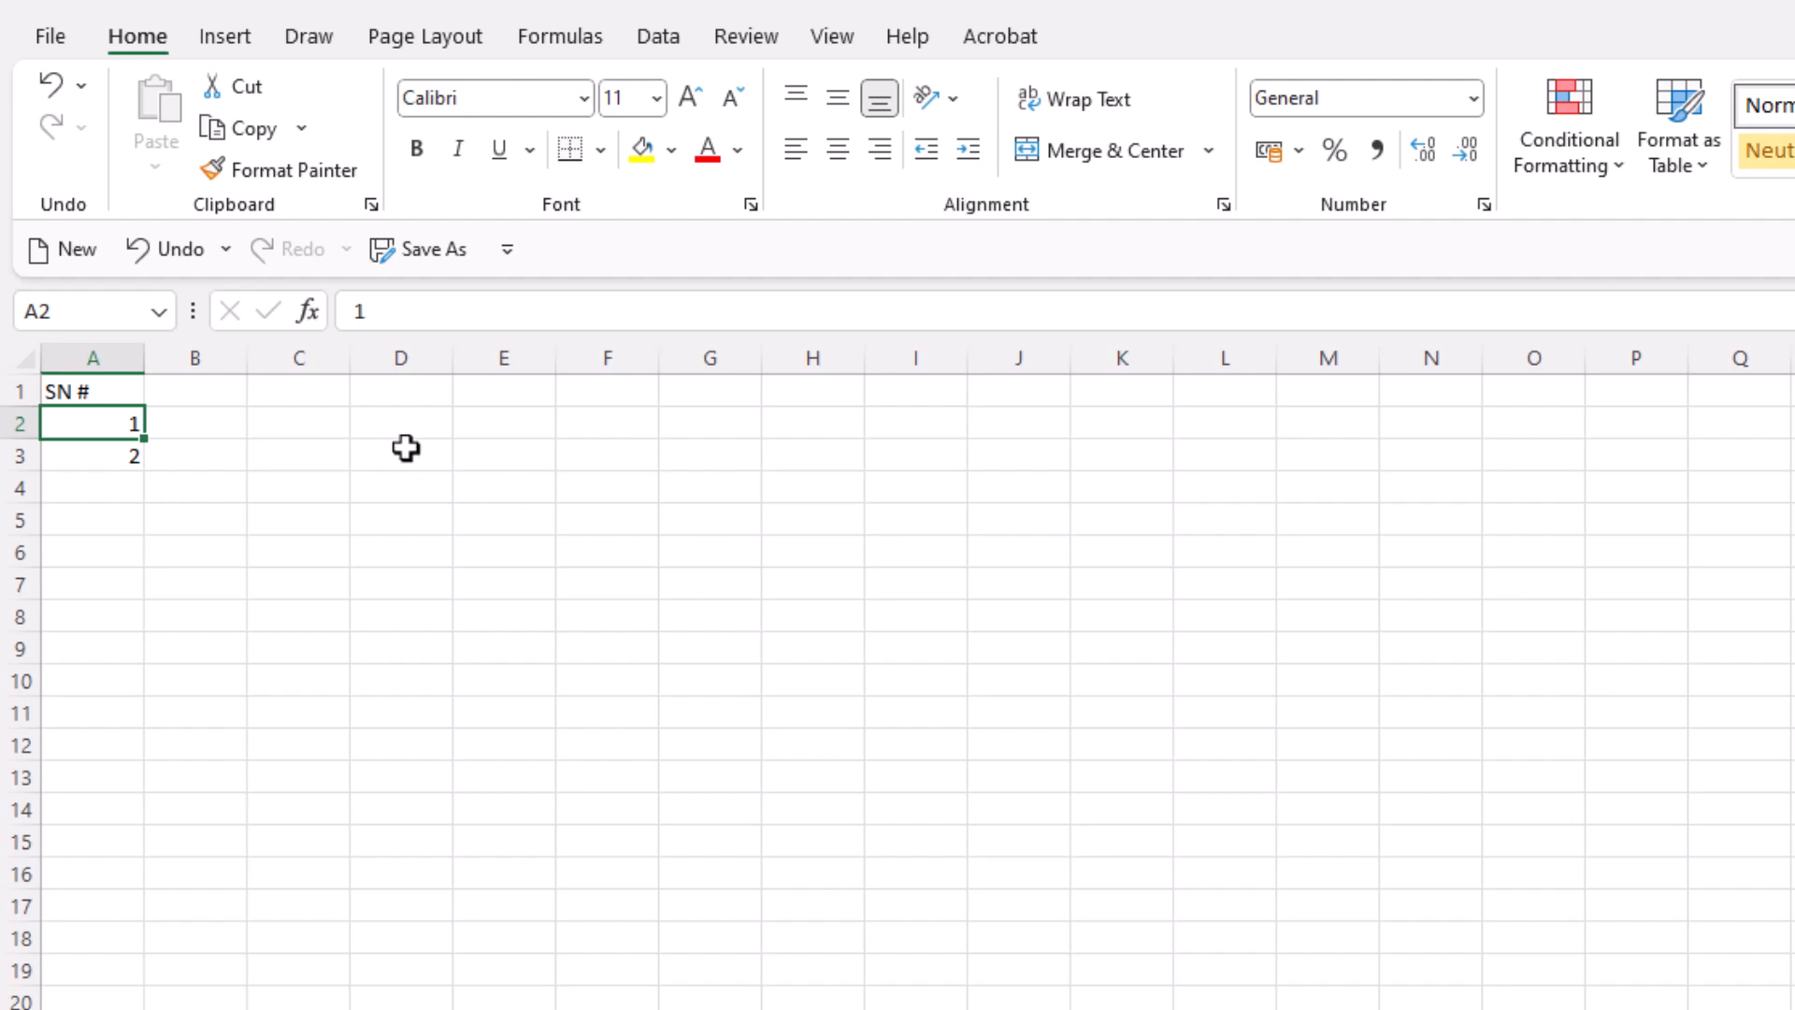
Step: Select A2:A3 and extend their number series down to cell A6
click(101, 422)
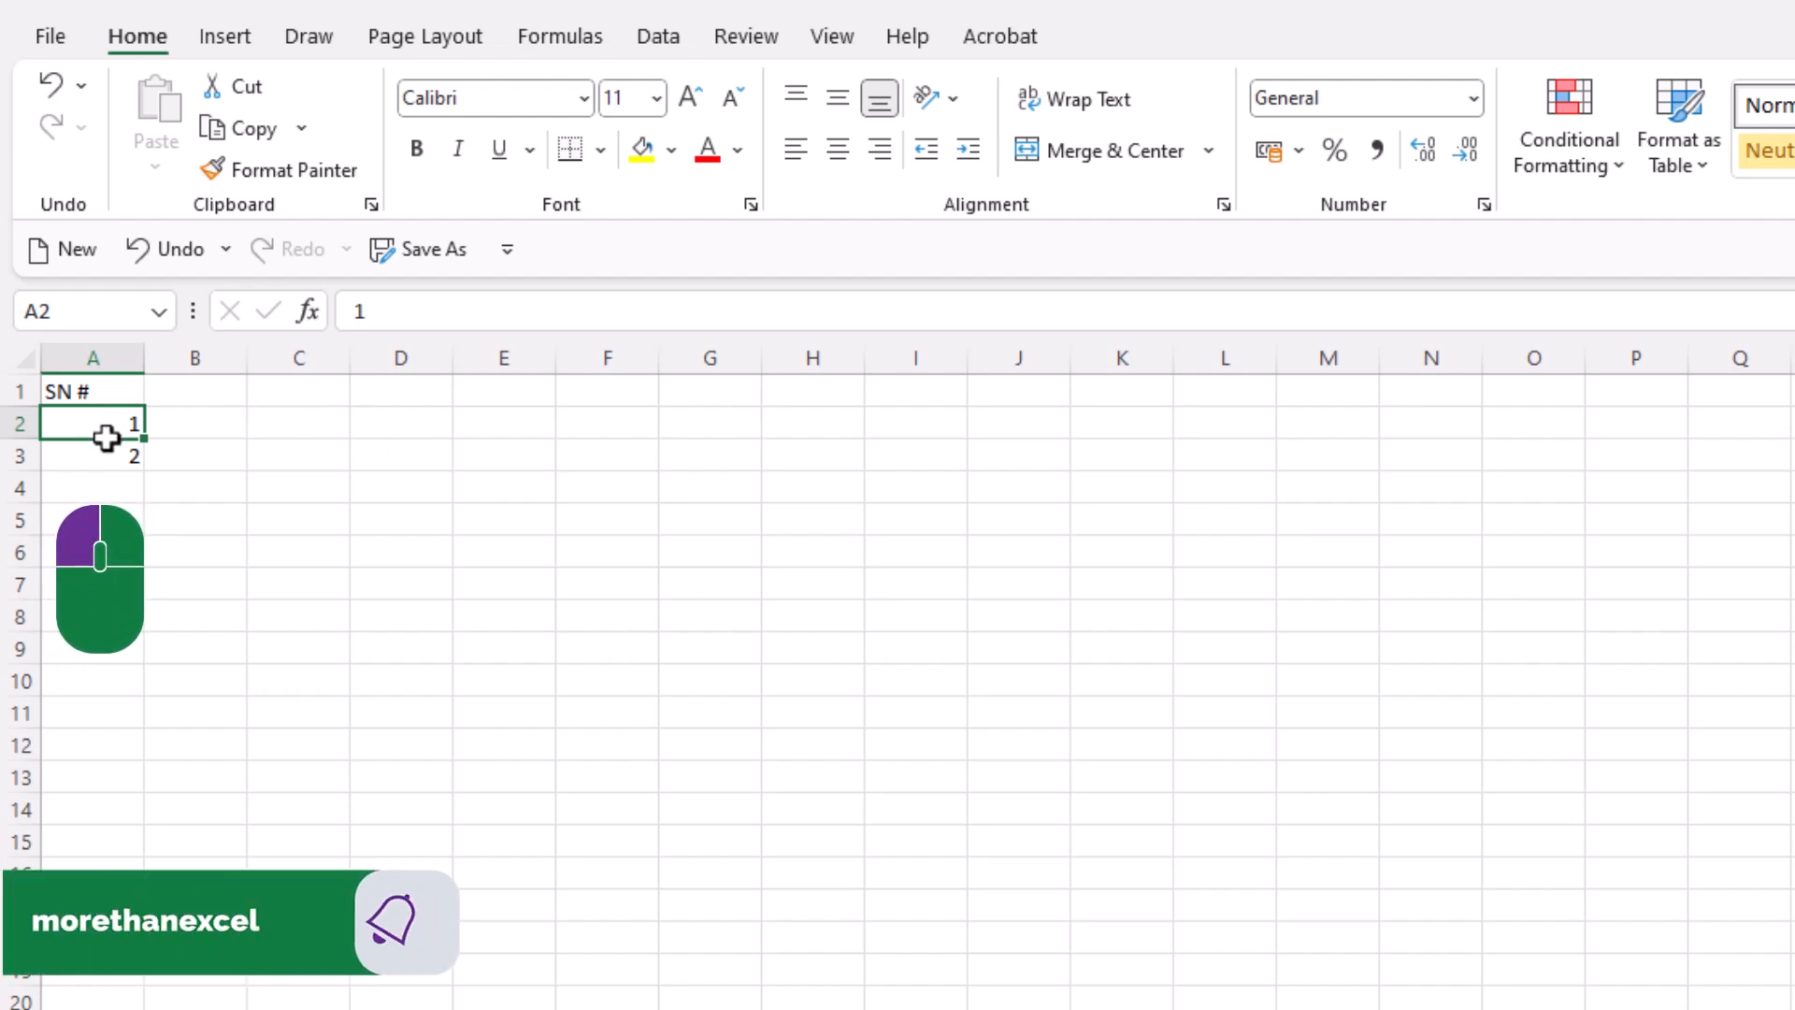
drag(108, 436, 119, 453)
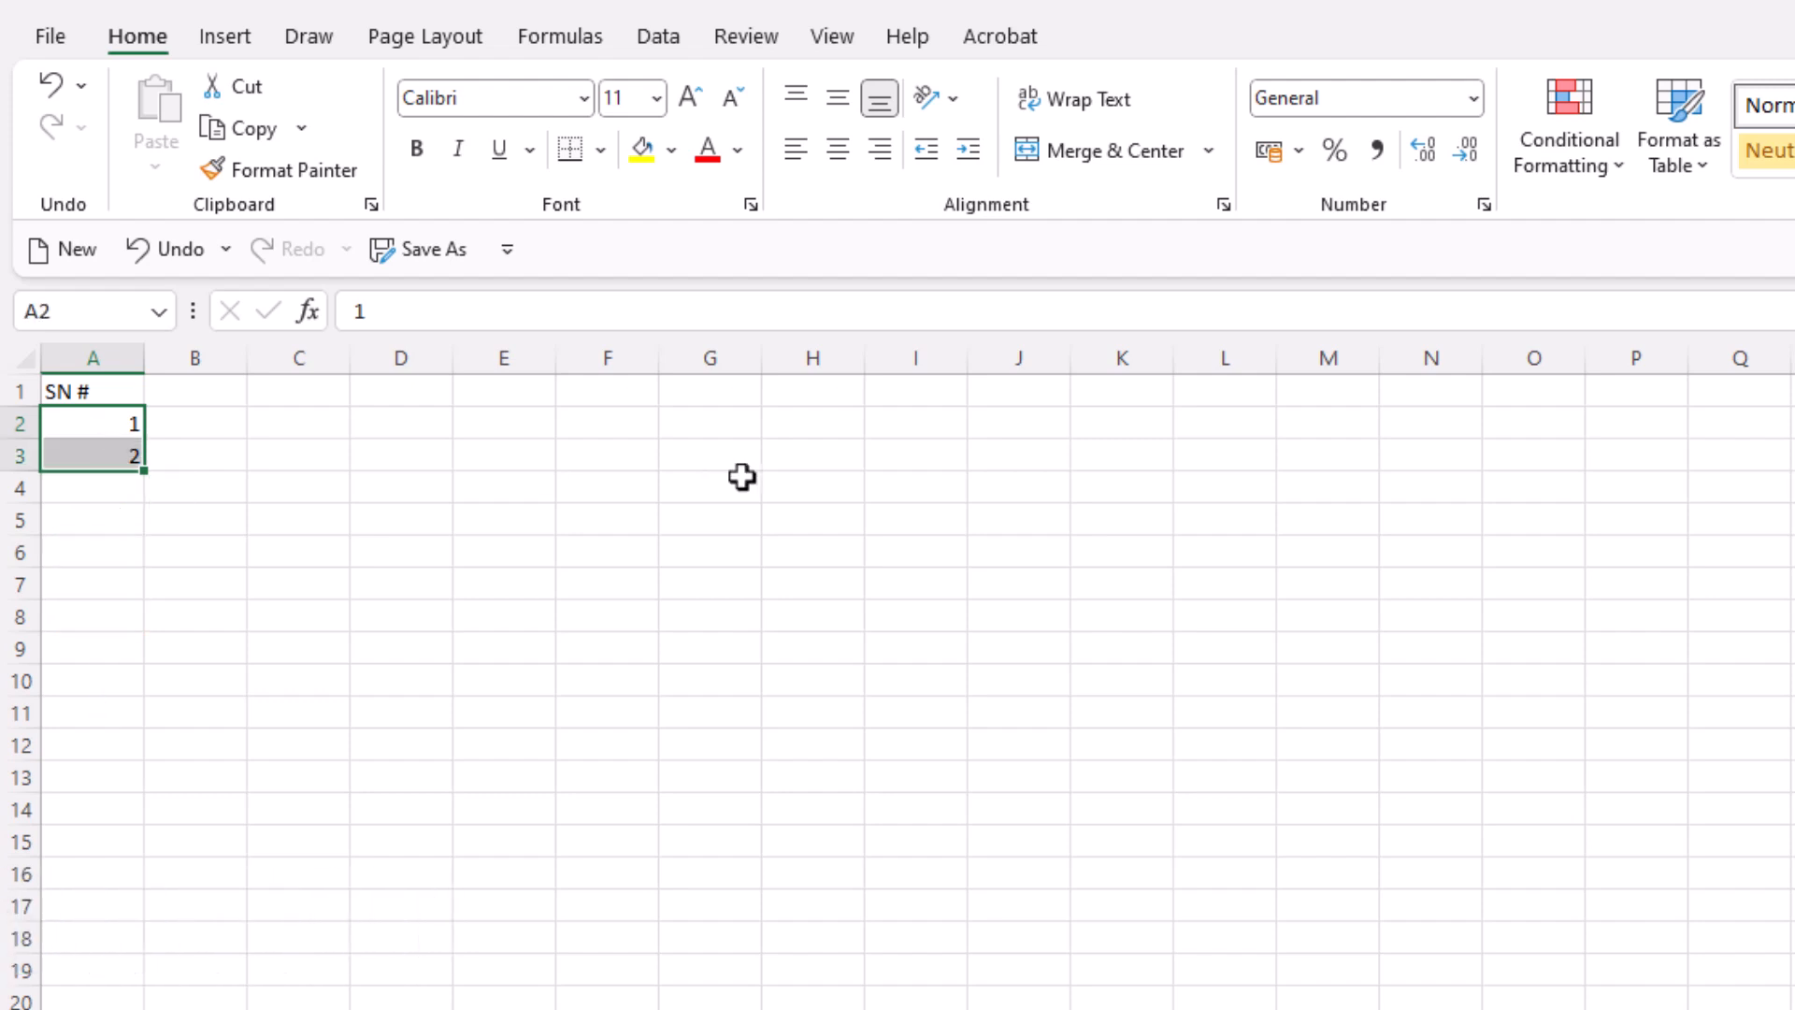
click(88, 486)
key(Up)
key(Up)
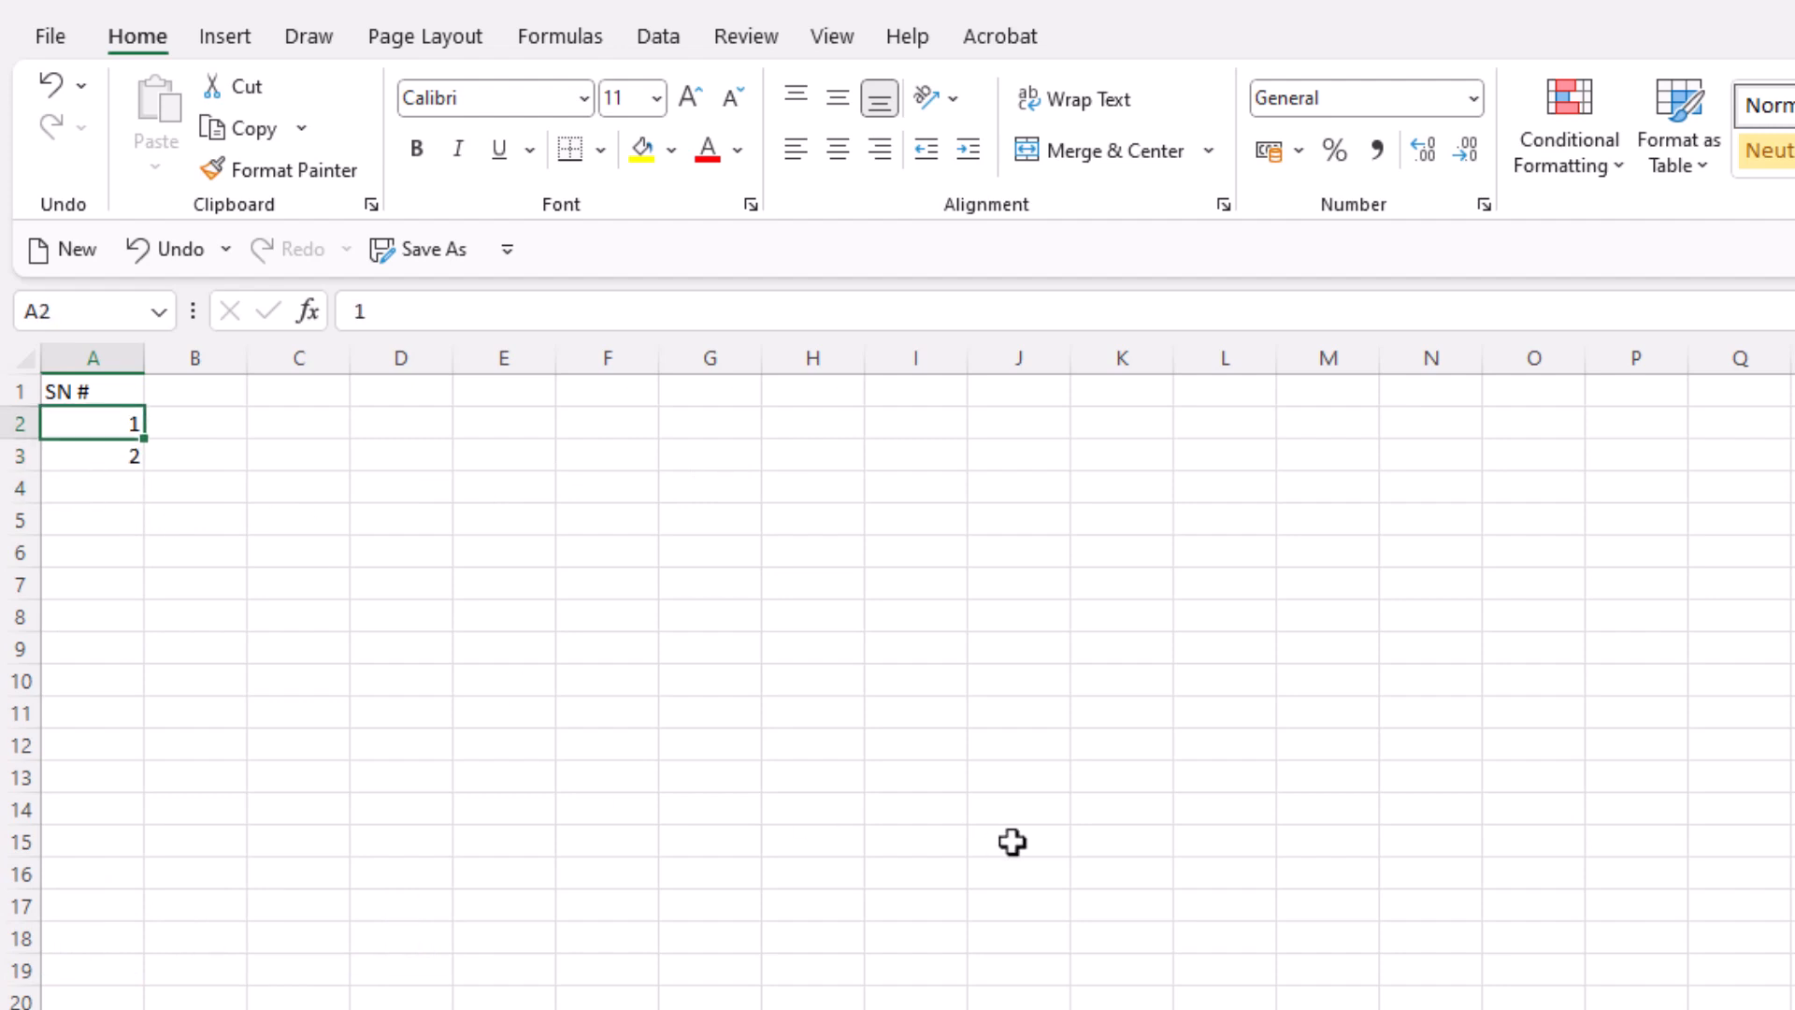
key(shift)
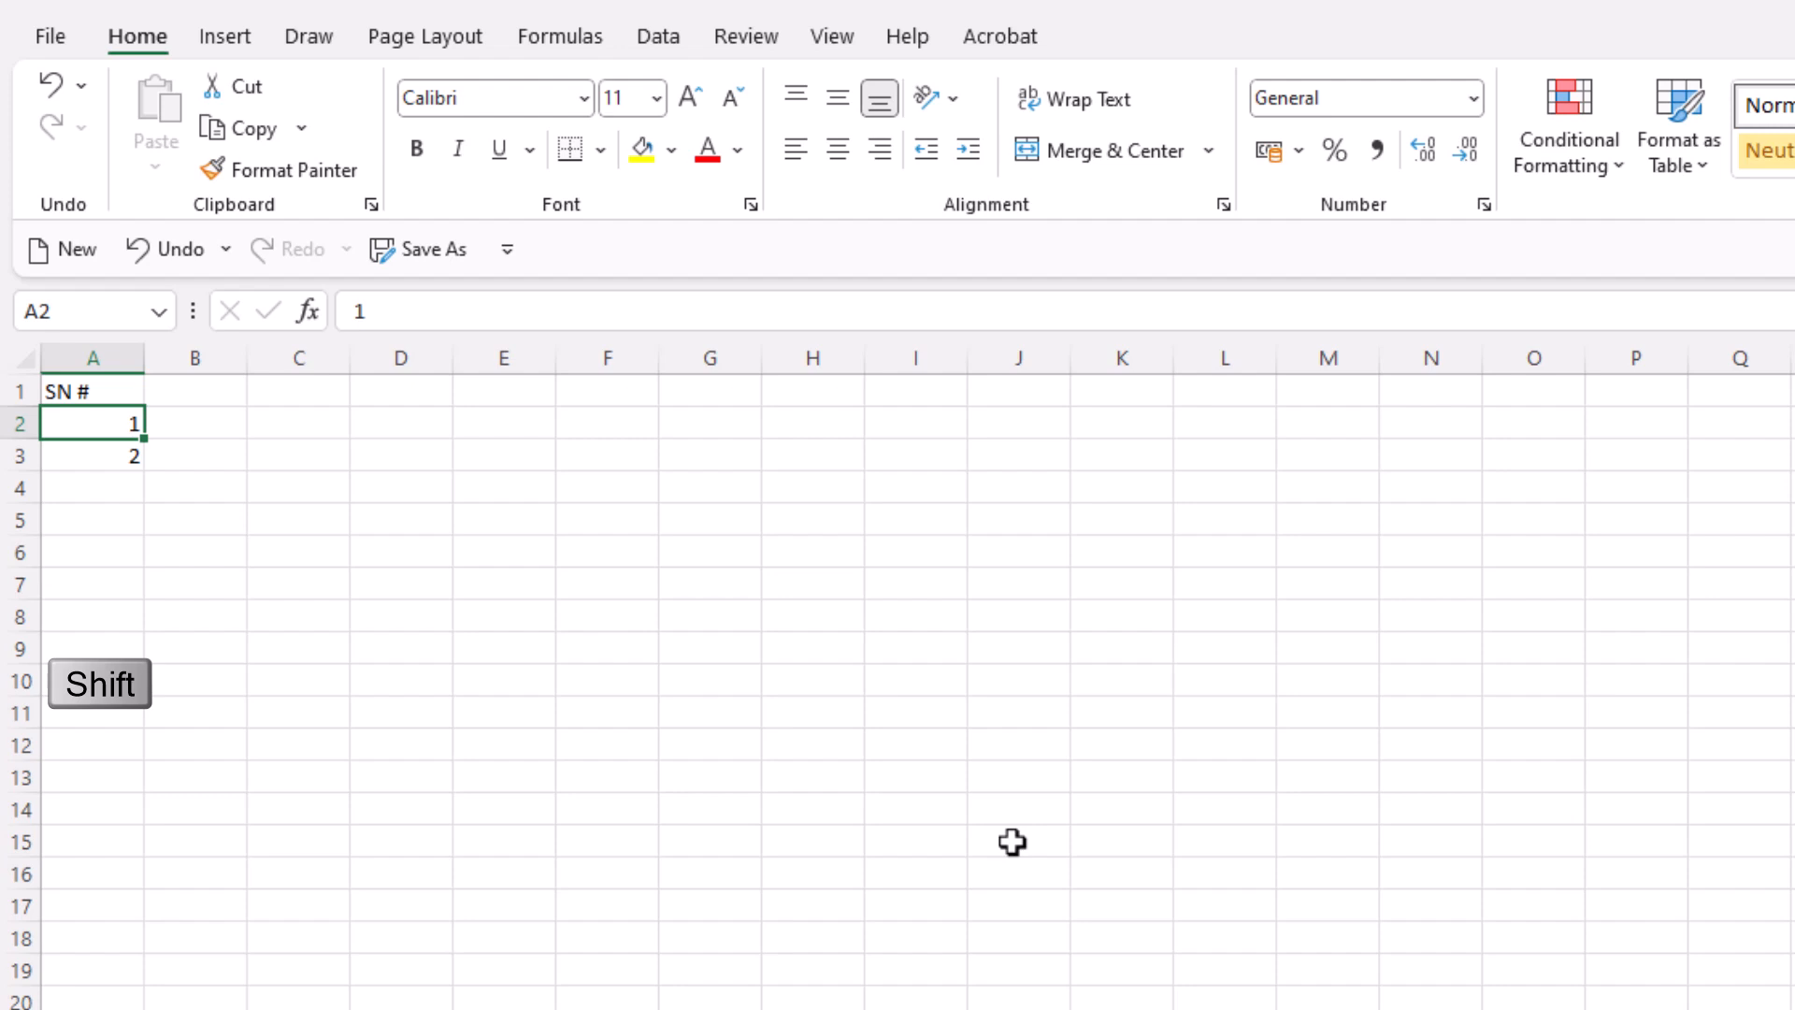
key(shift+Down)
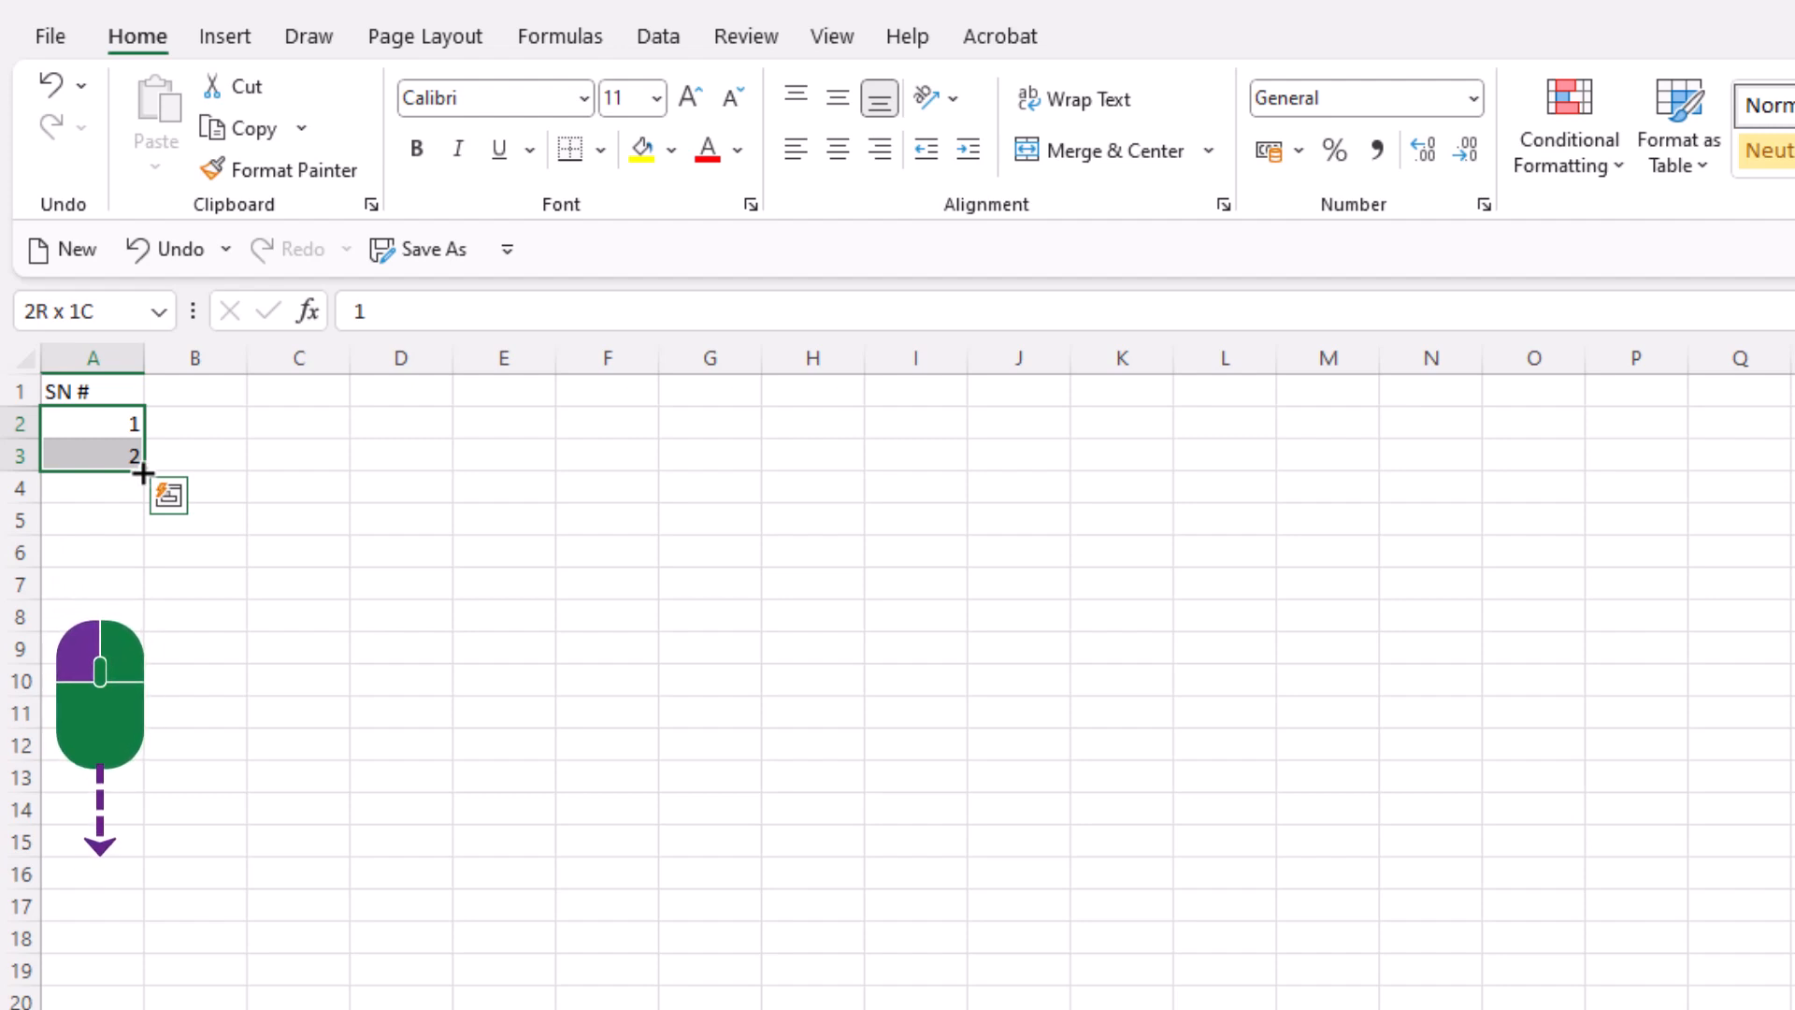
drag(143, 475, 151, 524)
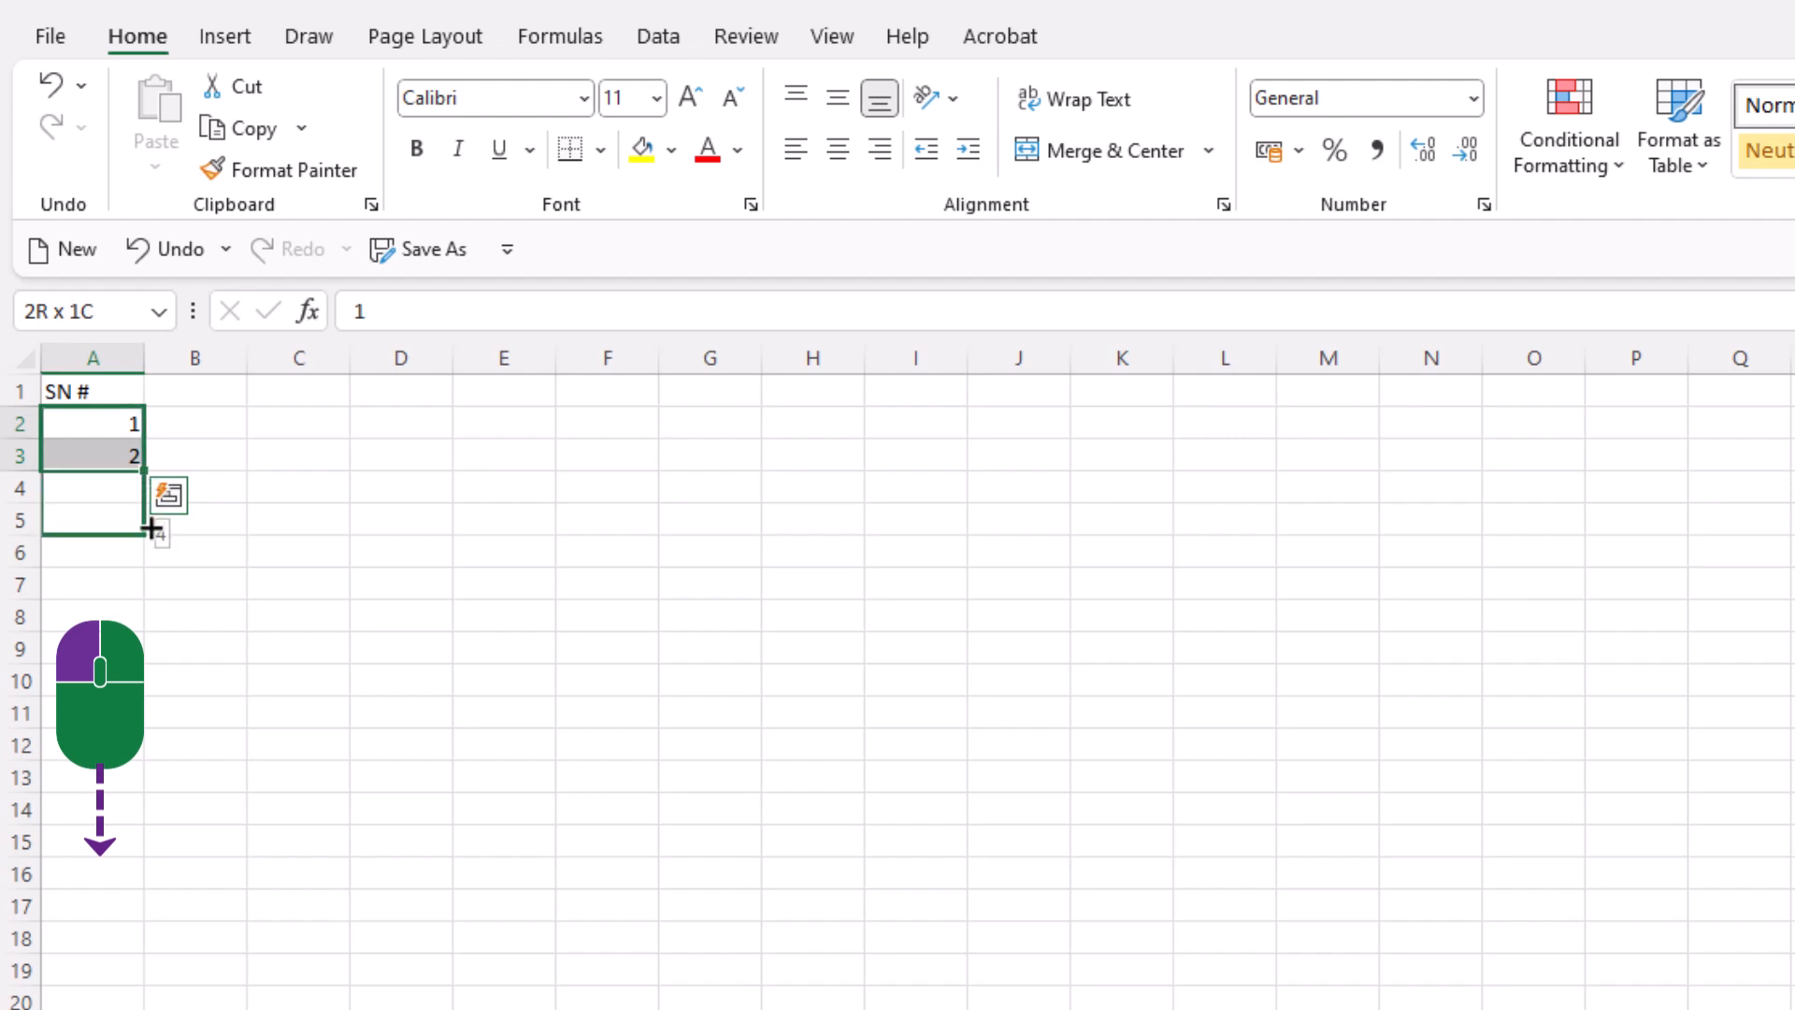
mouse_move(151, 528)
mouse_down()
mouse_move(152, 558)
mouse_move(143, 484)
mouse_move(149, 558)
mouse_up()
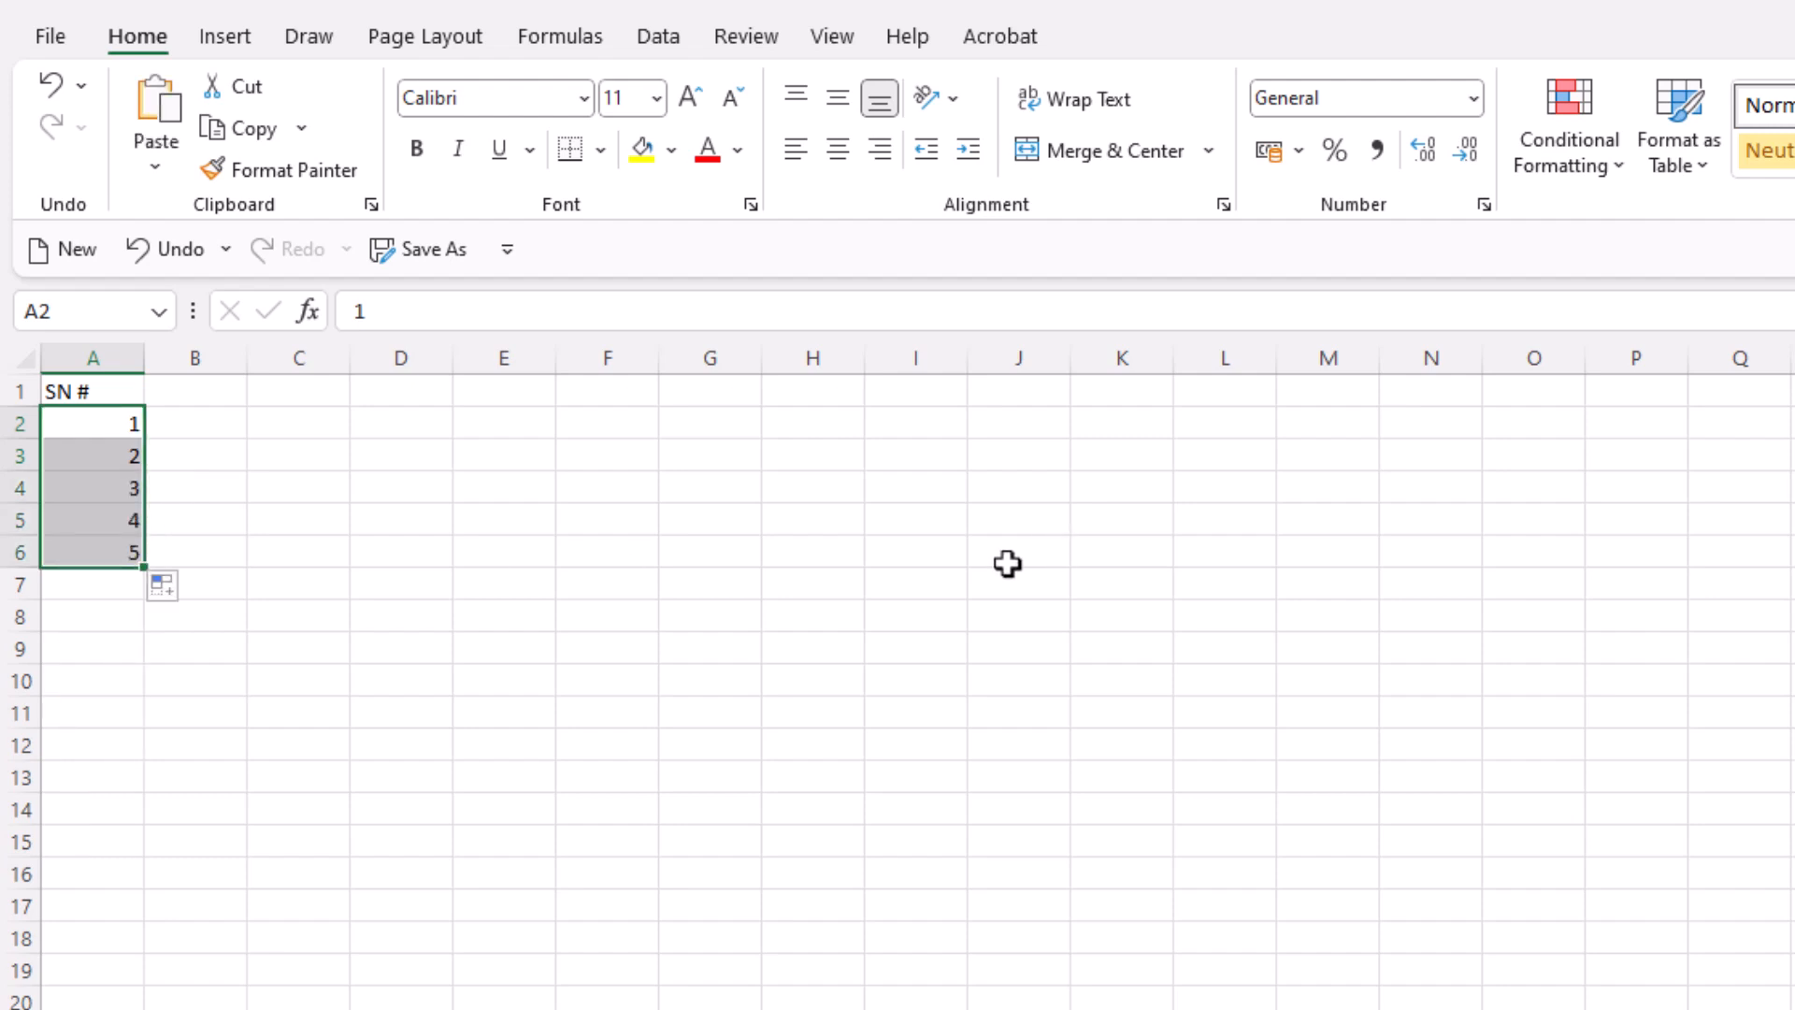
Step: Enter 1 in C2 and 3 in C3, extend the series down to C6, and select C2:C6
click(299, 423)
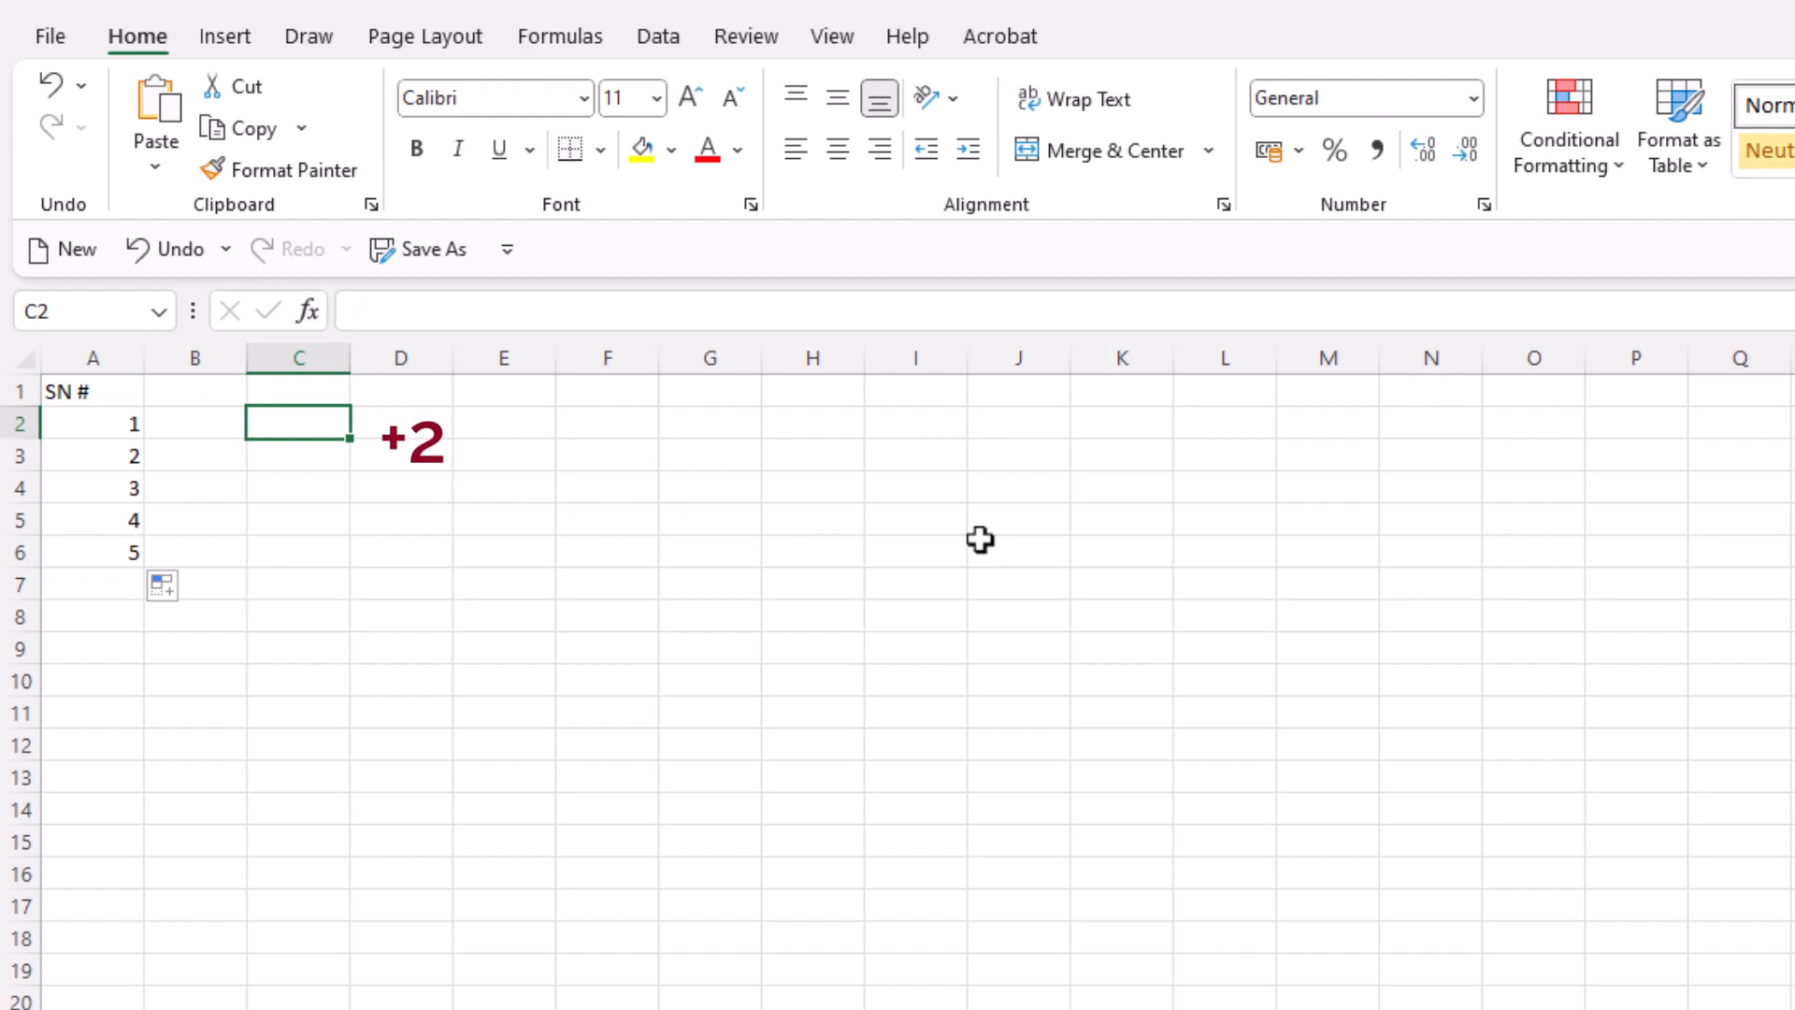
text(1)
key(Return)
text(3)
key(Return)
drag(335, 421, 337, 560)
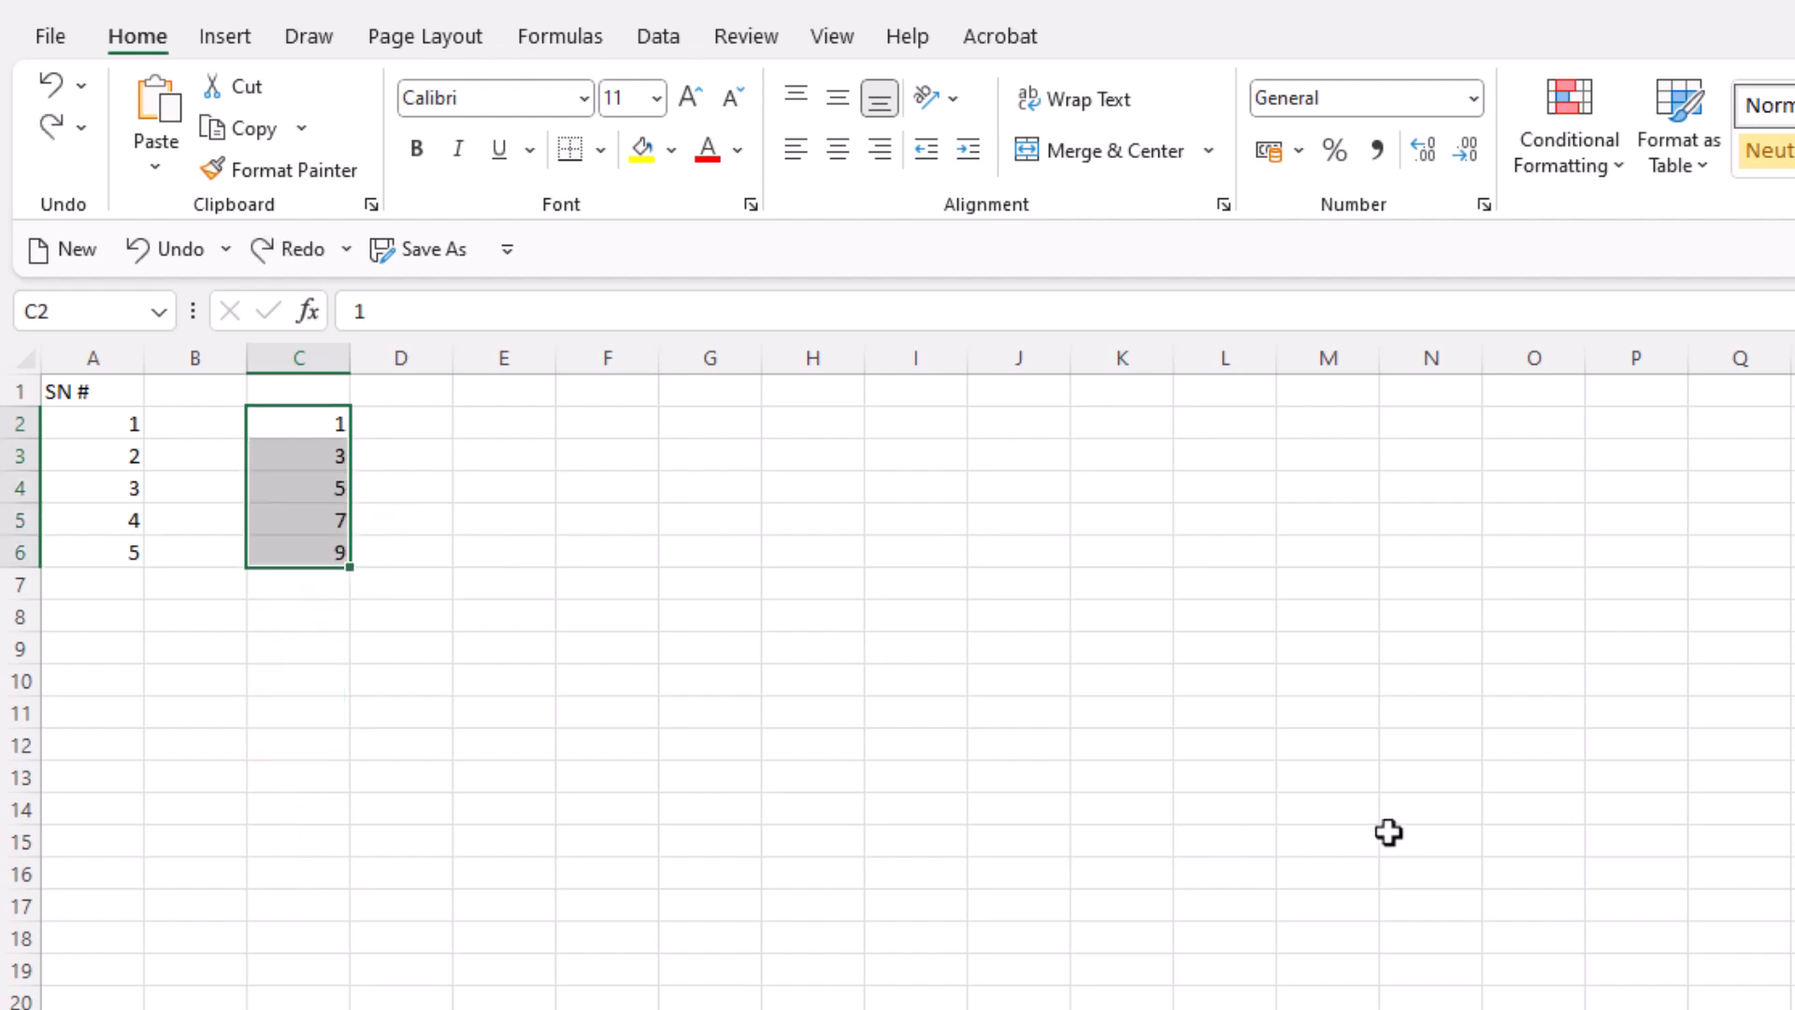
drag(276, 413, 286, 540)
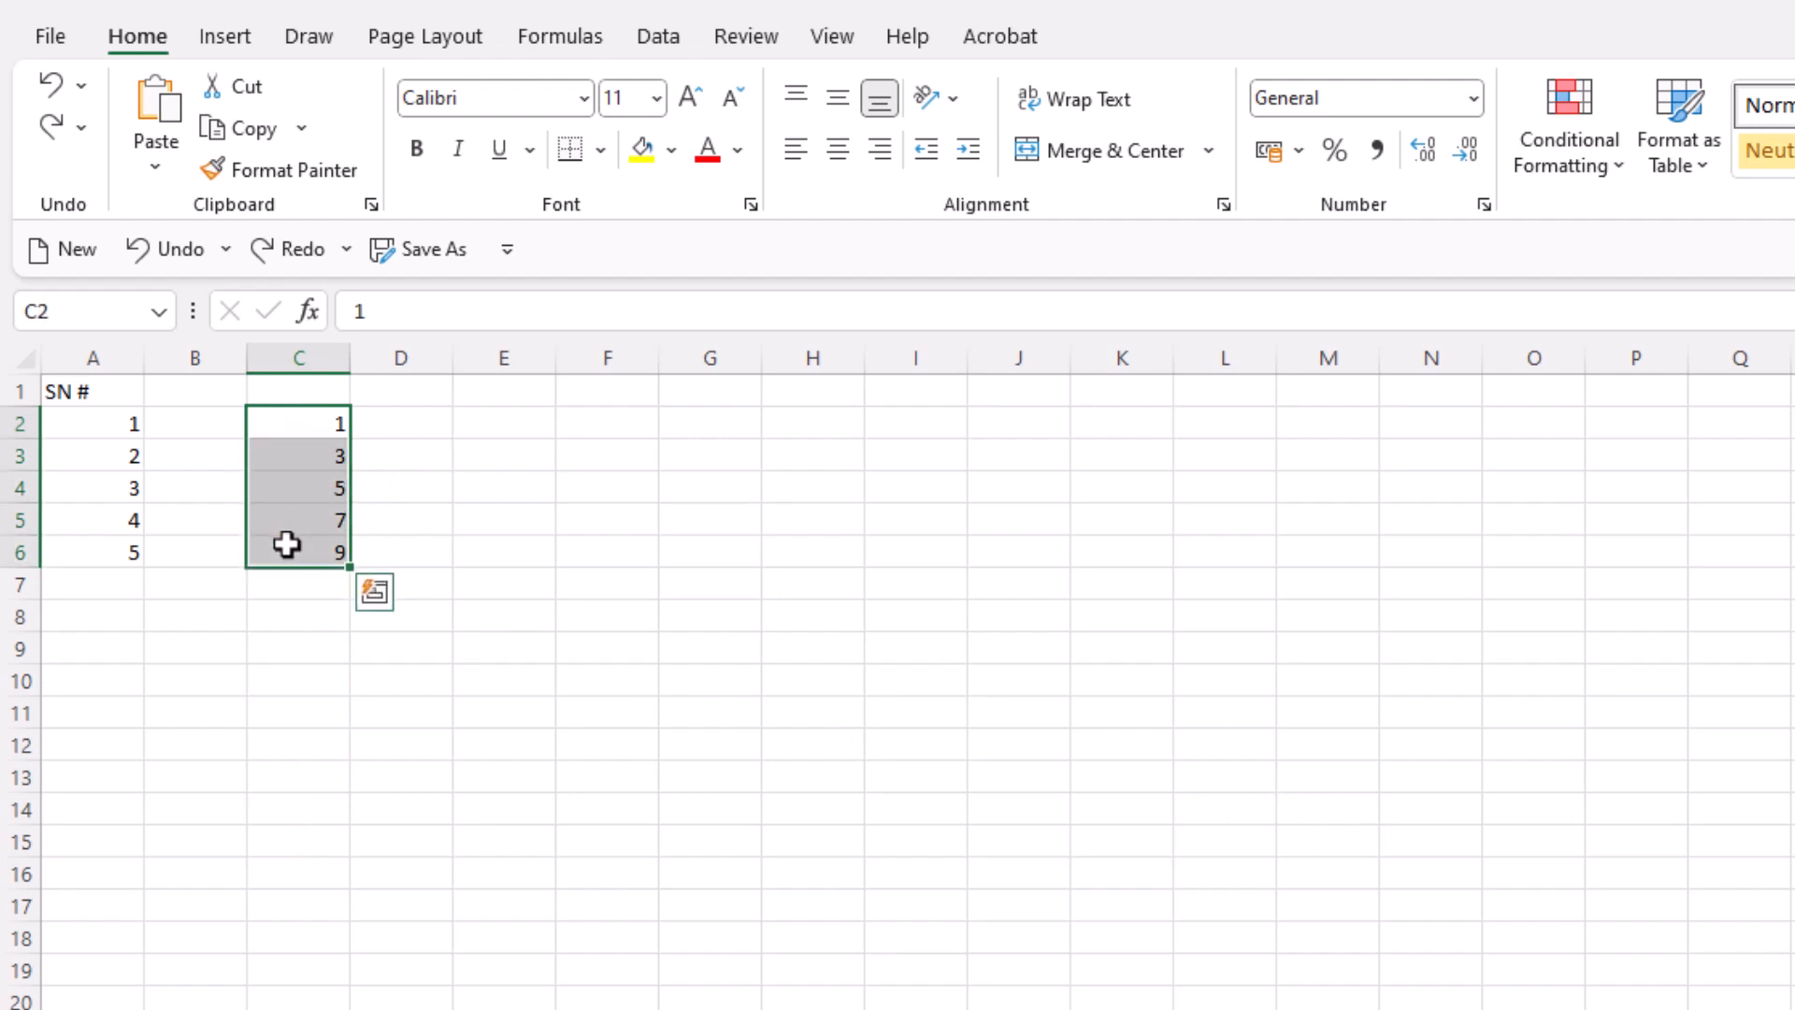
Step: Clear the number series in C2:C6 and enter the header Brand in cell B1
key(Delete)
click(472, 517)
click(216, 389)
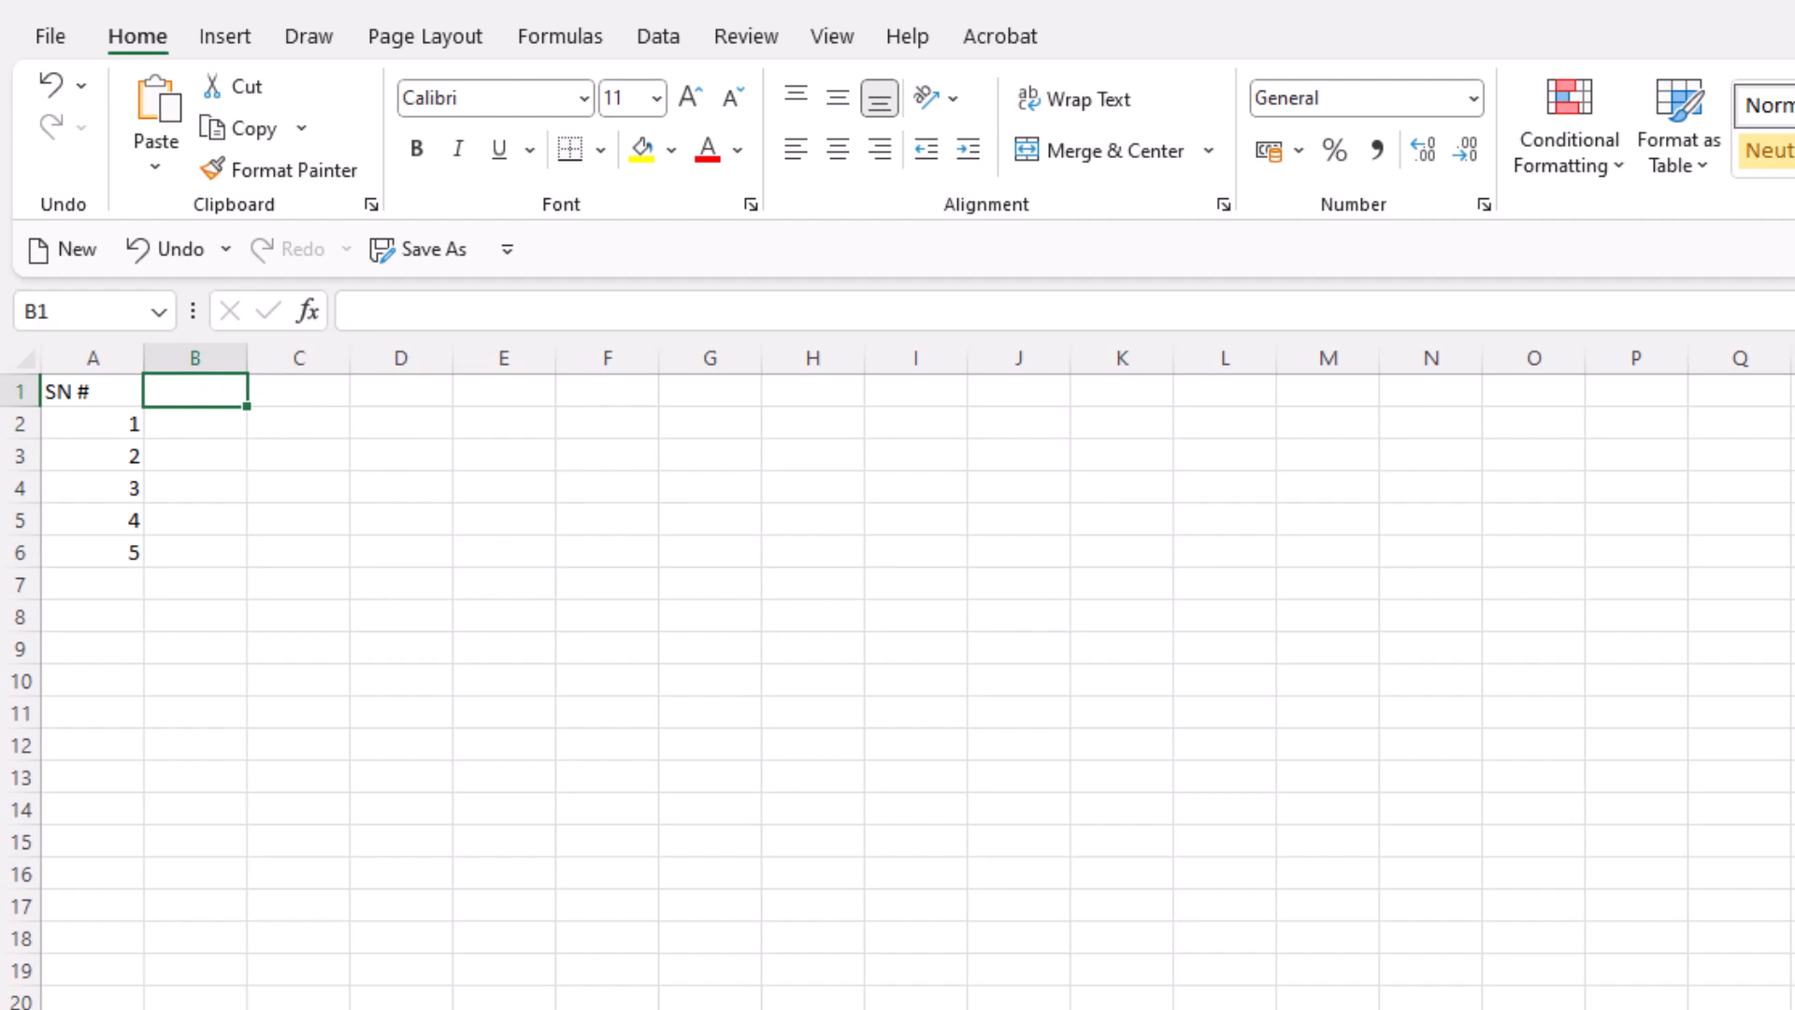
text(Brand)
key(Return)
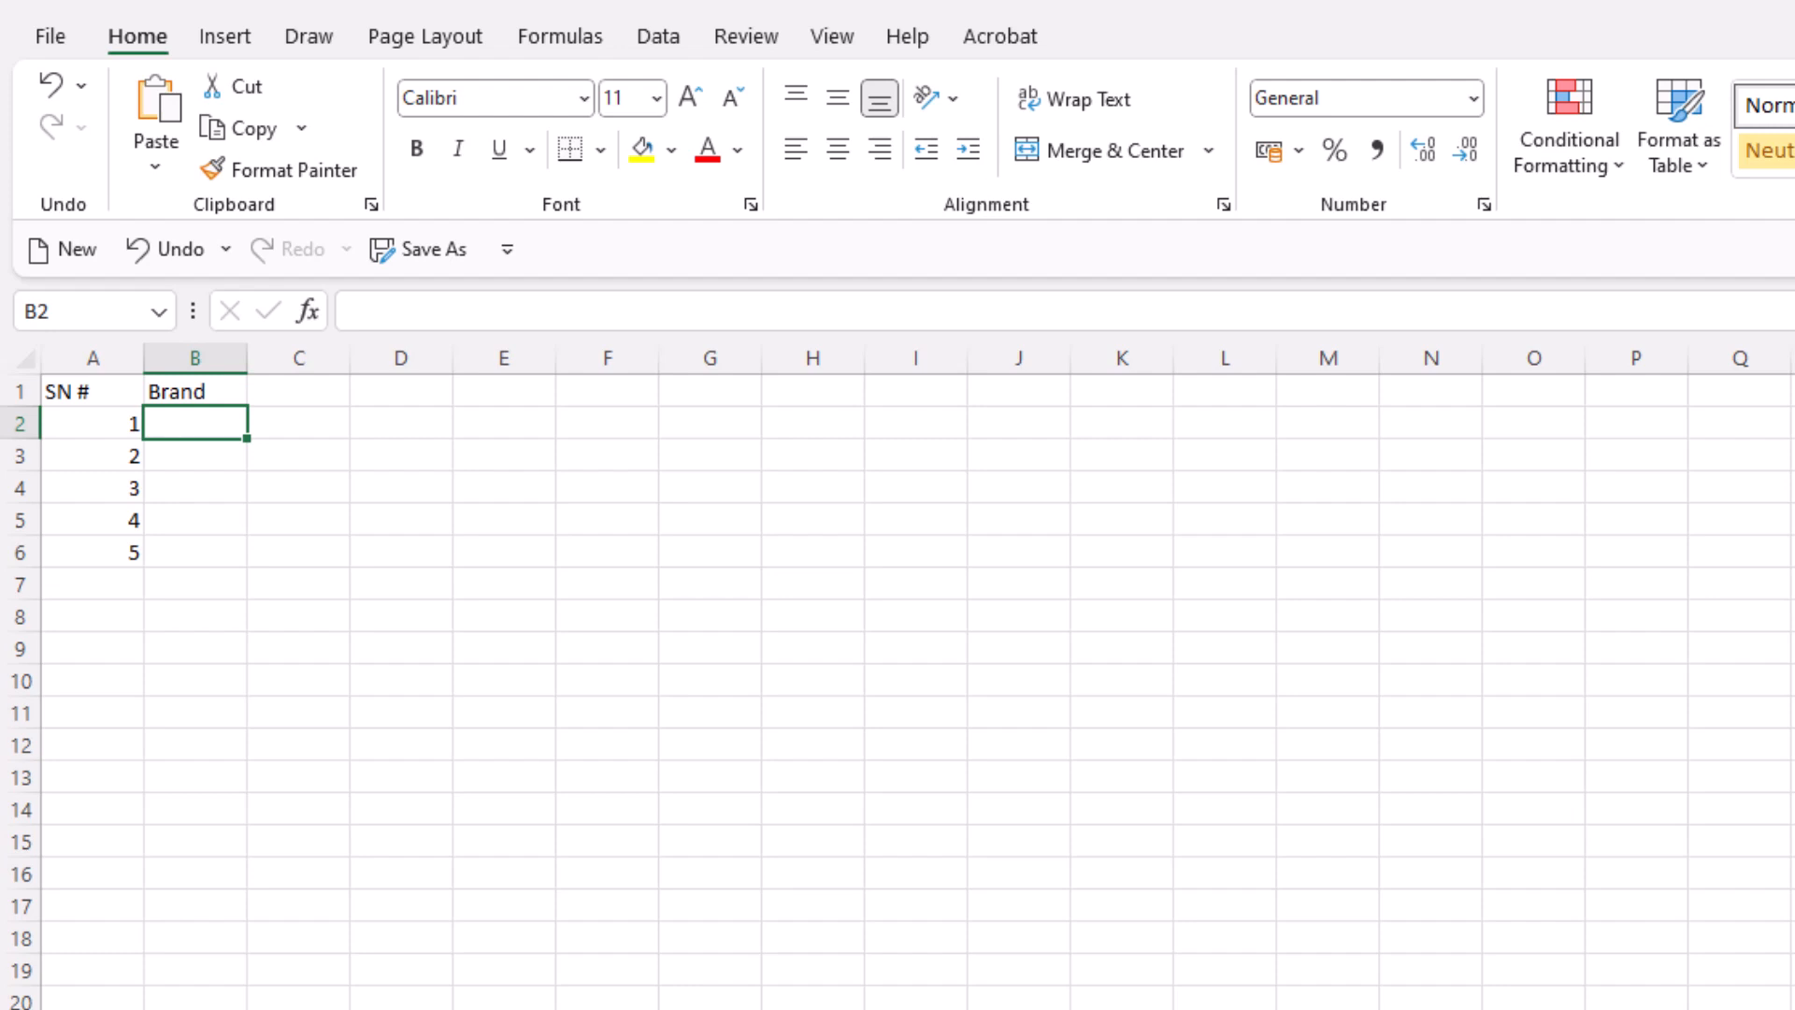
Step: Enter Toyota, Honda, BMW, Mercedes and Ford in B2:B6 and autofit the width of column B
text(Toyota)
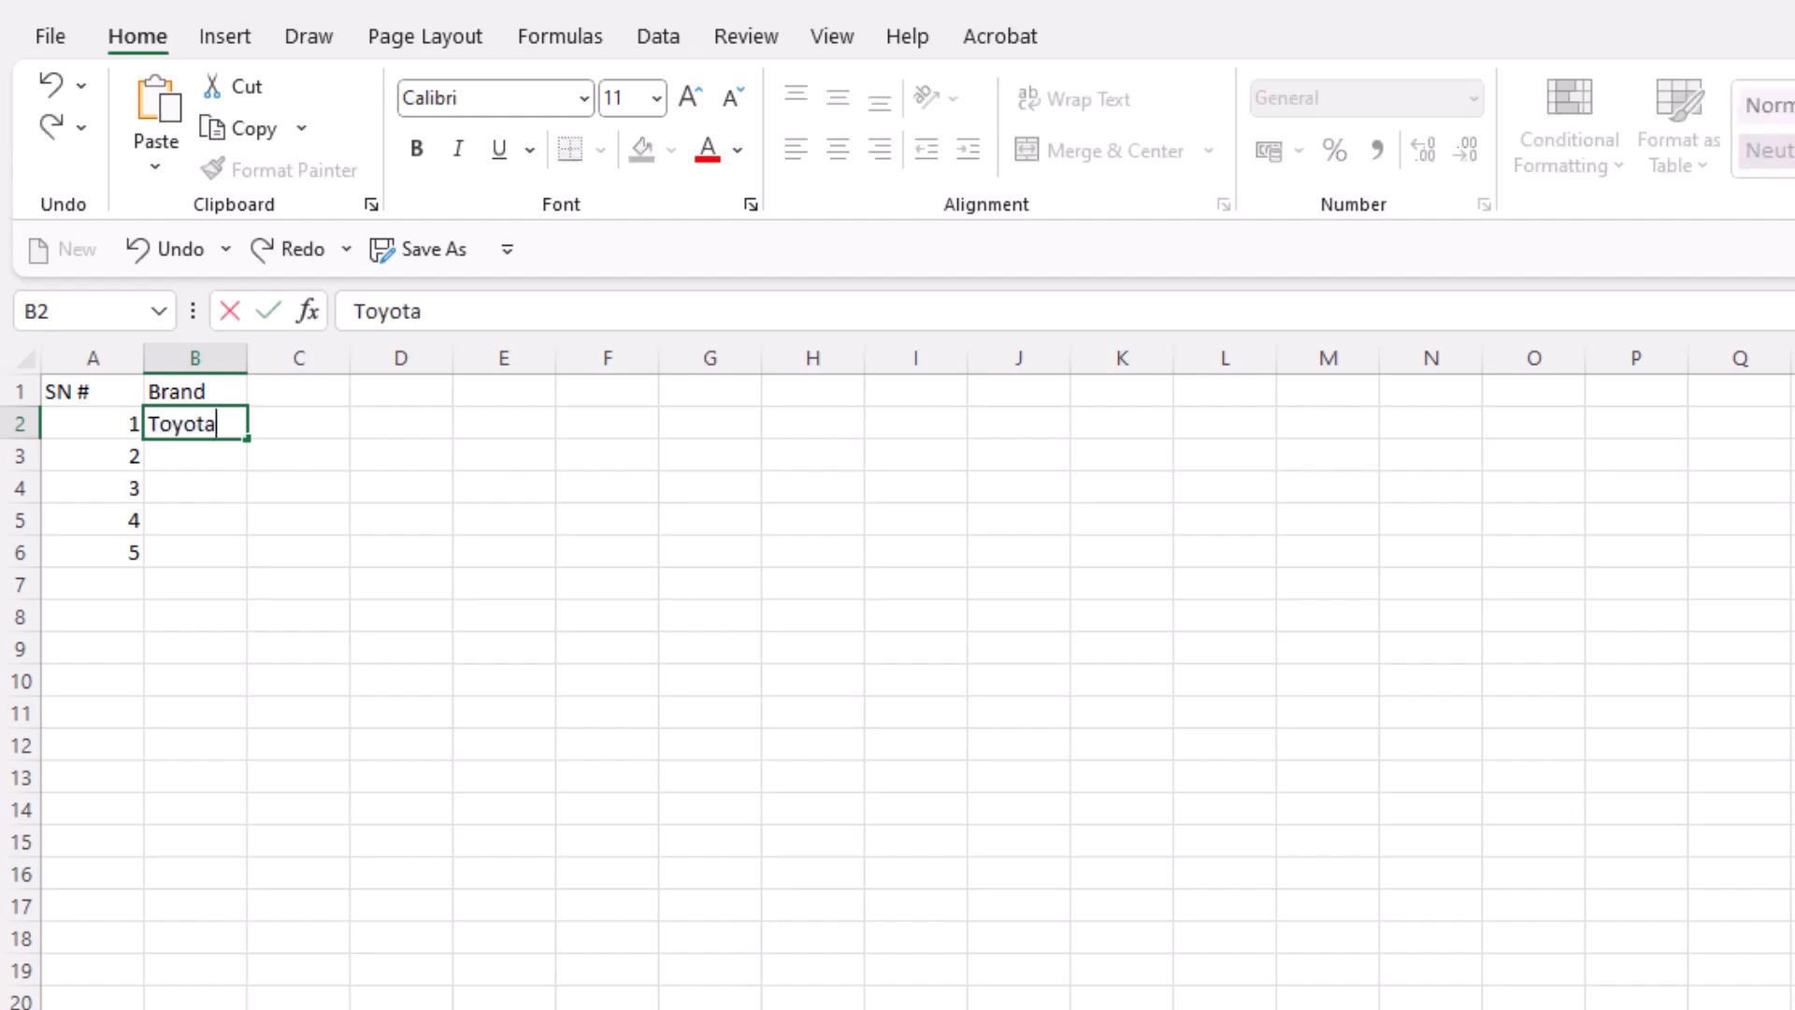
key(Return)
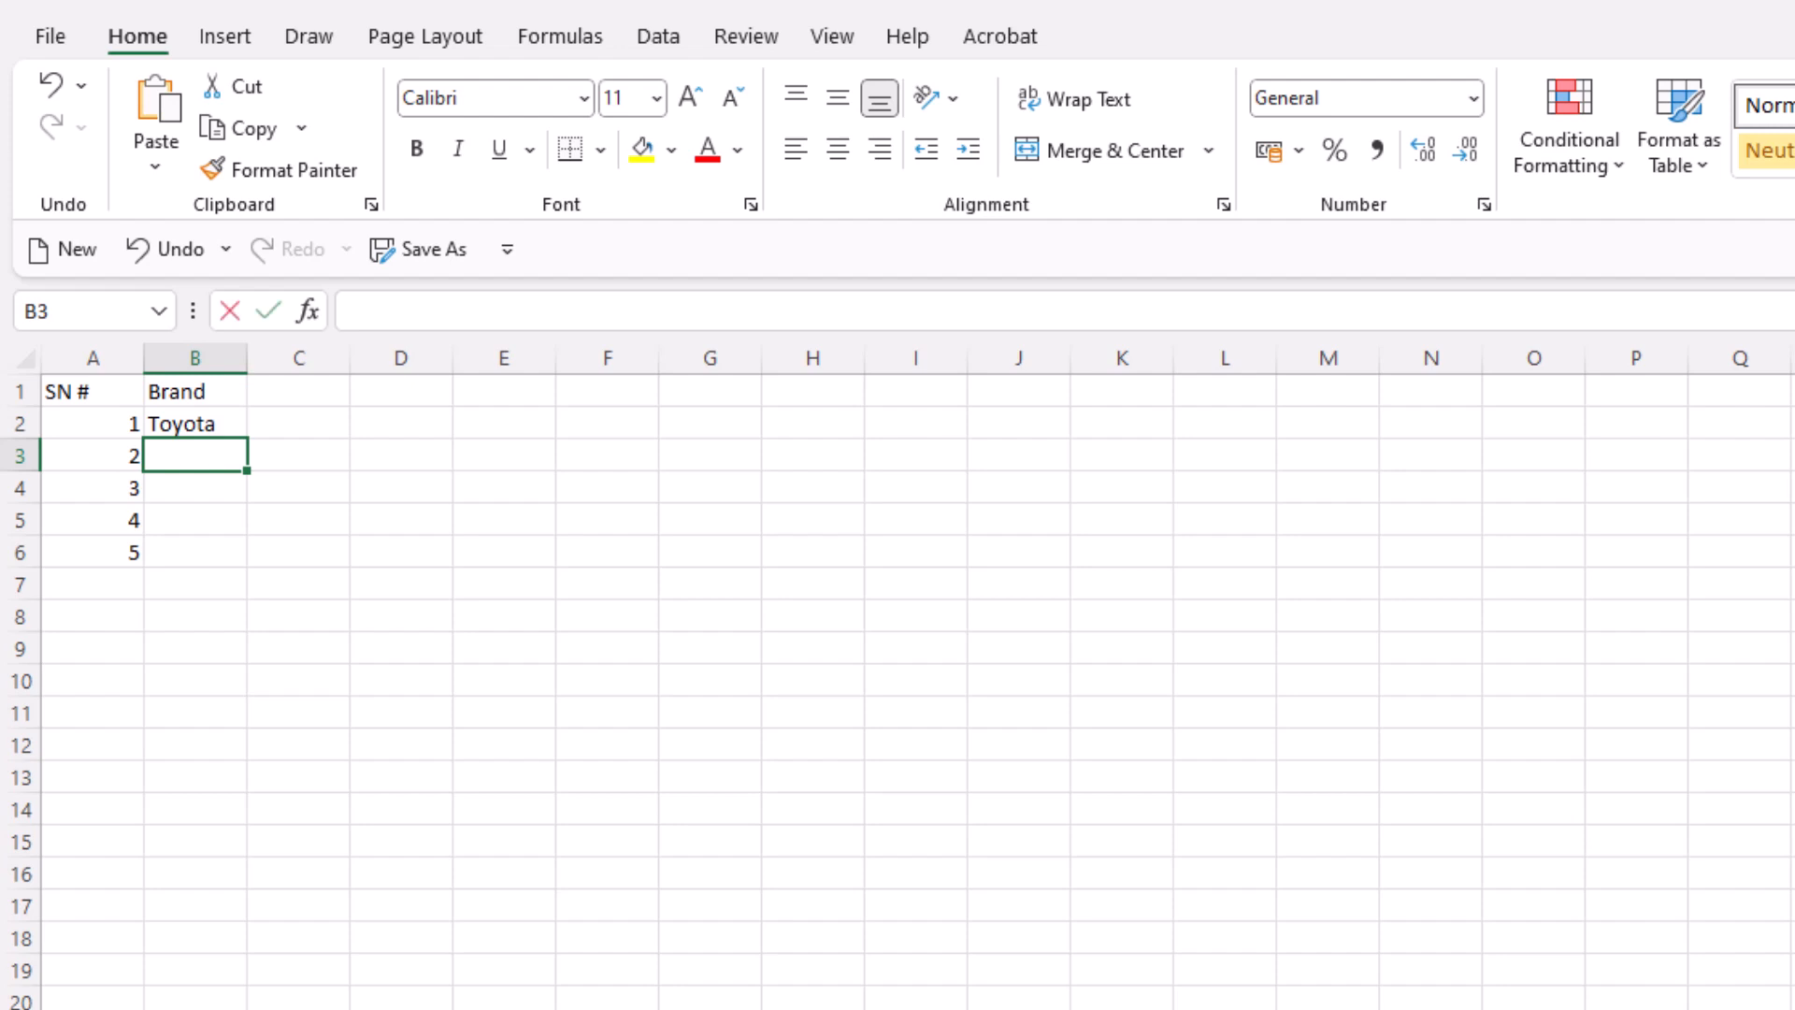
text(Honda)
key(Return)
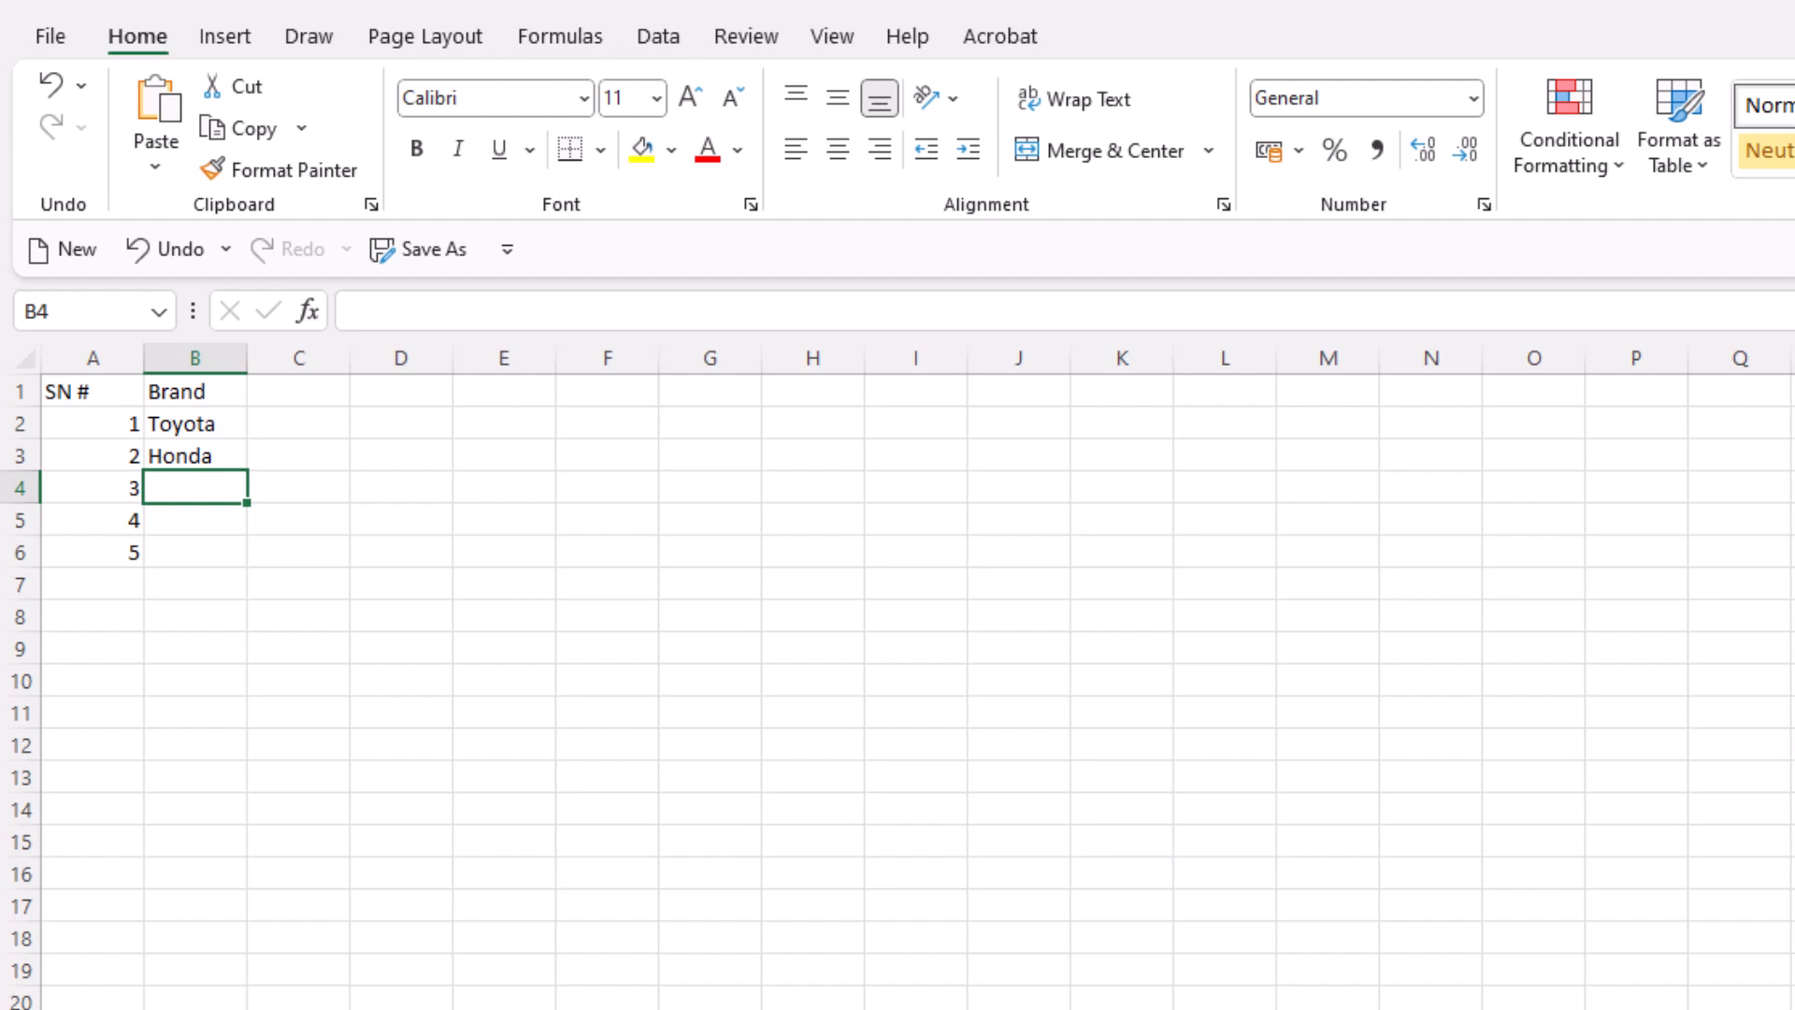
text(BMW)
key(Return)
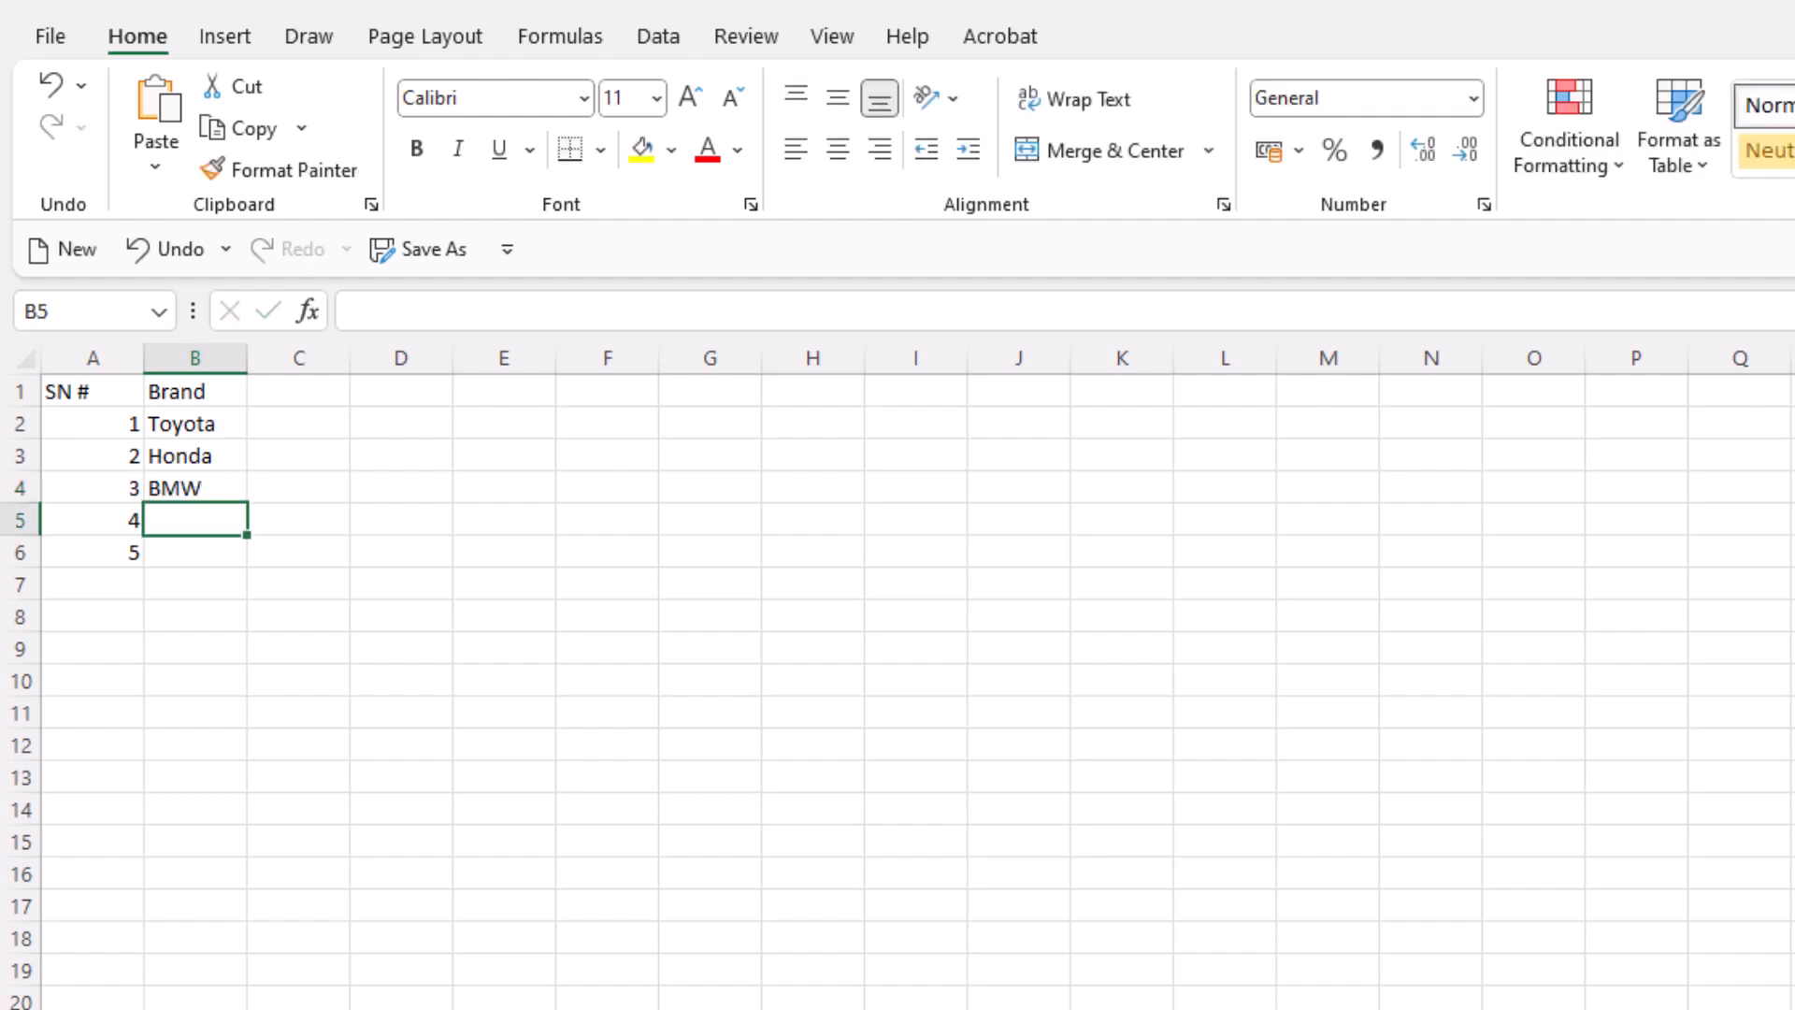
text(Mer)
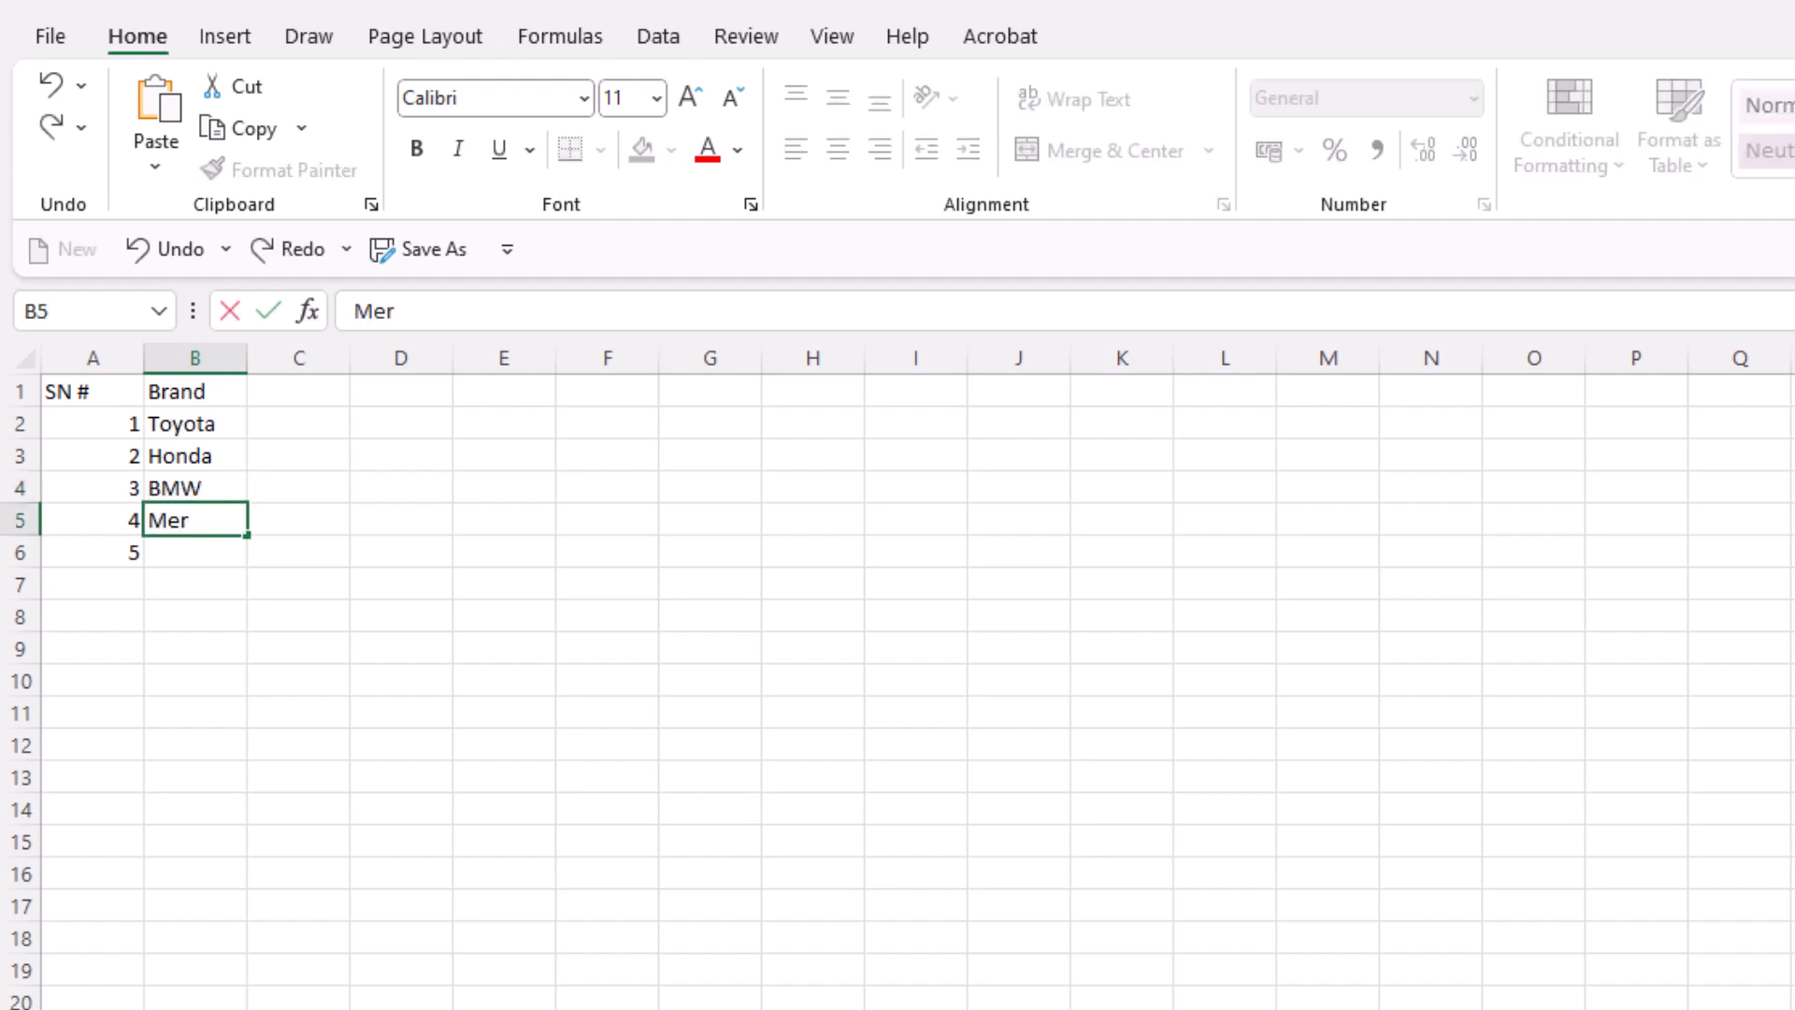
text(cedes)
key(Return)
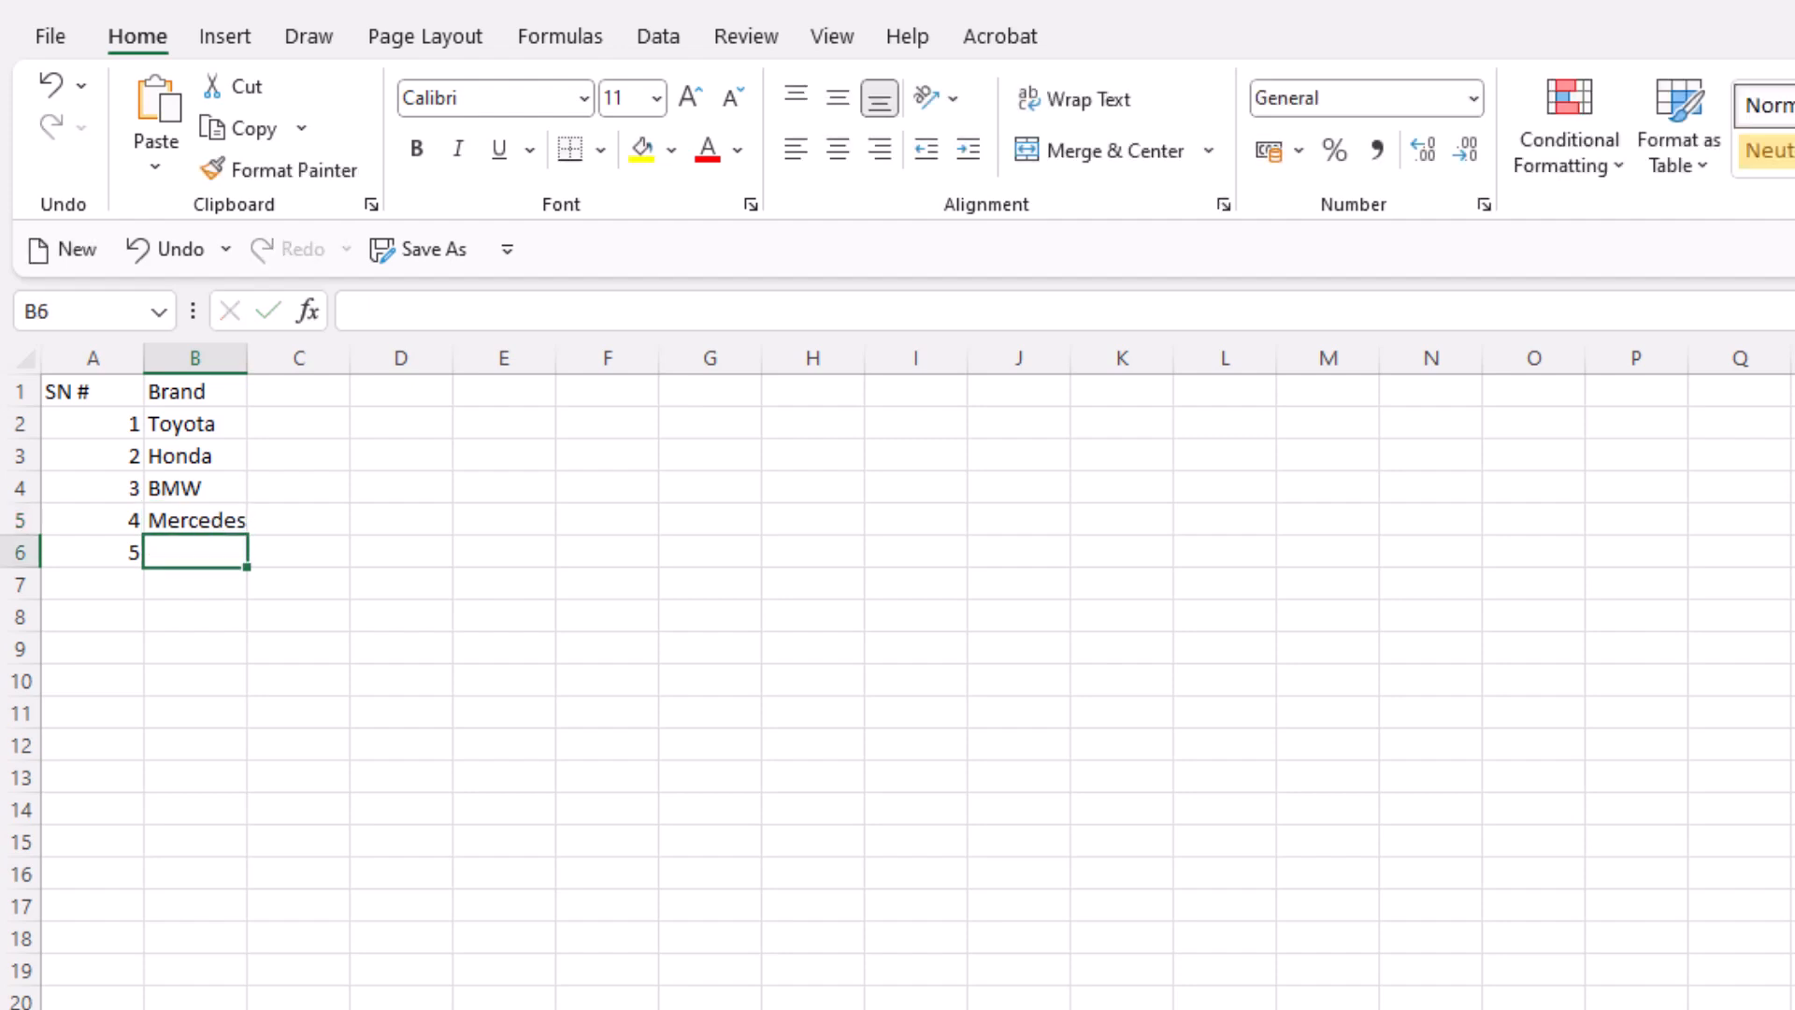
text(Ford)
key(Return)
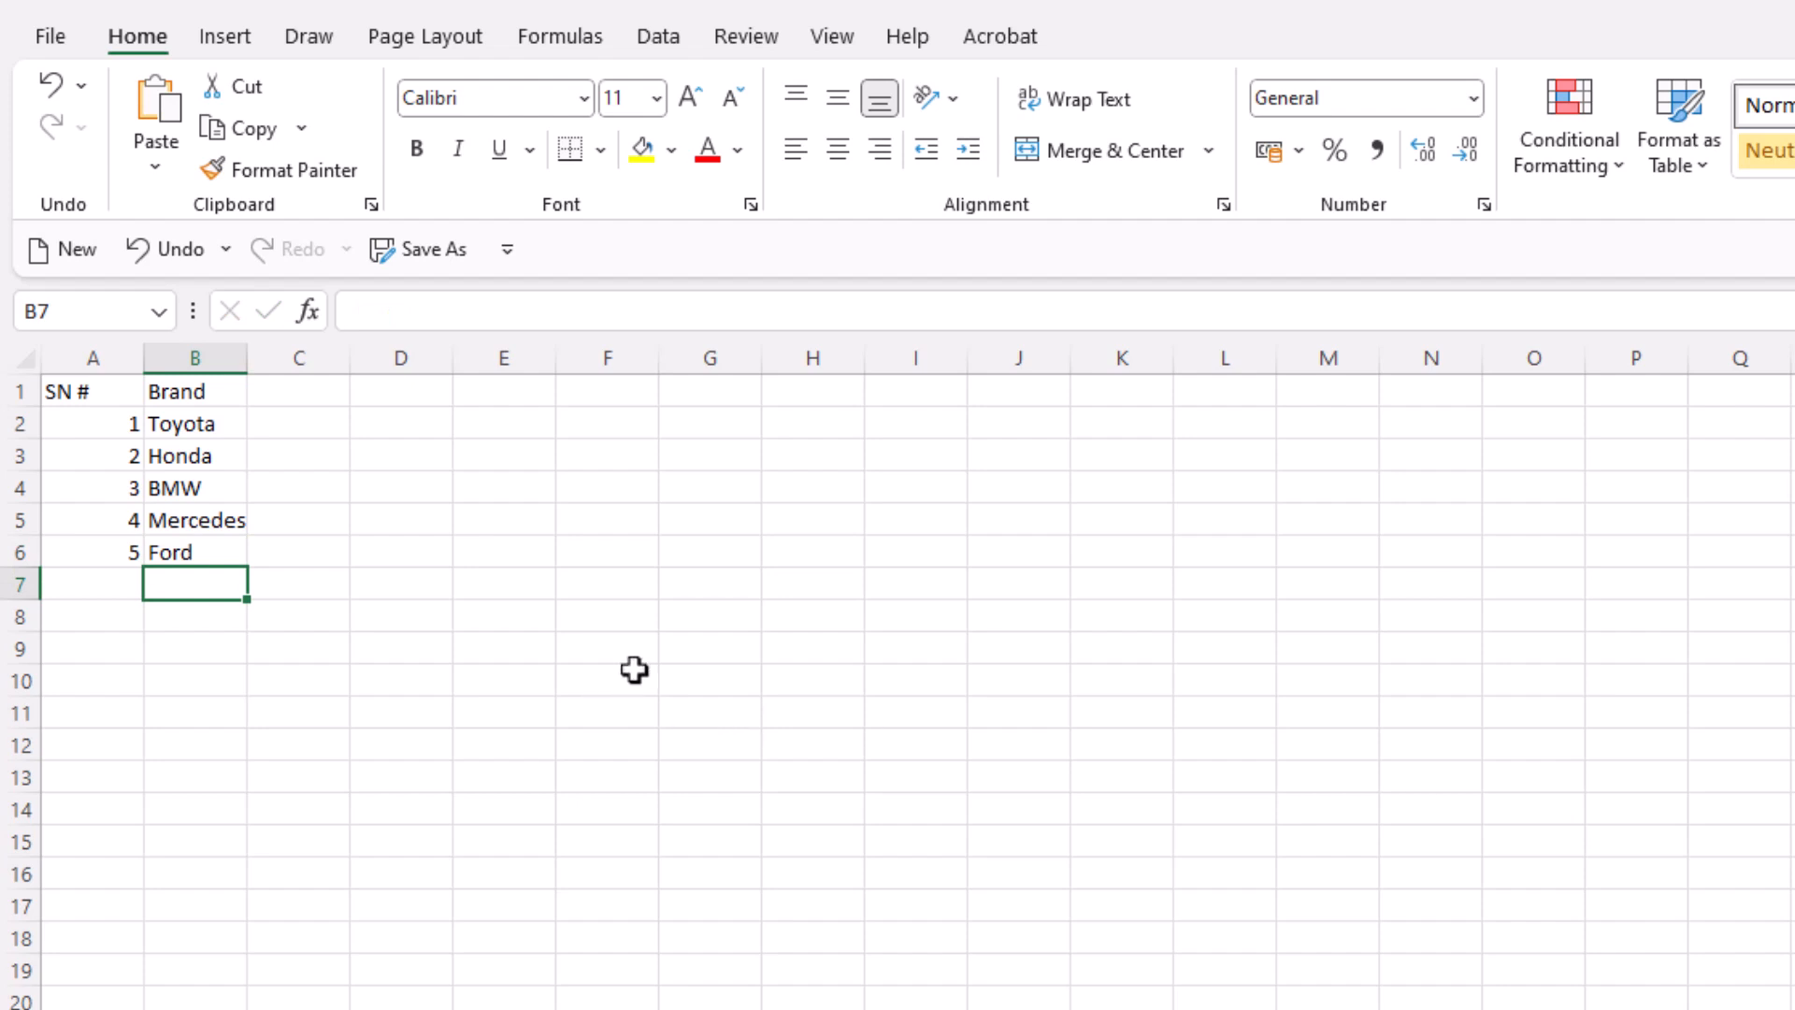
double_click(248, 357)
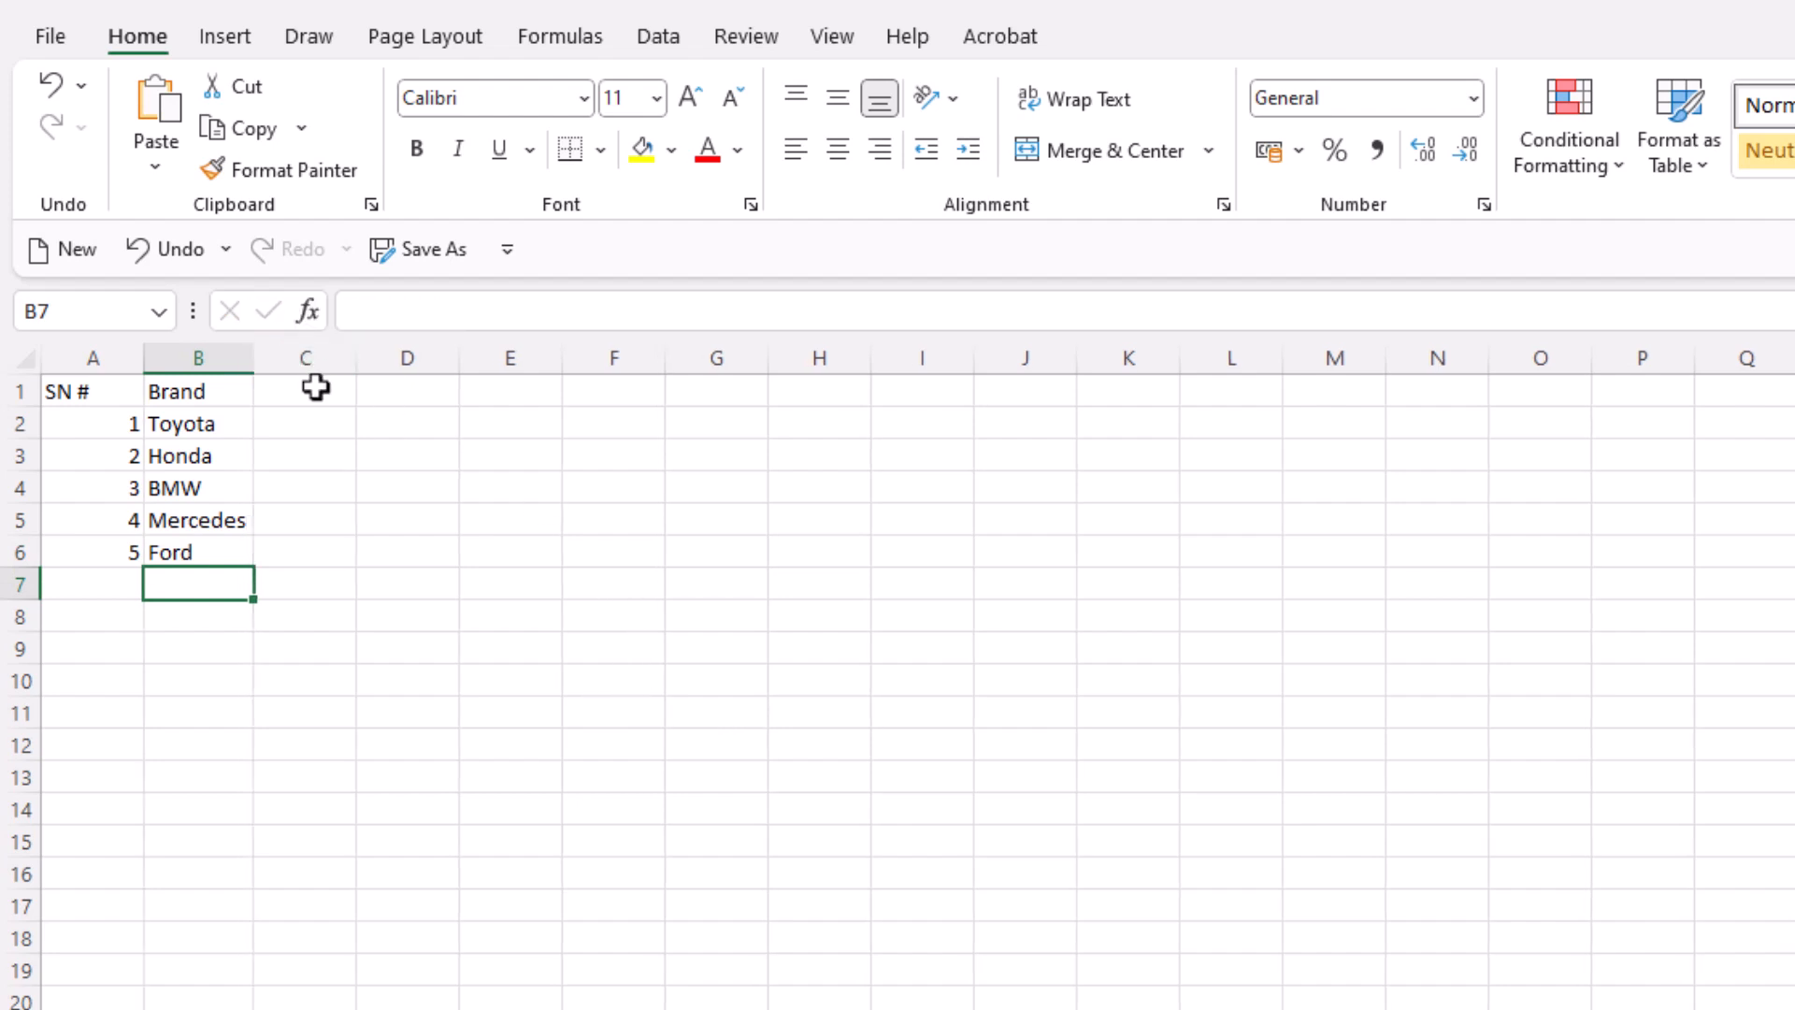
Step: Enter the header Country in cell C1
click(313, 389)
text(Country)
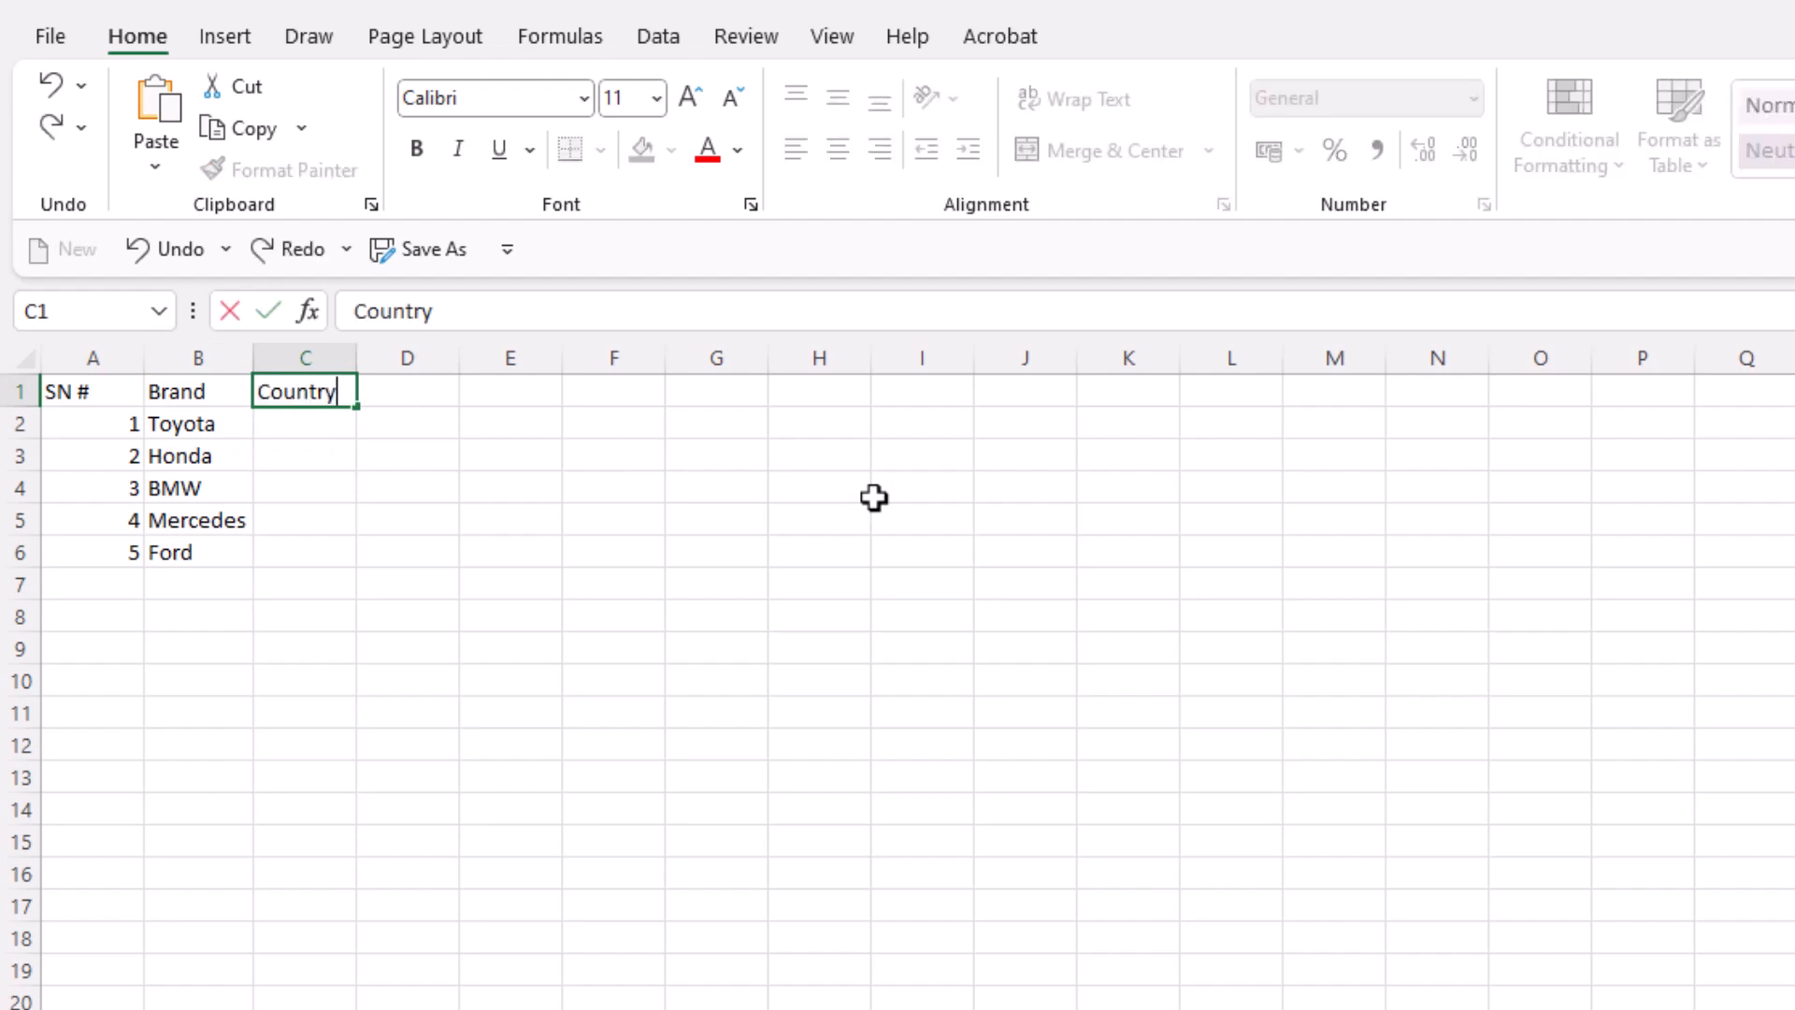
key(Return)
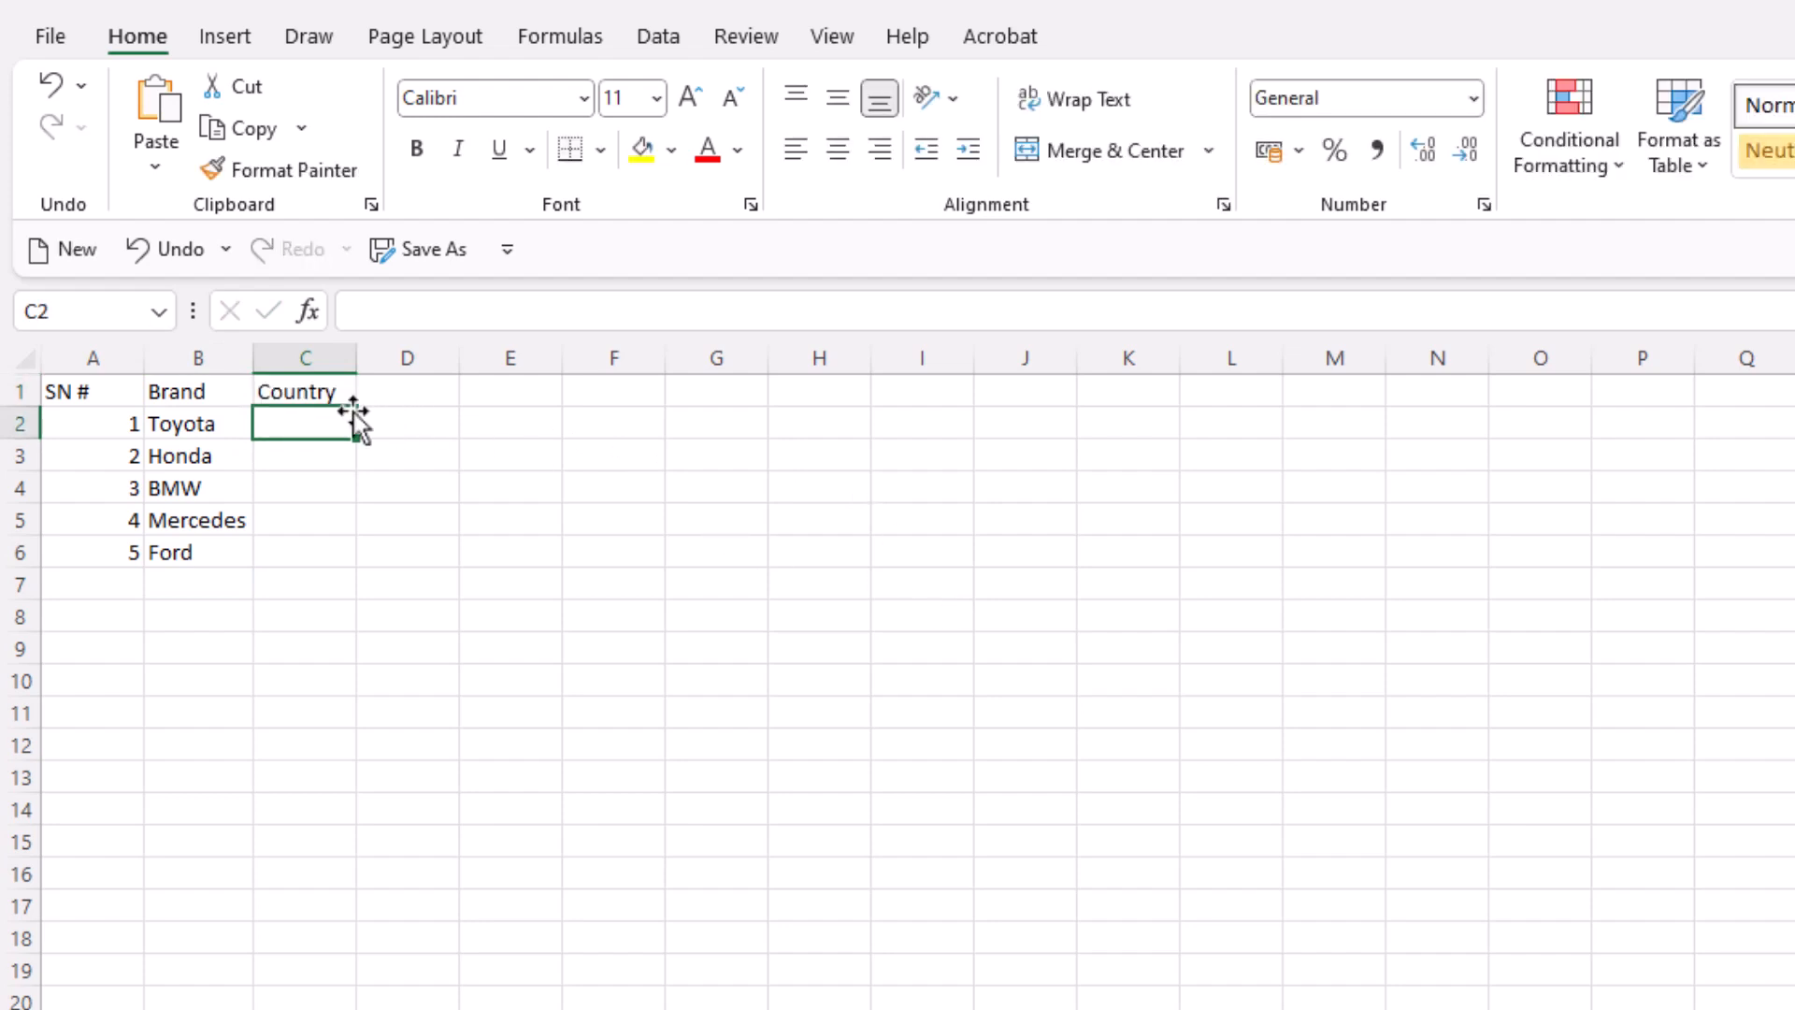
Step: Enter Japan into all cells of C2:C6 at once, and undo that entry
drag(313, 421, 305, 554)
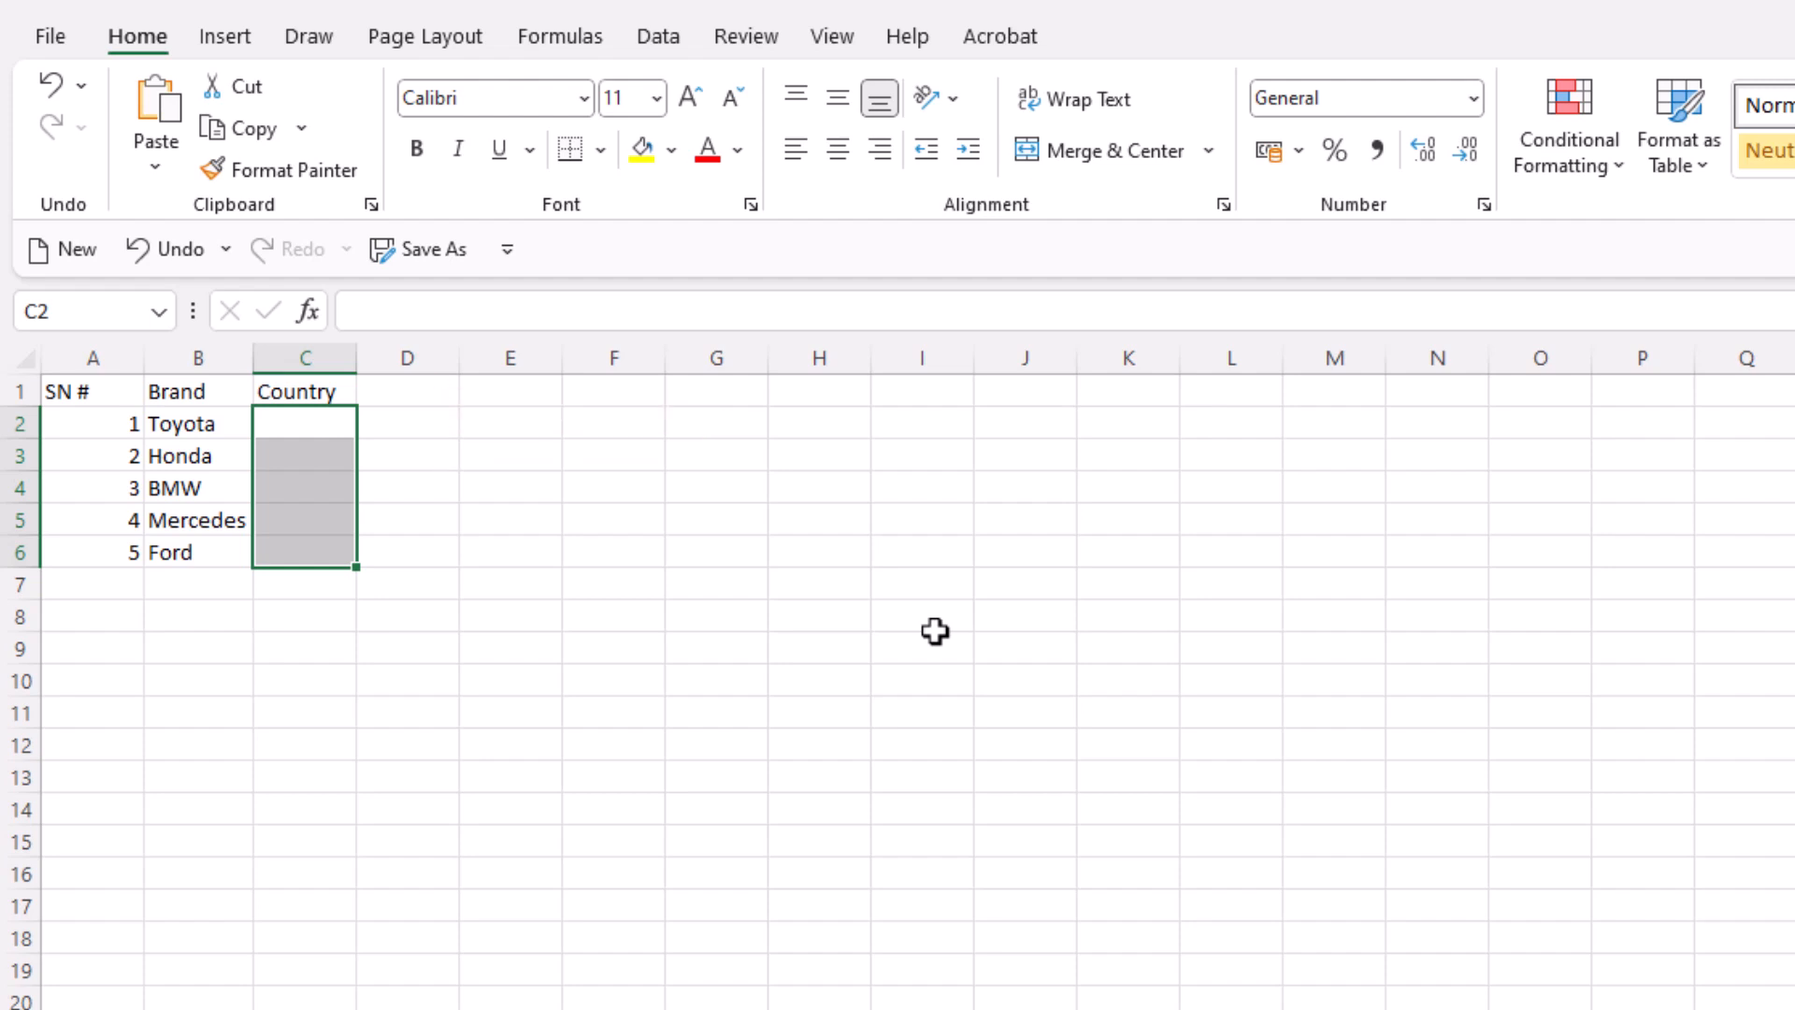
text(Japan)
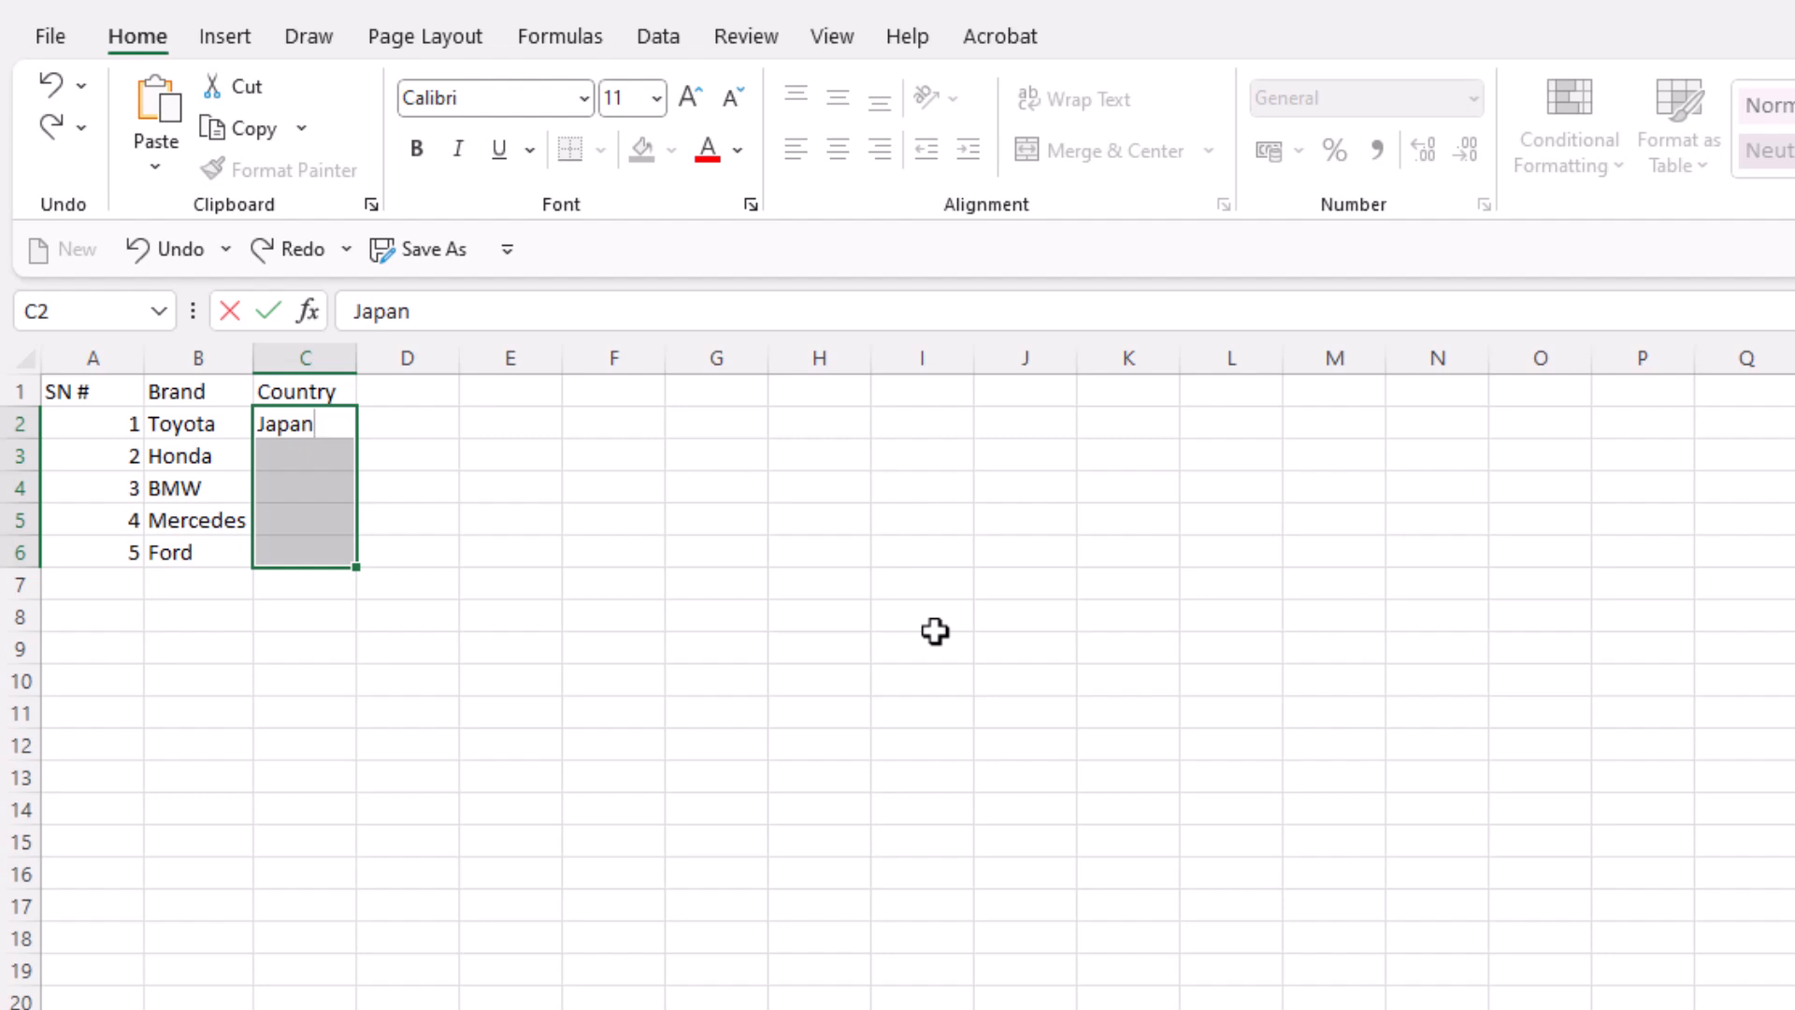
key(ctrl)
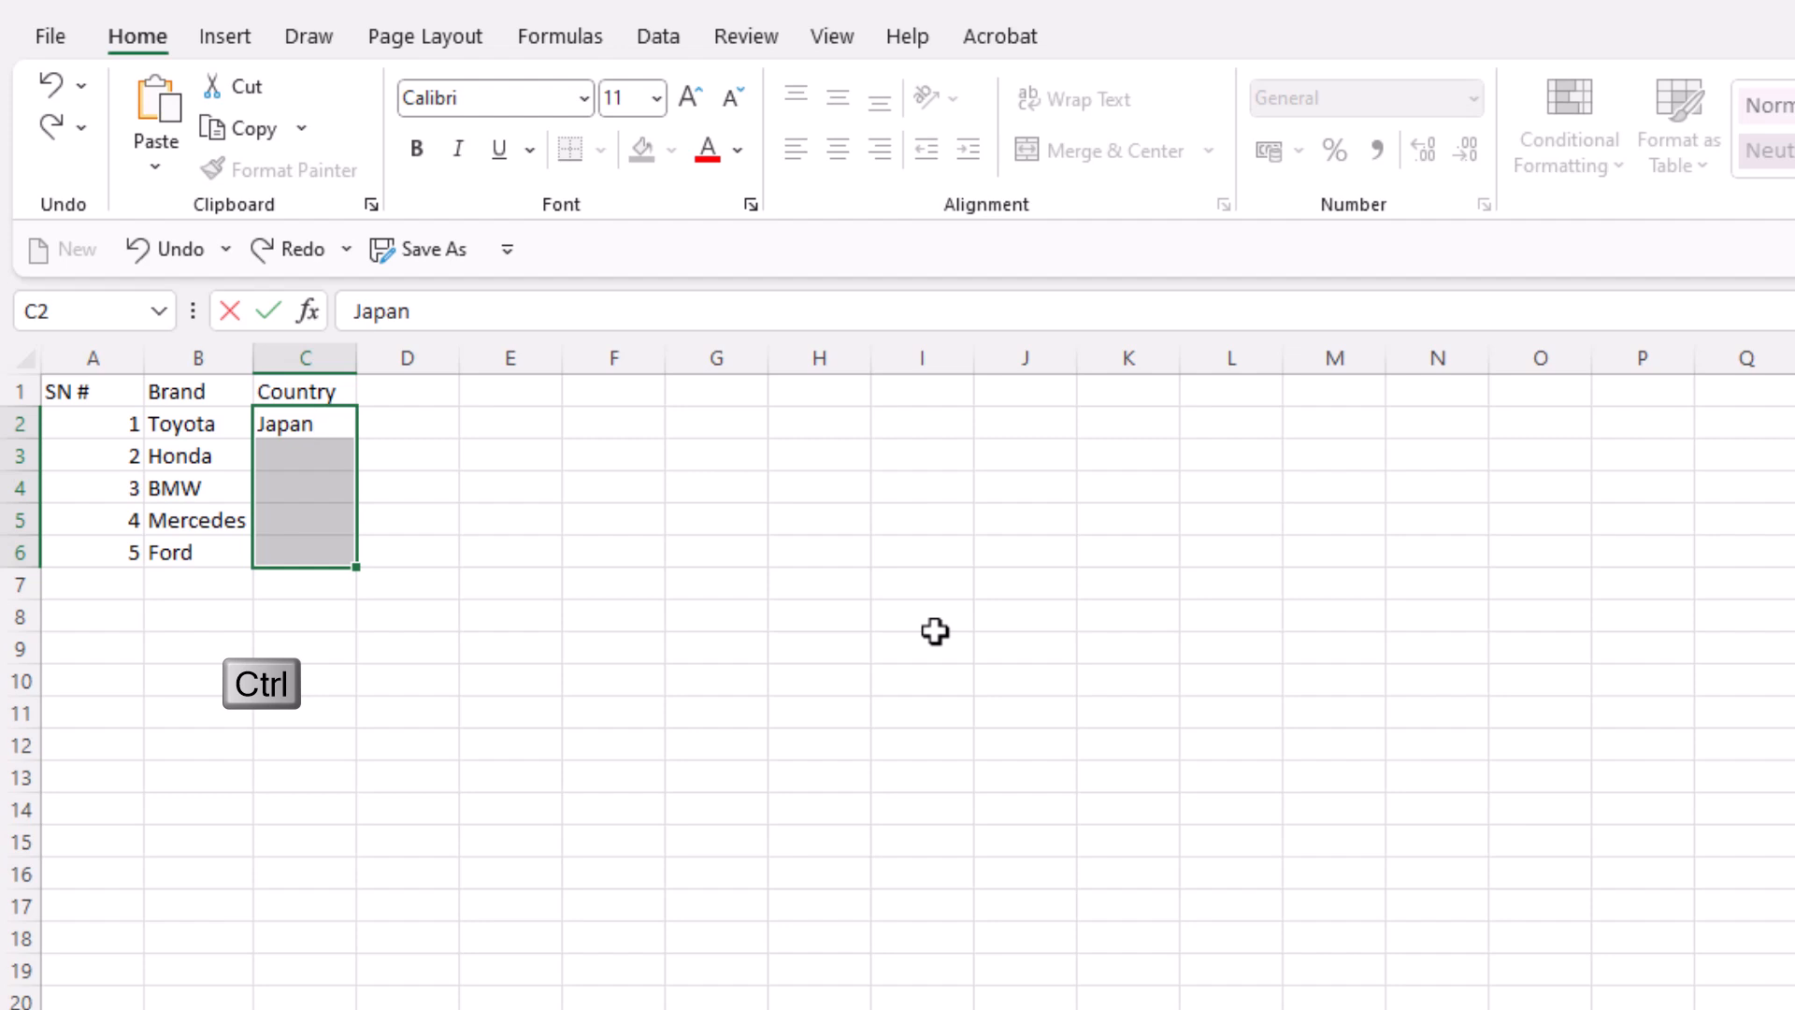
key(ctrl+Return)
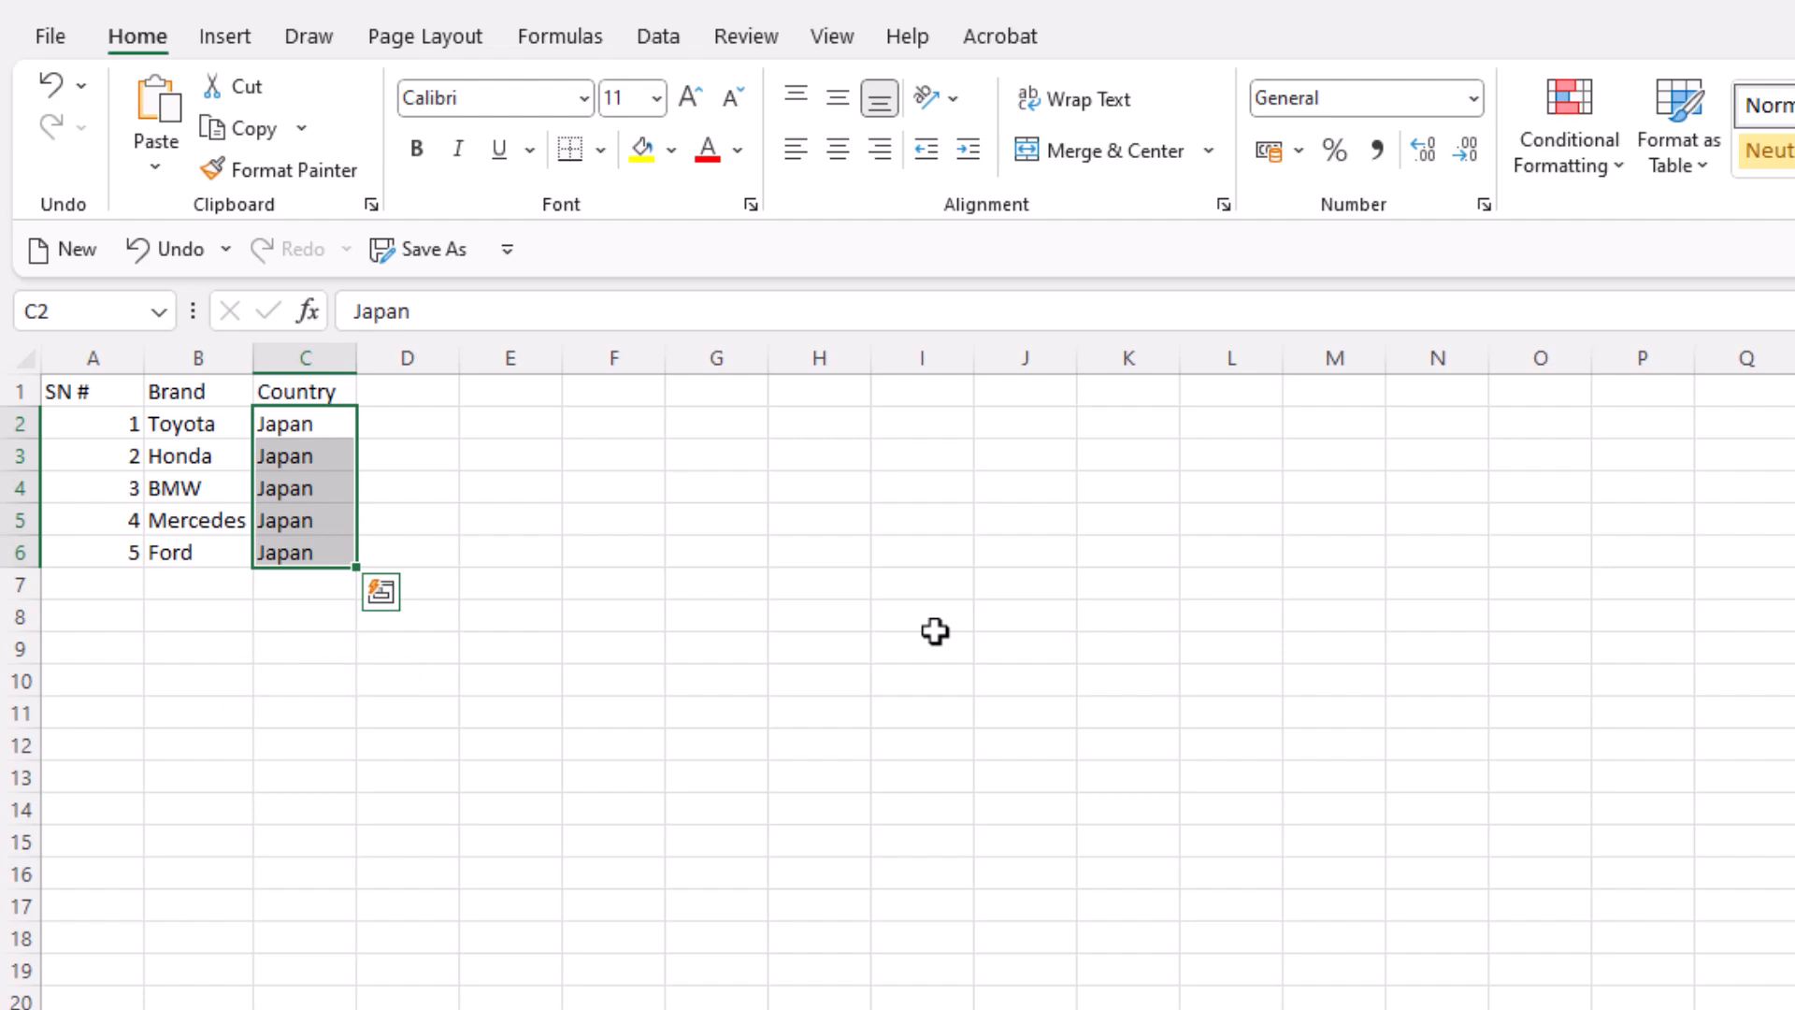
key(ctrl+z)
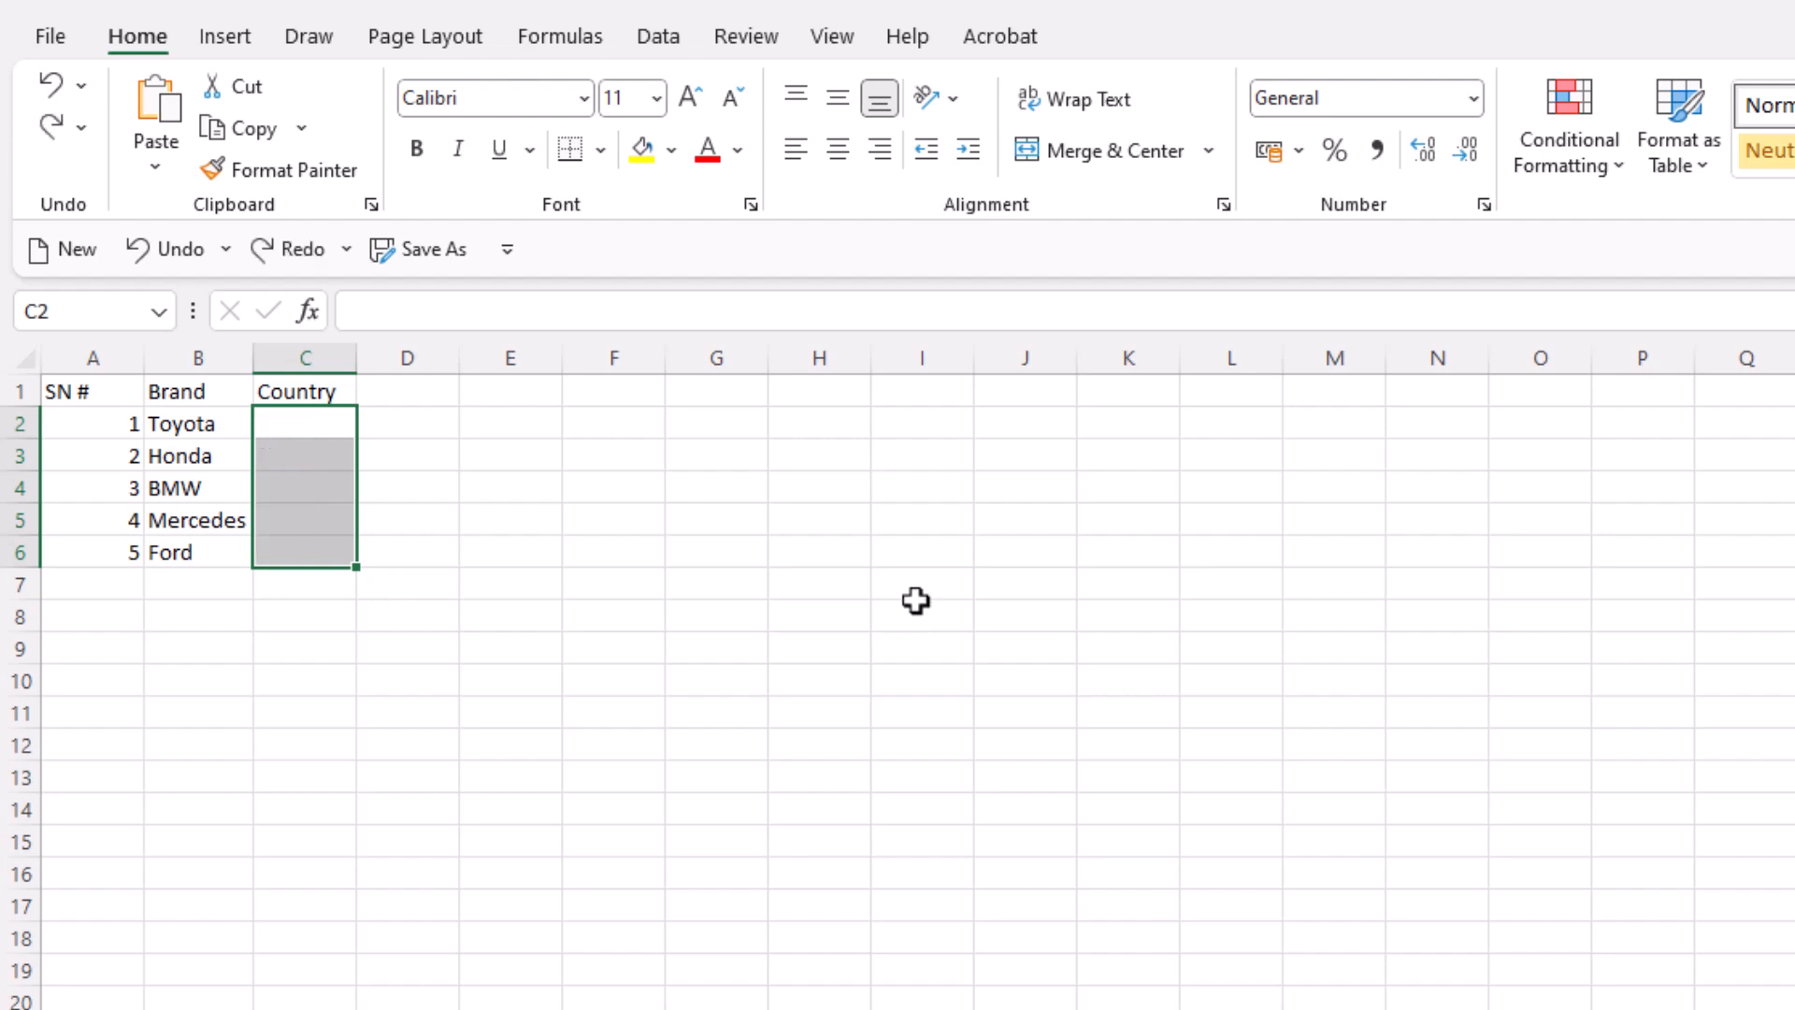
Step: Enter Japan in cell C2 and fill it down through C6
click(321, 427)
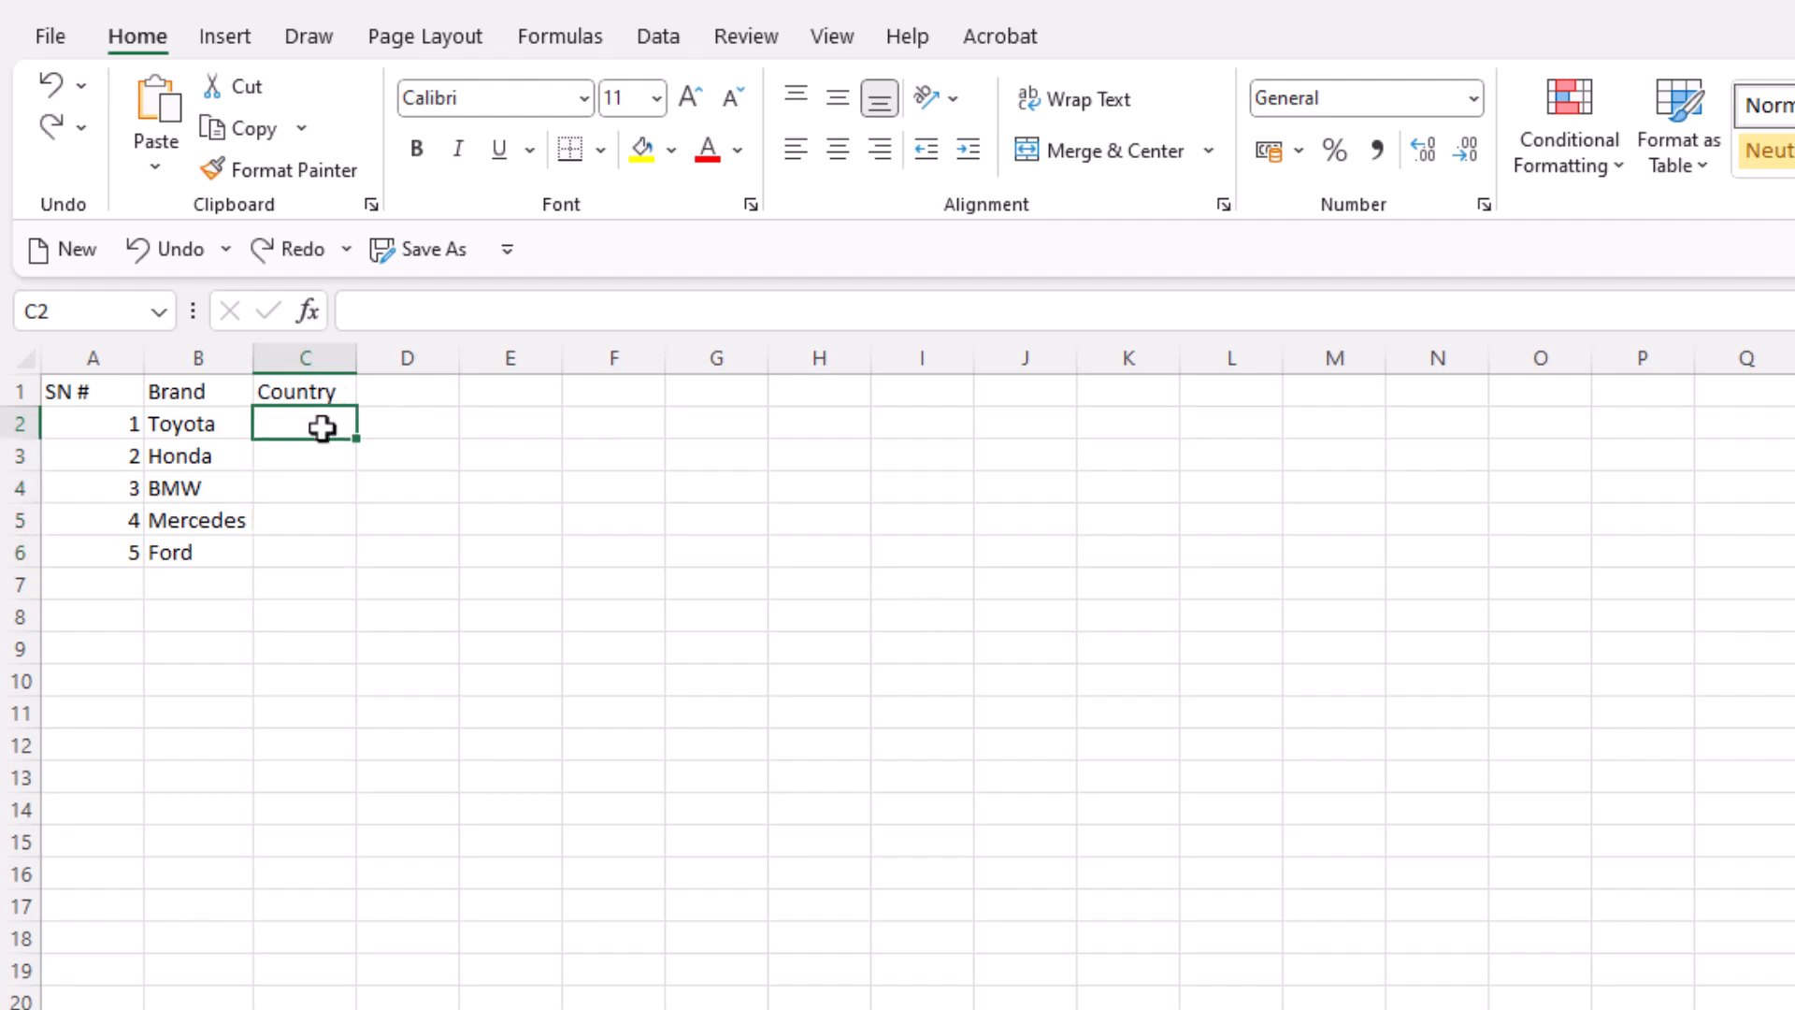
text(Japan)
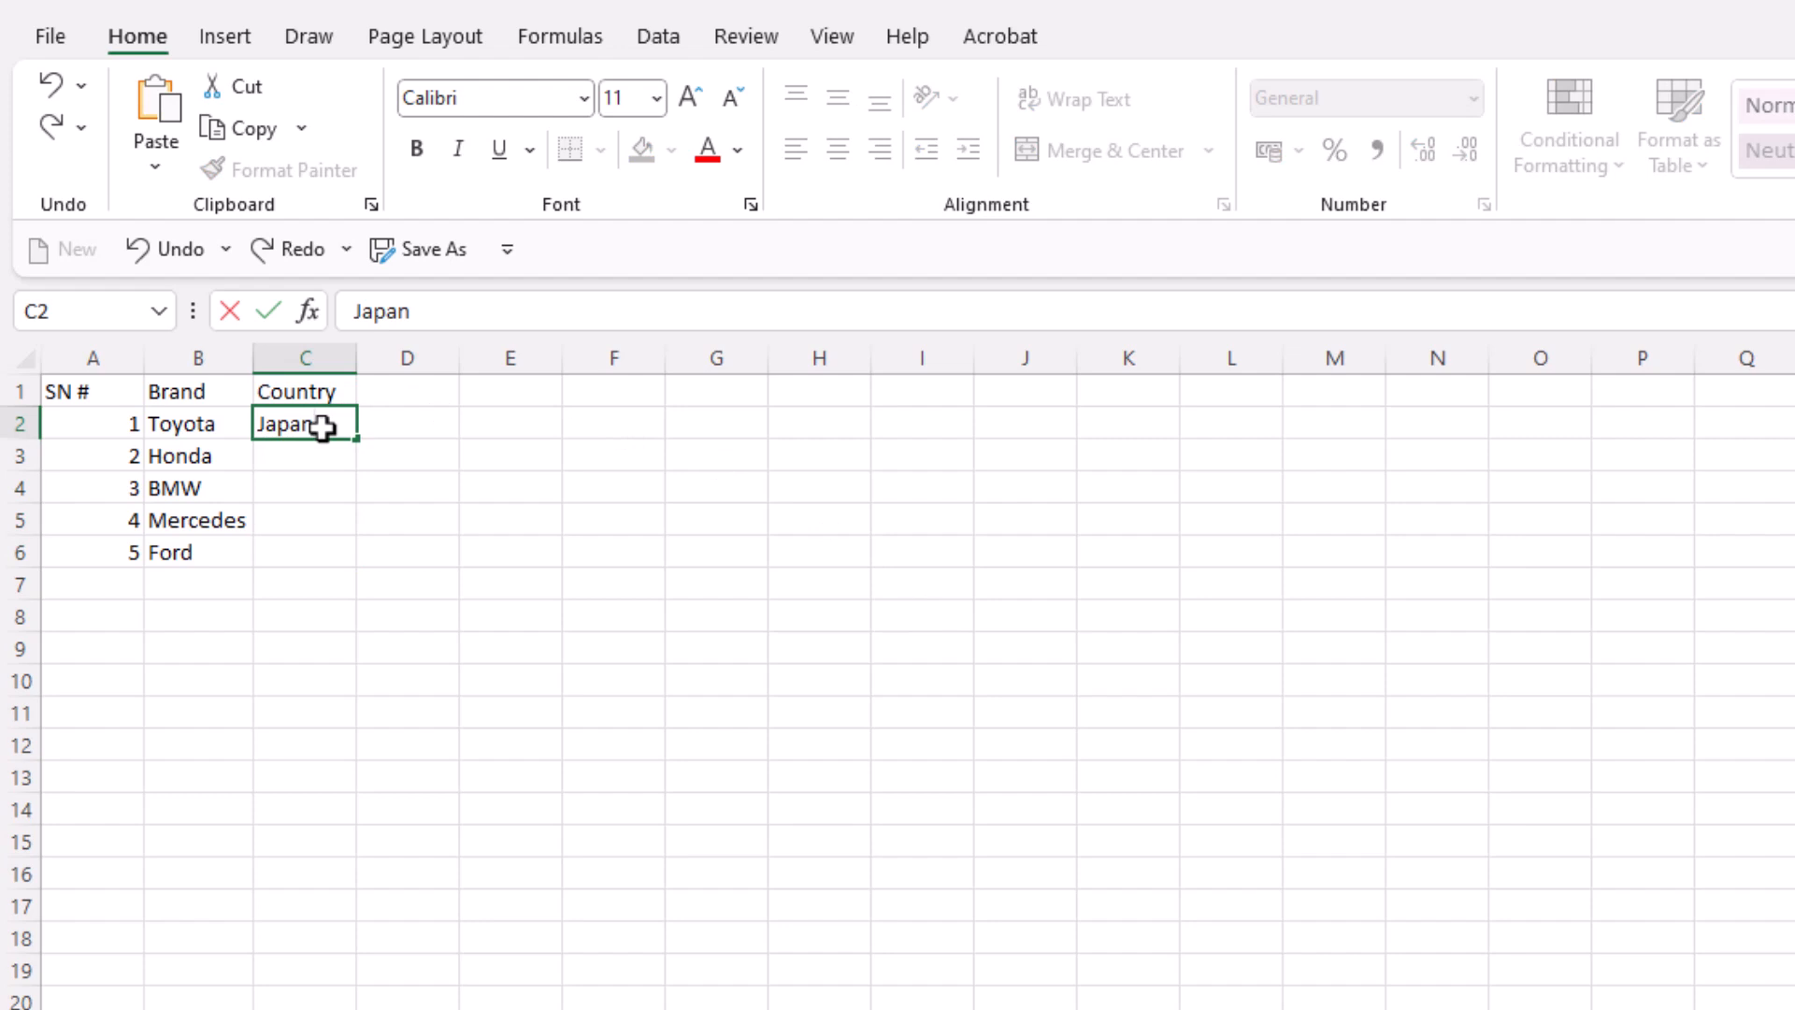
drag(730, 622, 653, 642)
drag(328, 425, 303, 553)
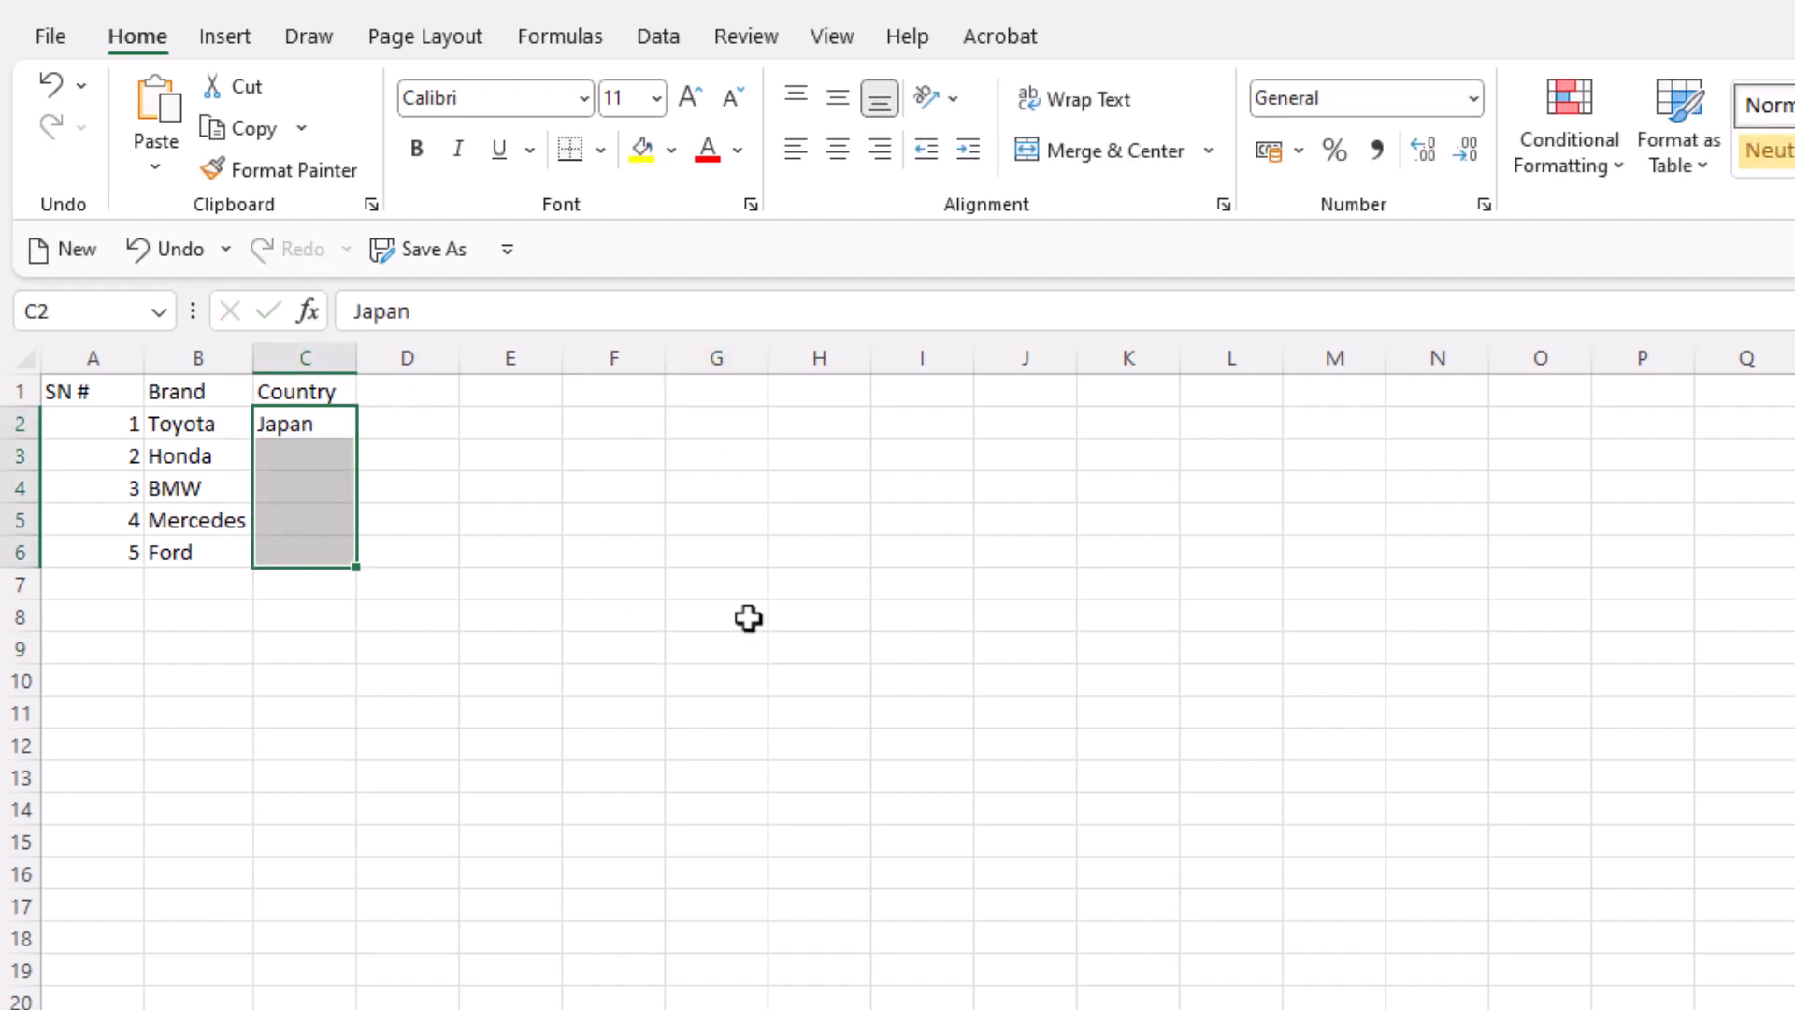
key(ctrl+d)
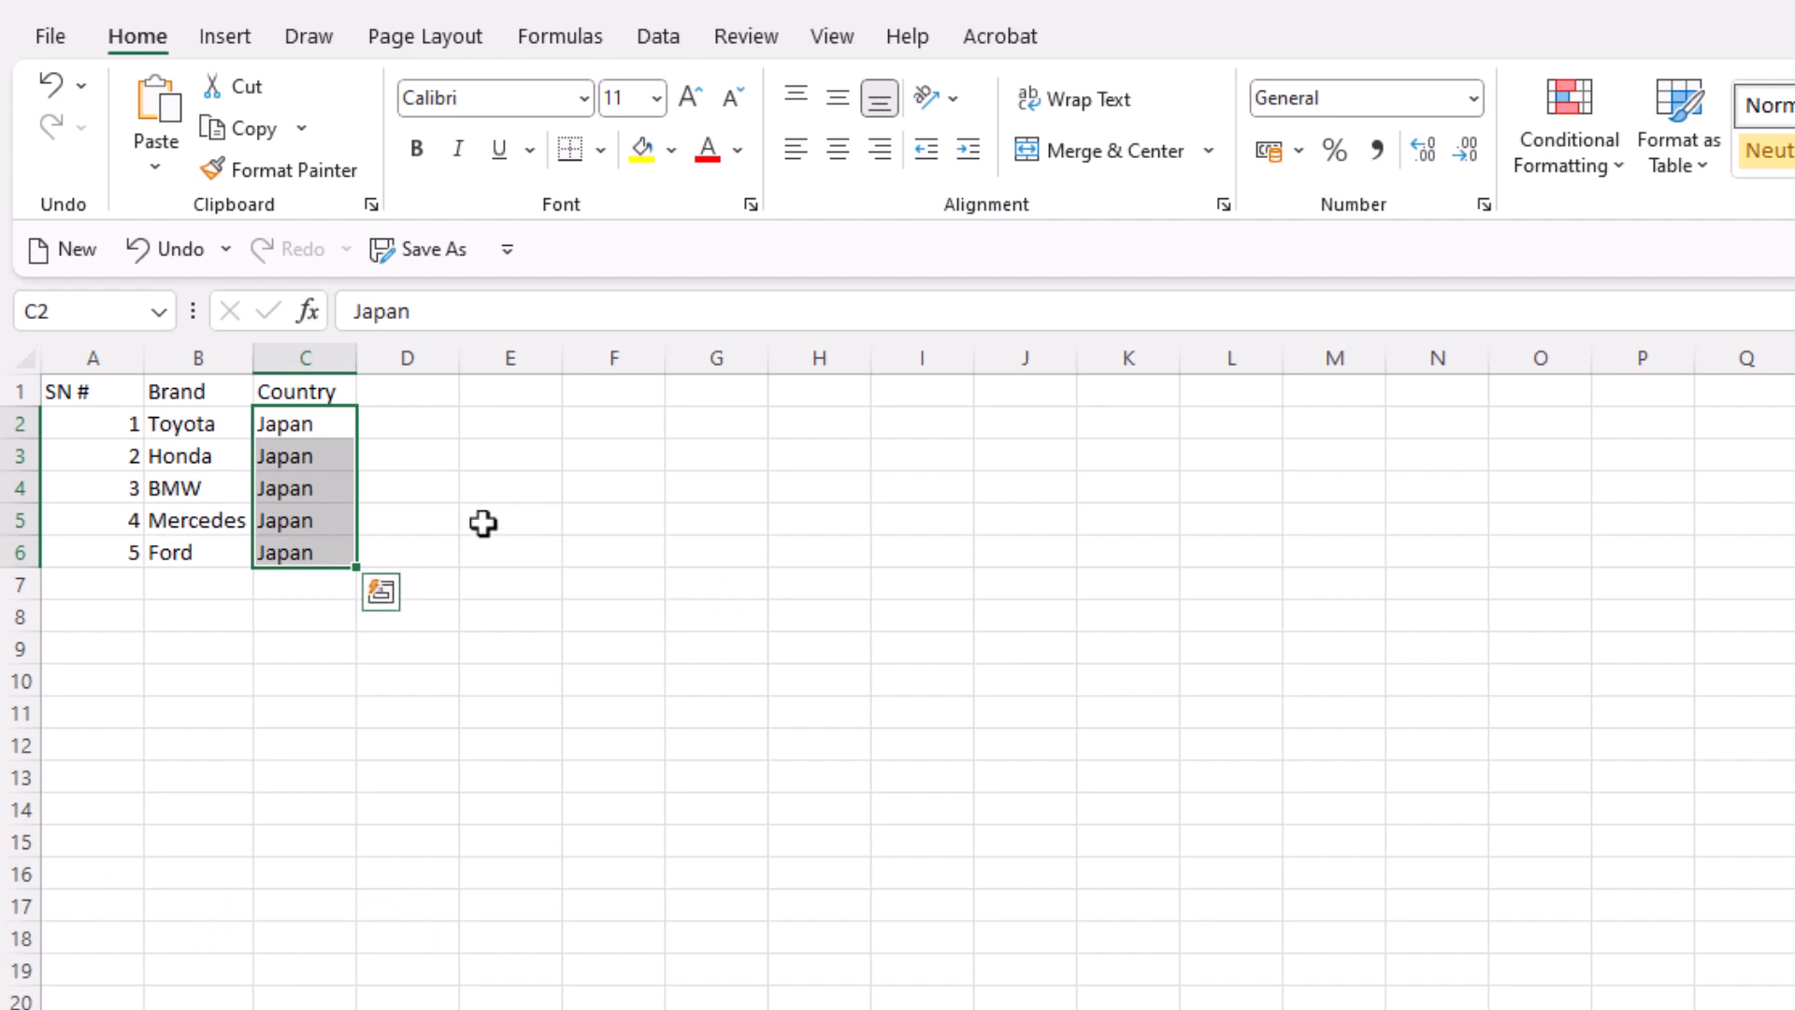
Step: Change the country for BMW in cell C4 to Germany
click(316, 493)
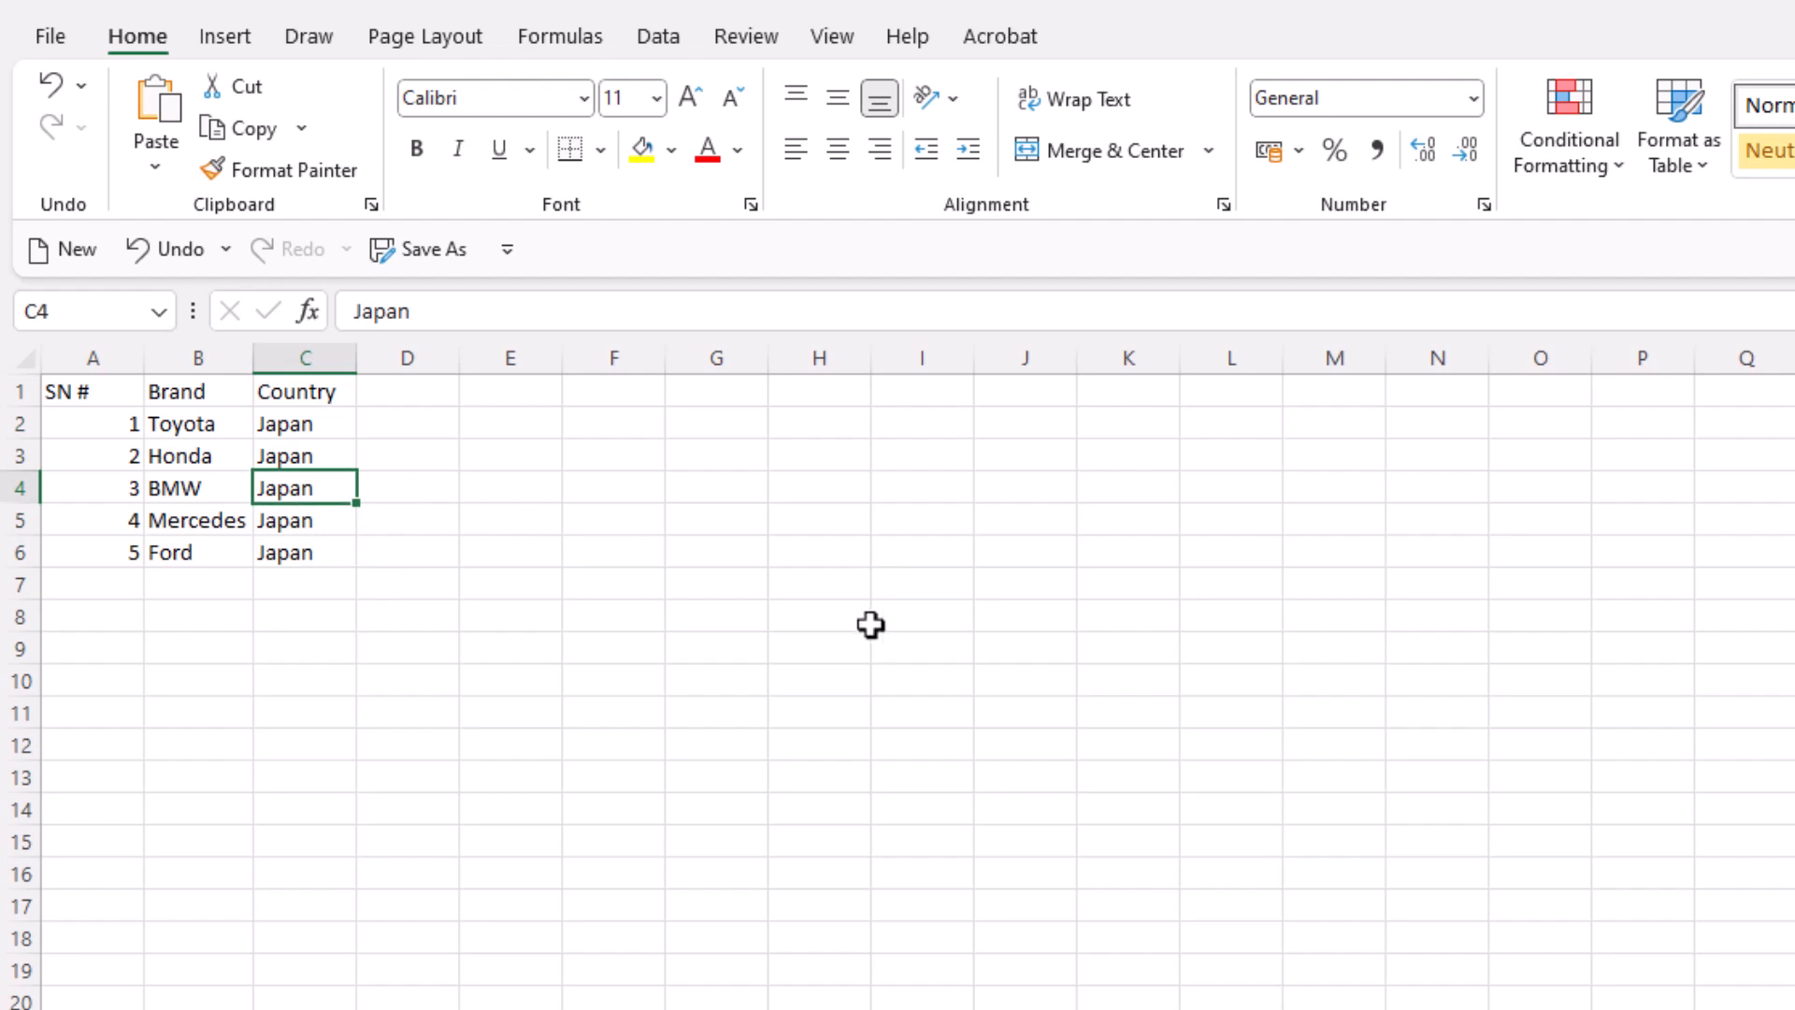
text(Germany)
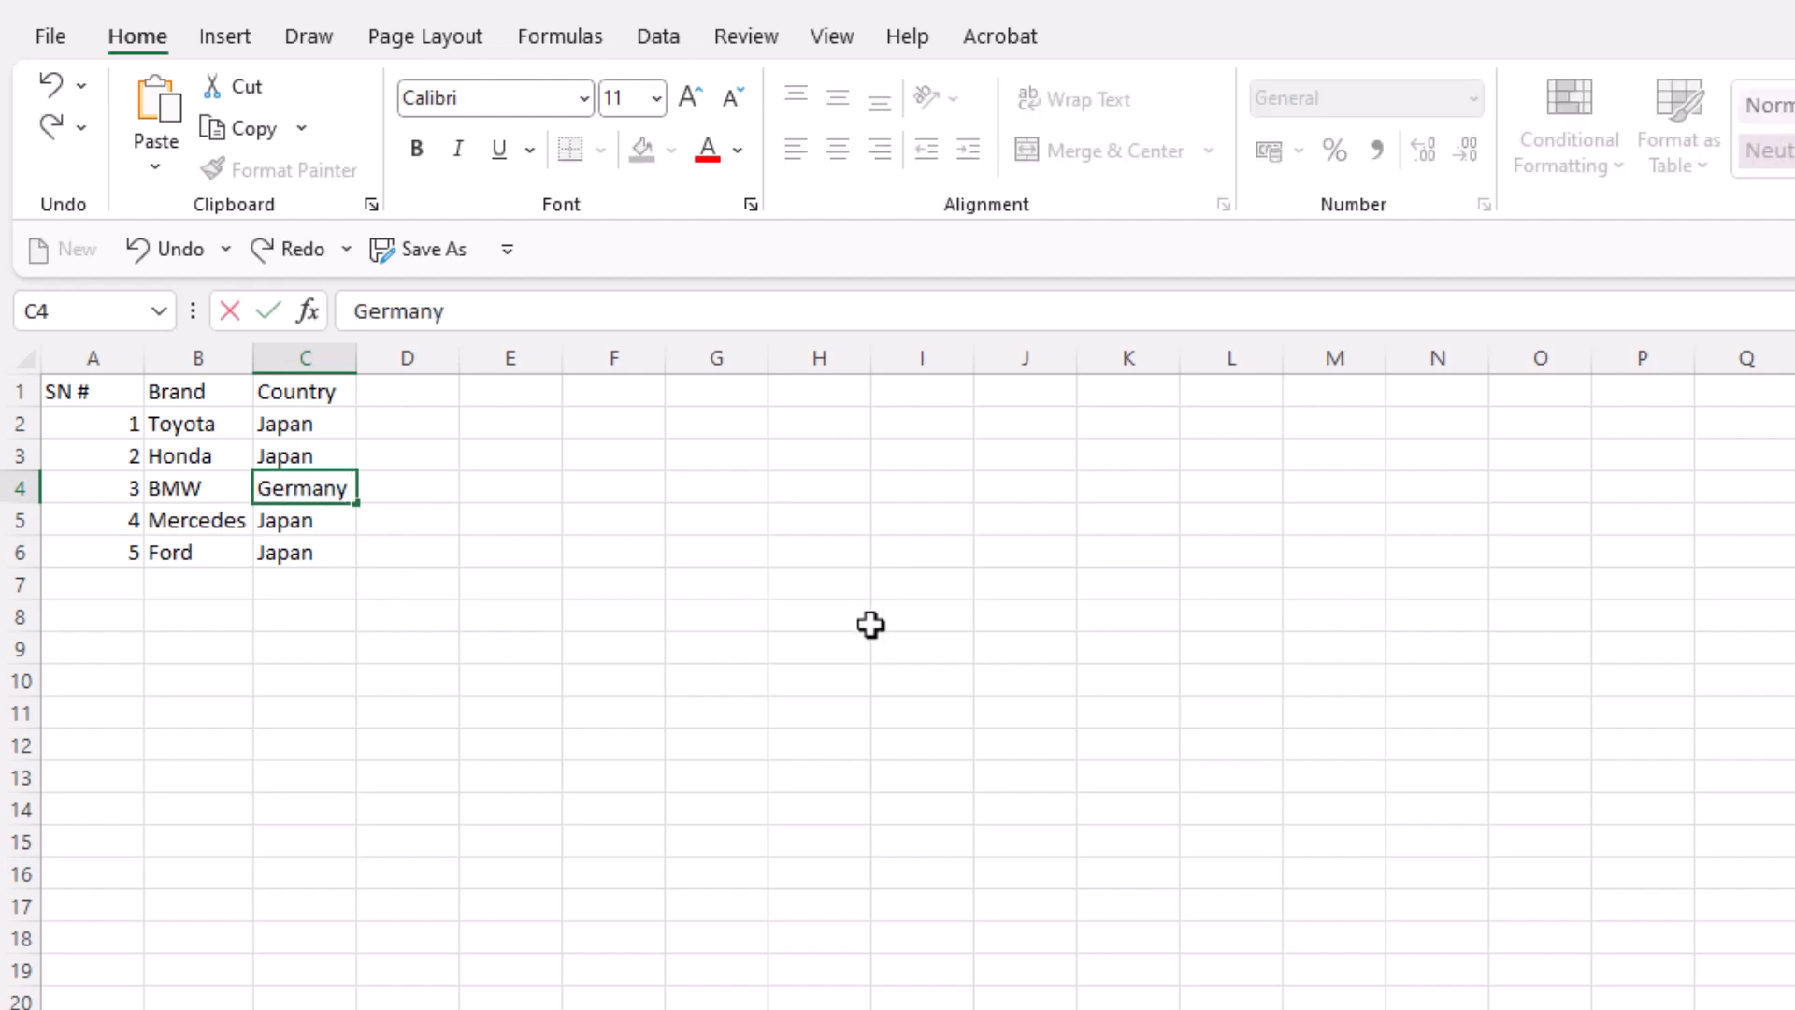
key(Return)
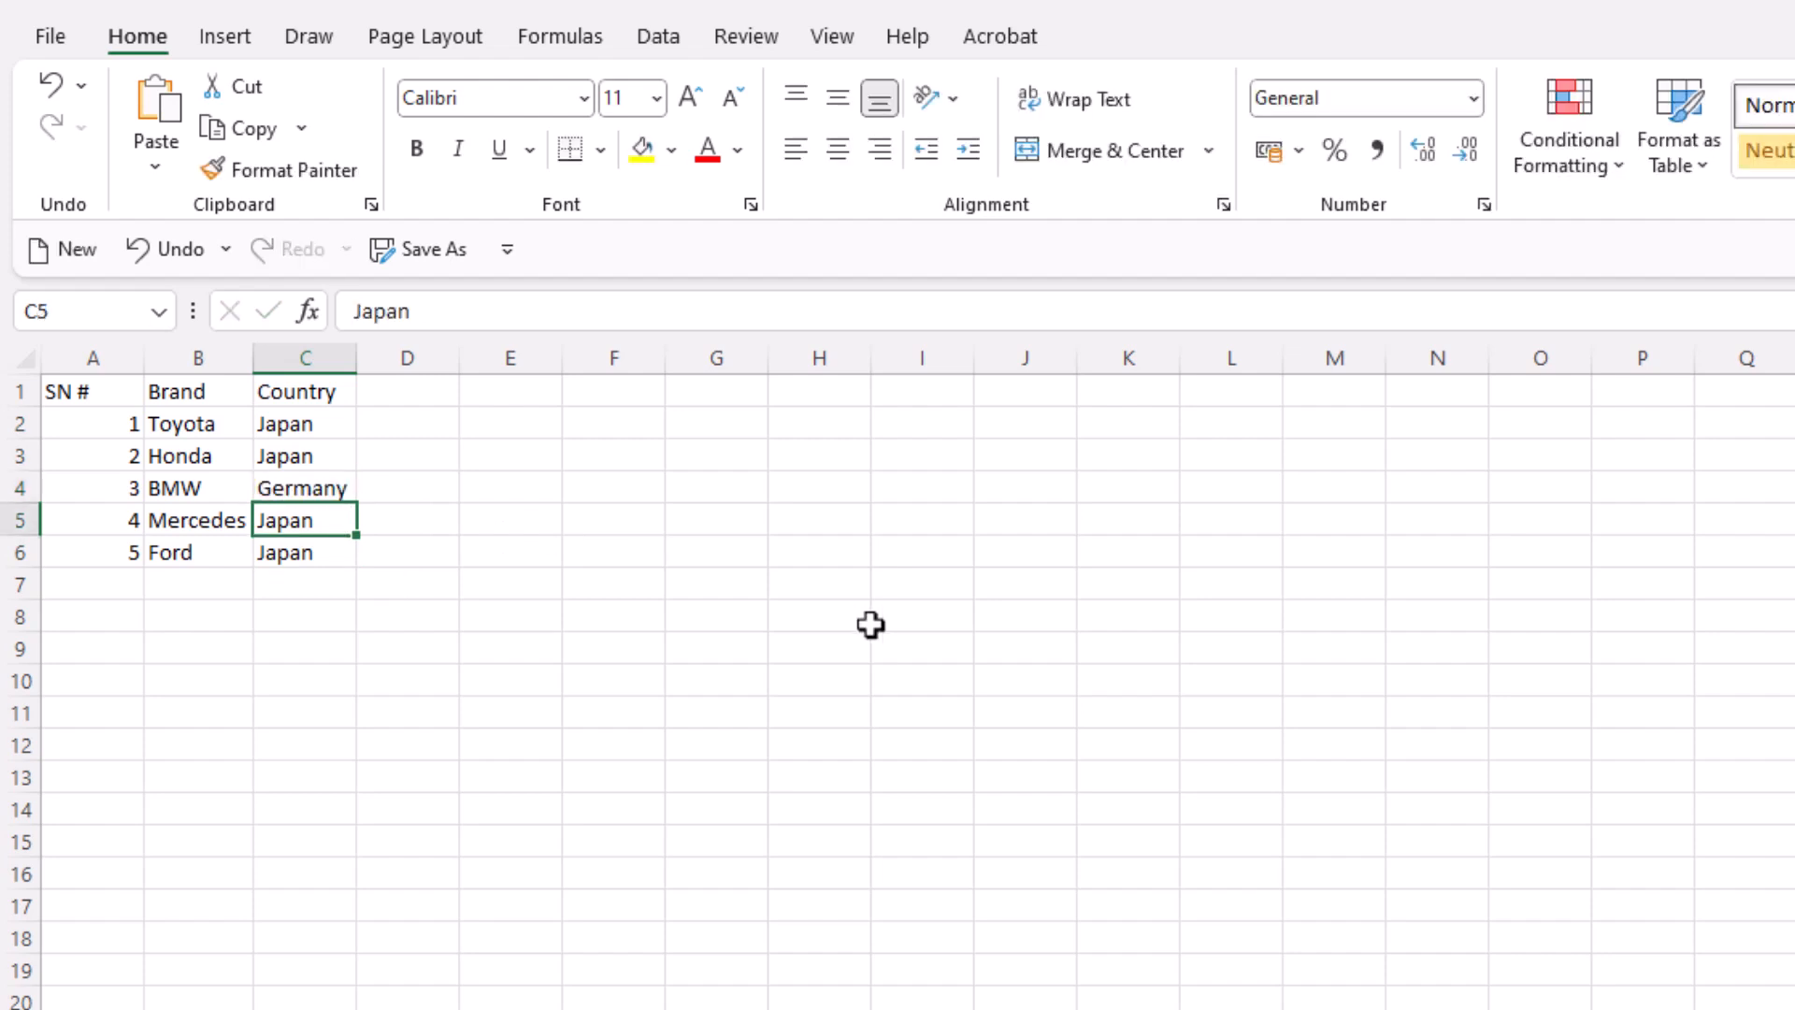
Step: Copy Germany from cell C4 and paste it into C5 for Mercedes
click(334, 489)
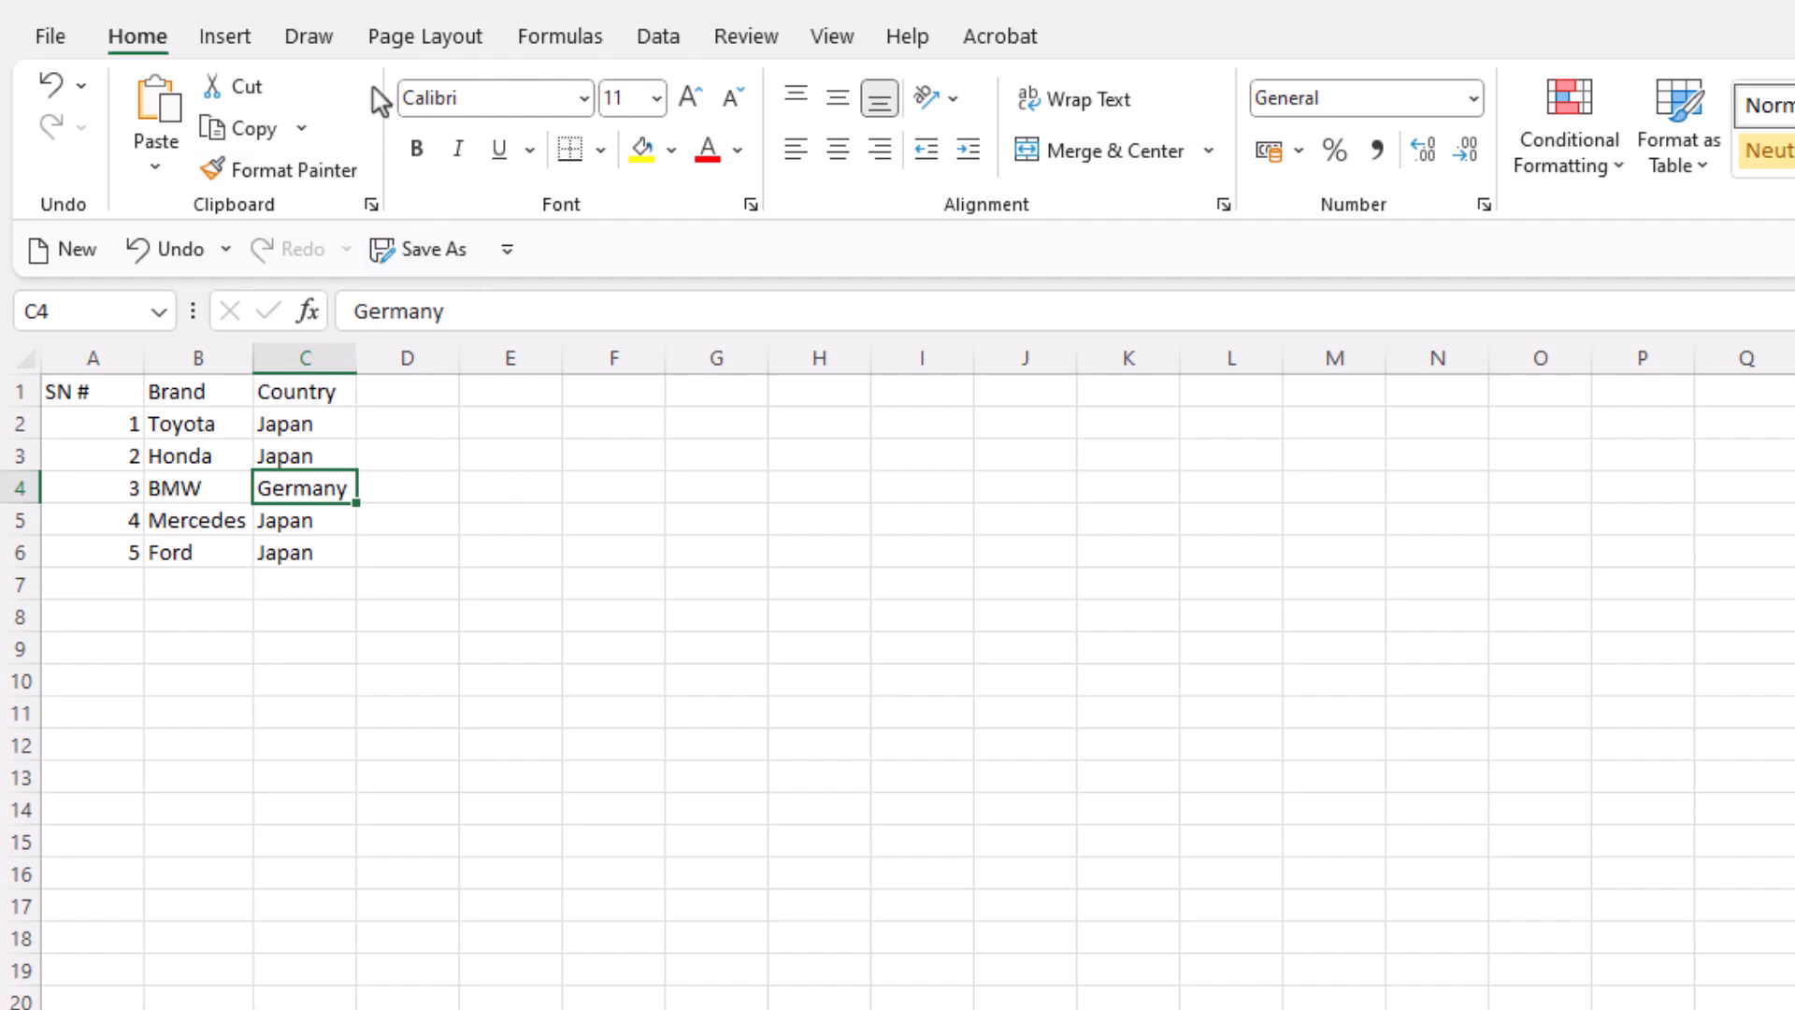
click(254, 129)
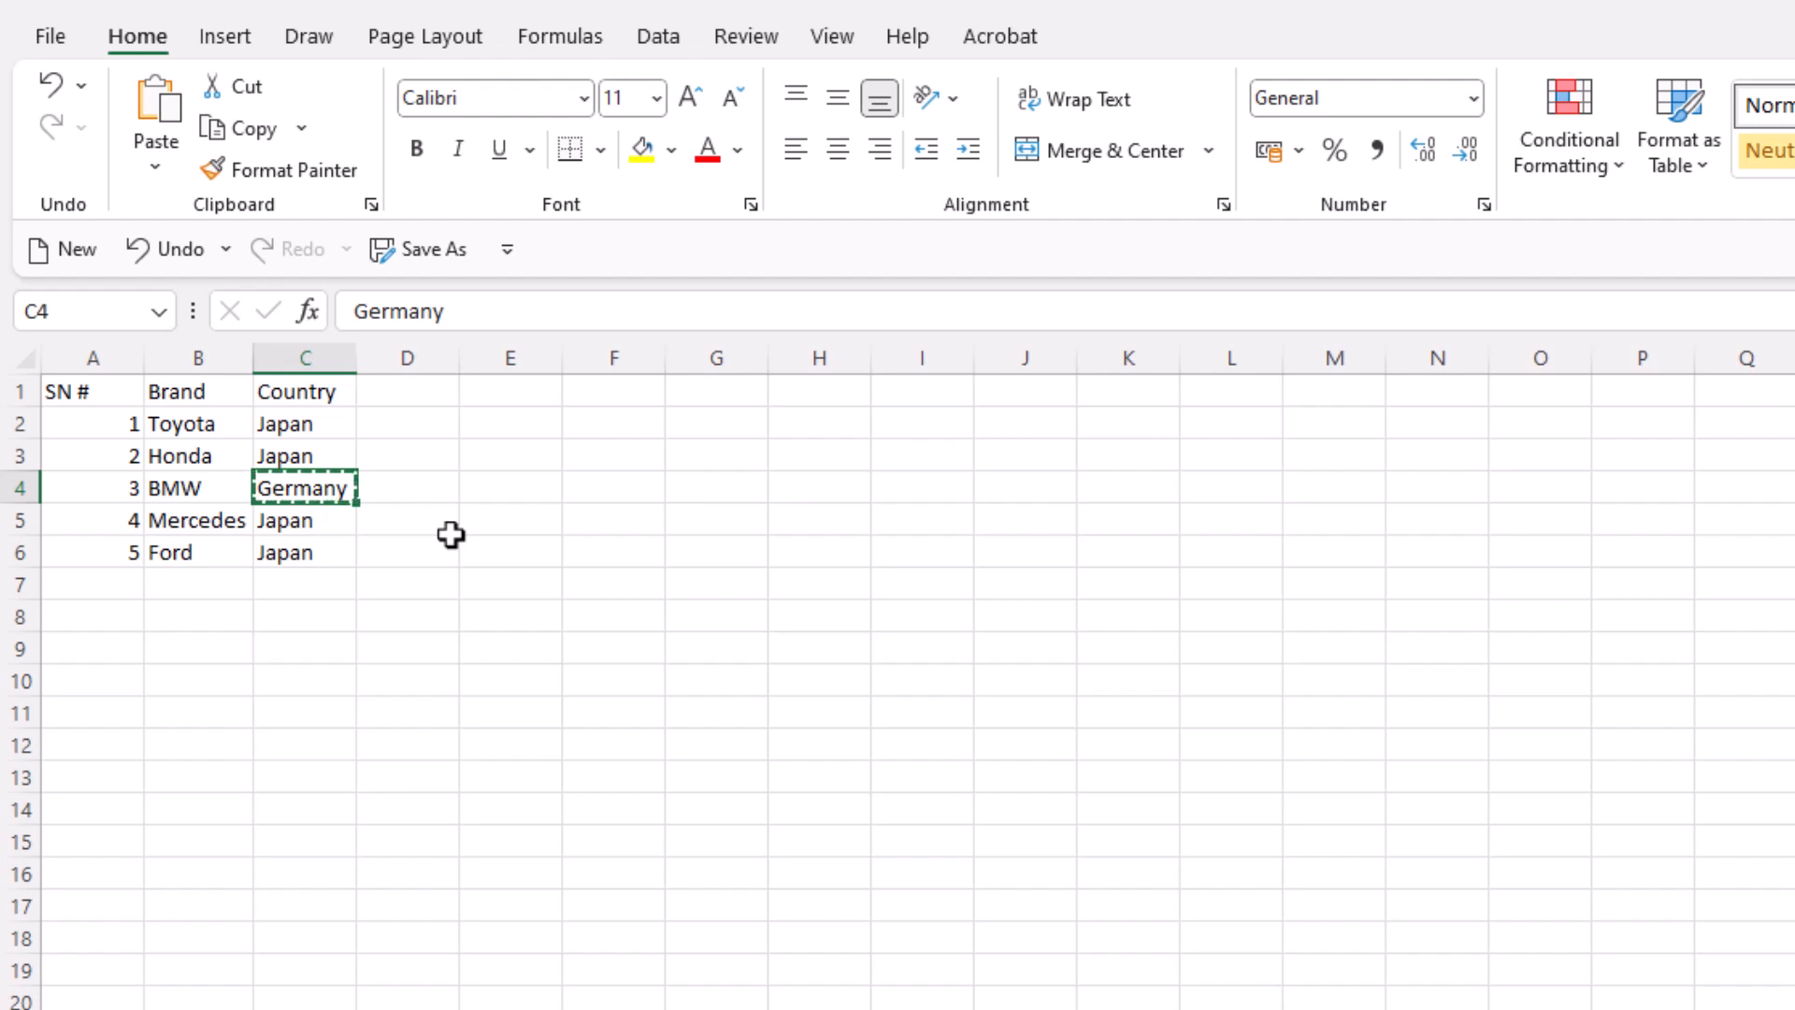
click(310, 521)
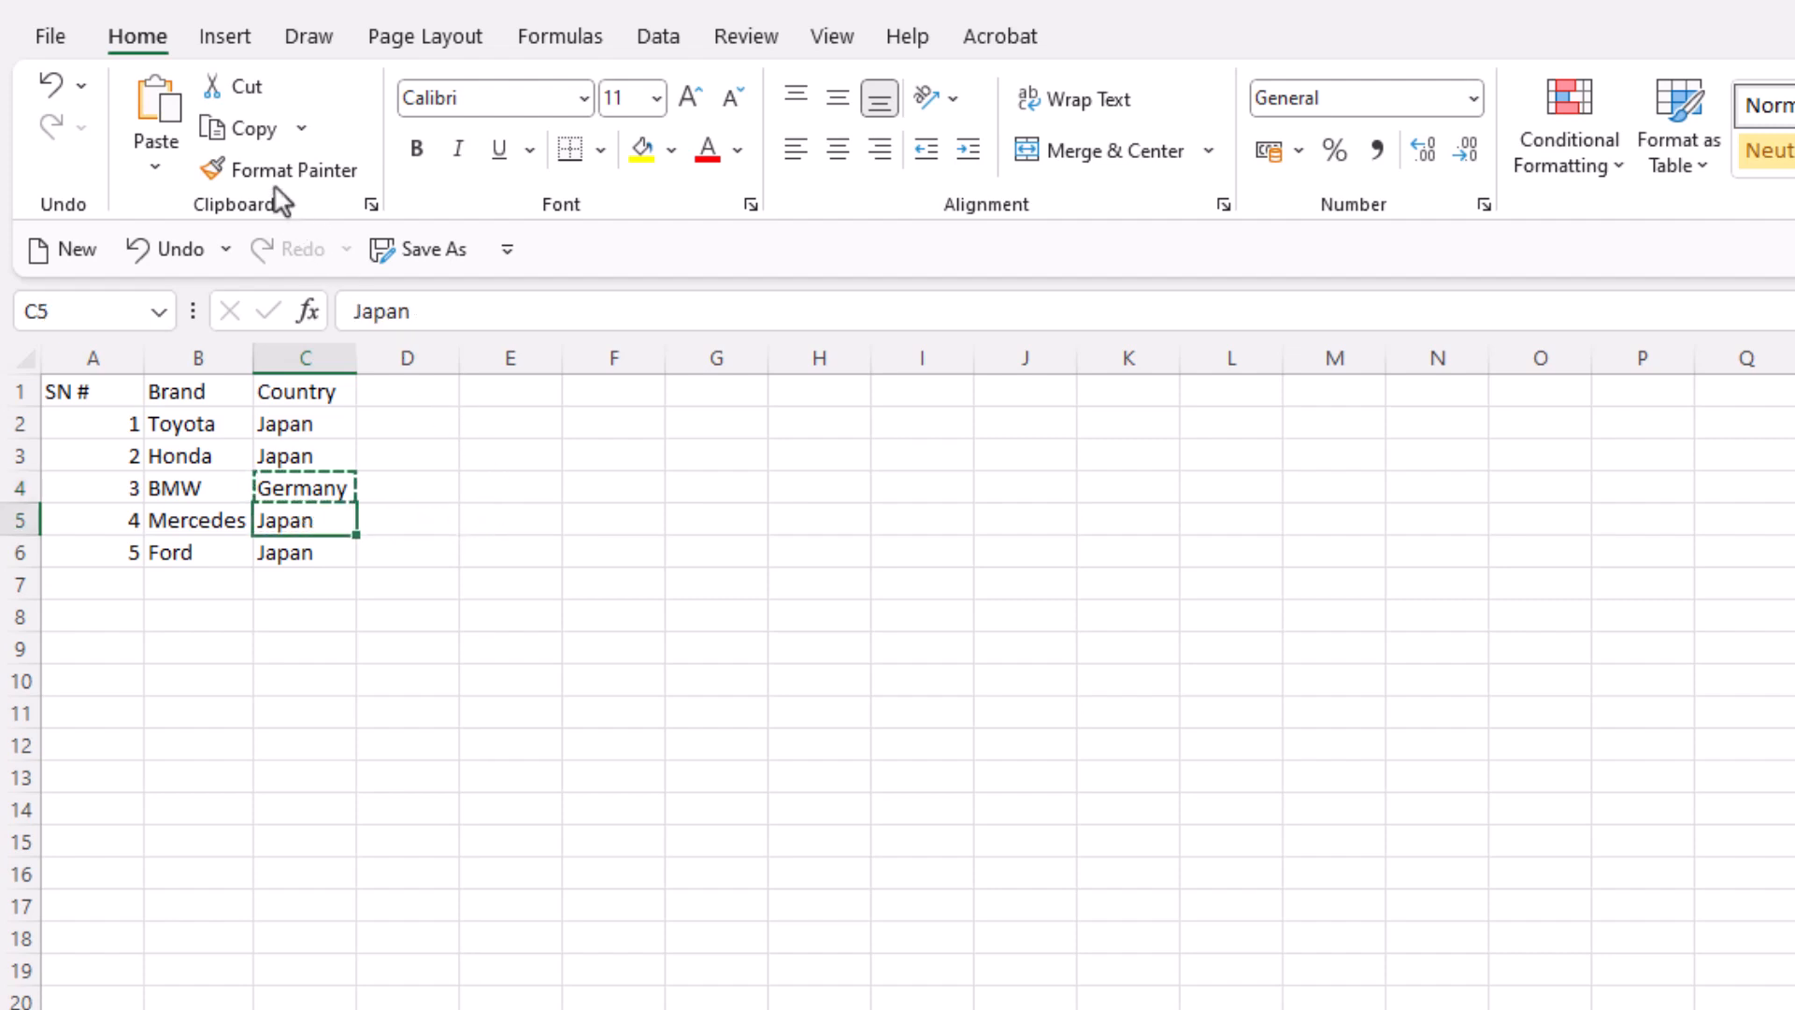
click(171, 112)
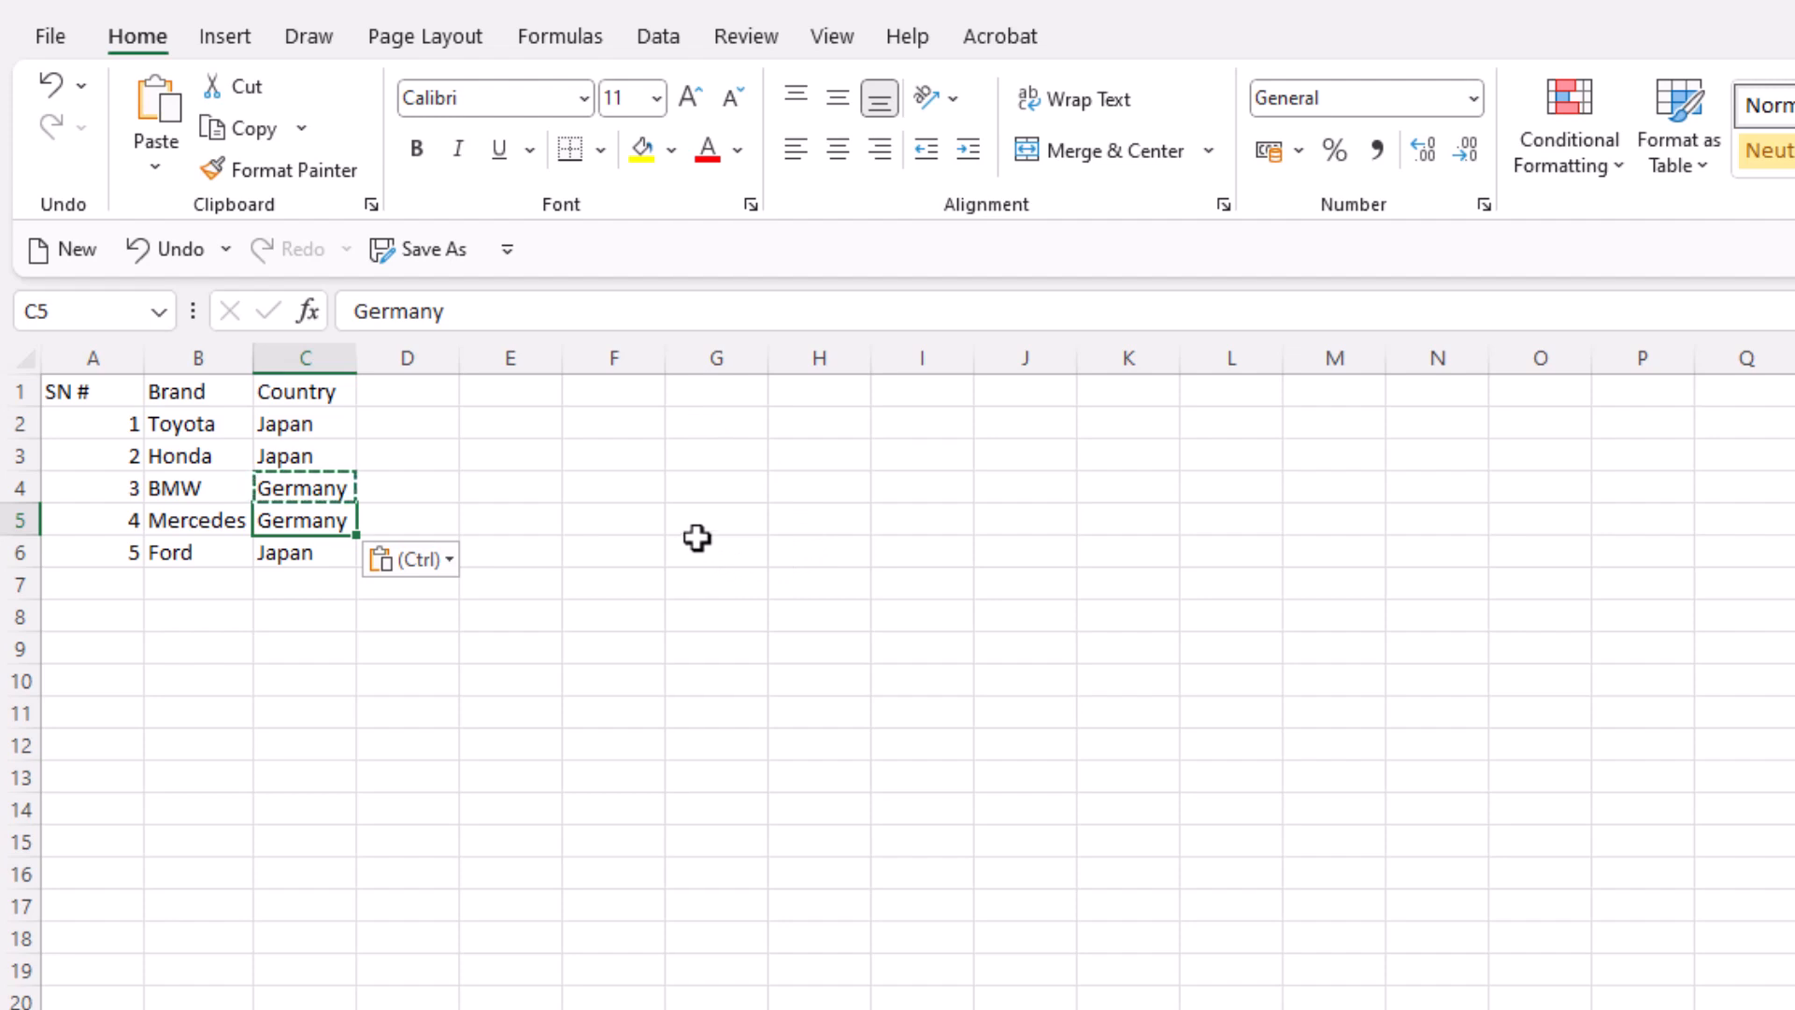
Step: Paste the copied Germany entry into cells F5 and I5
click(595, 515)
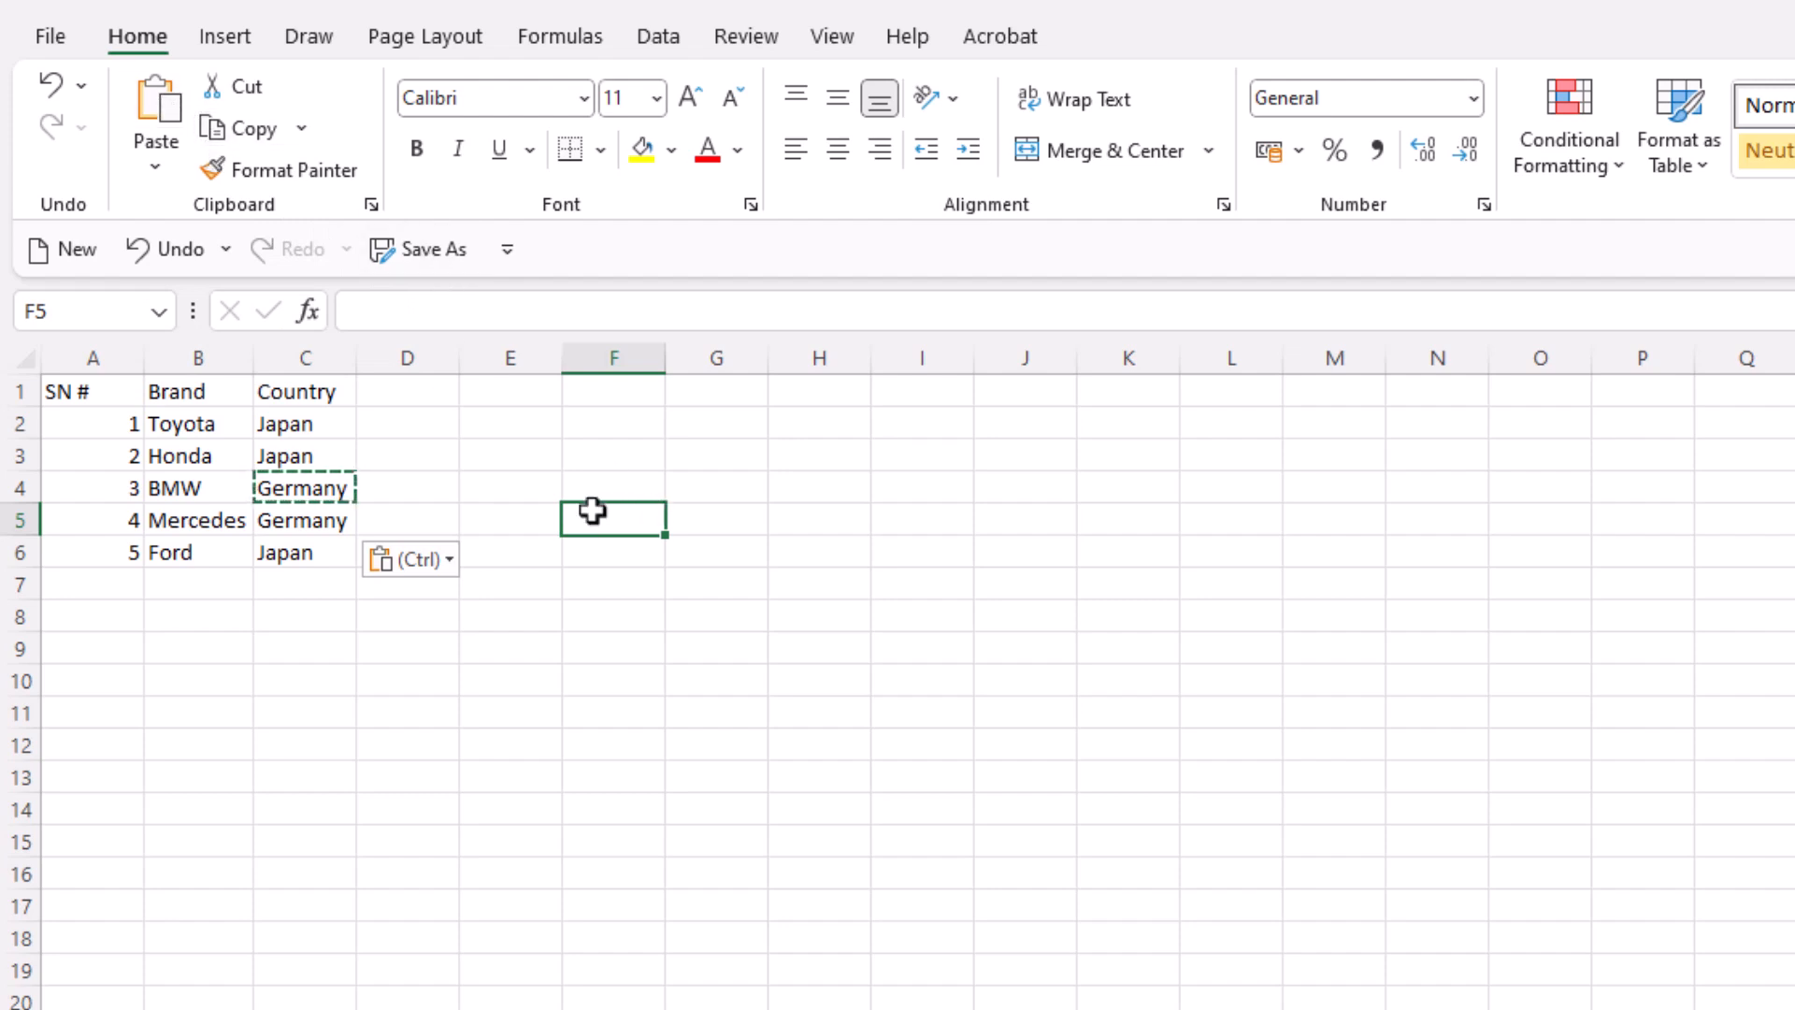
click(881, 518)
click(156, 106)
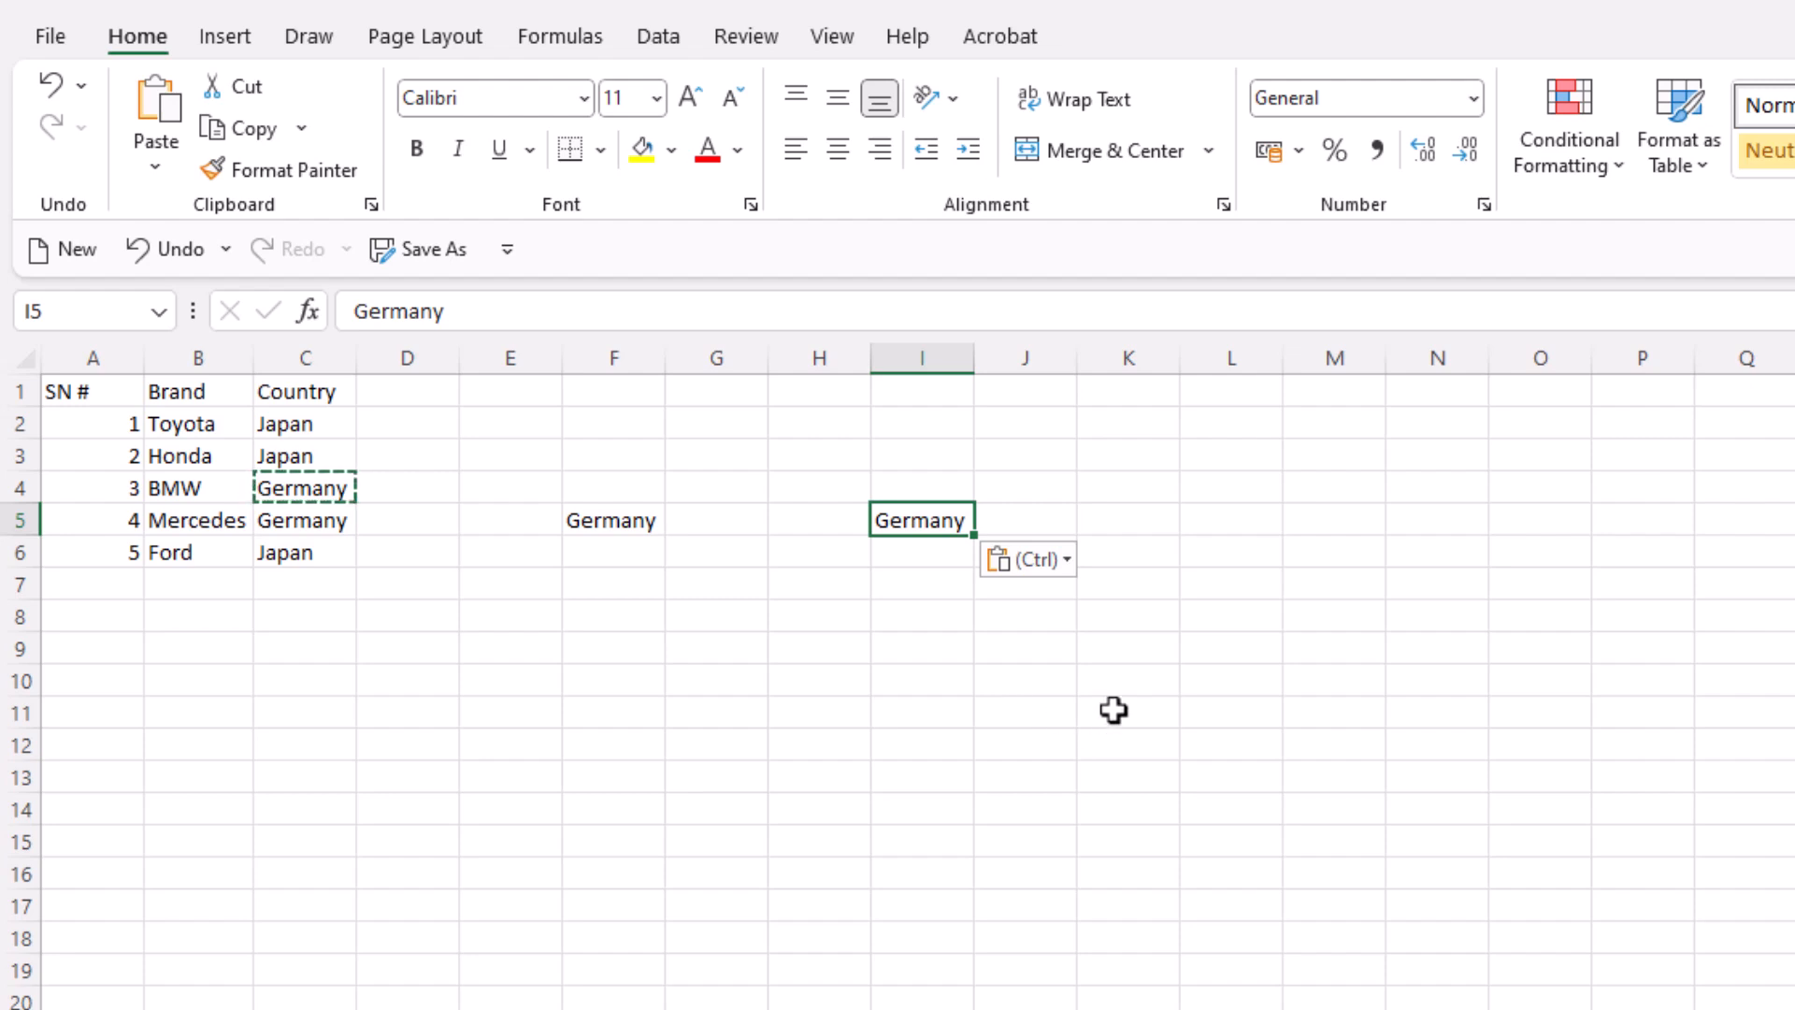
Step: Undo the pastes in I5, F5 and C5, and cancel the active copy selection
key(ctrl+z)
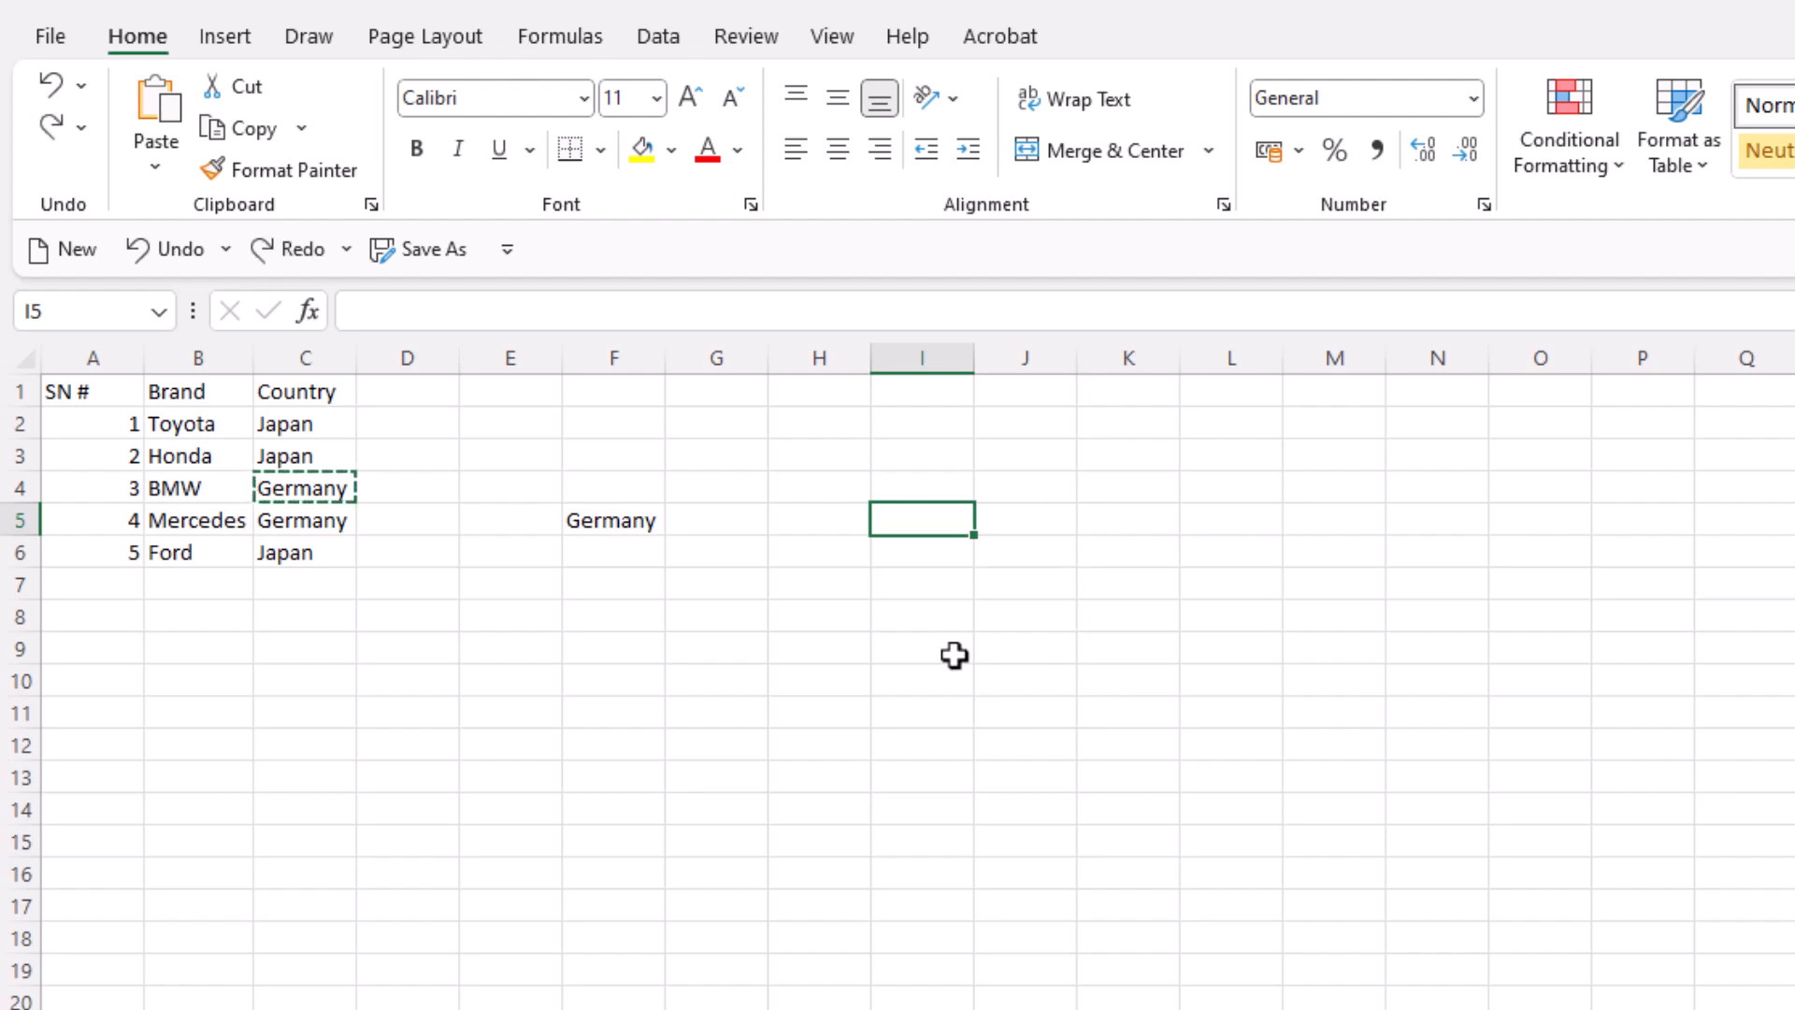
key(ctrl+z)
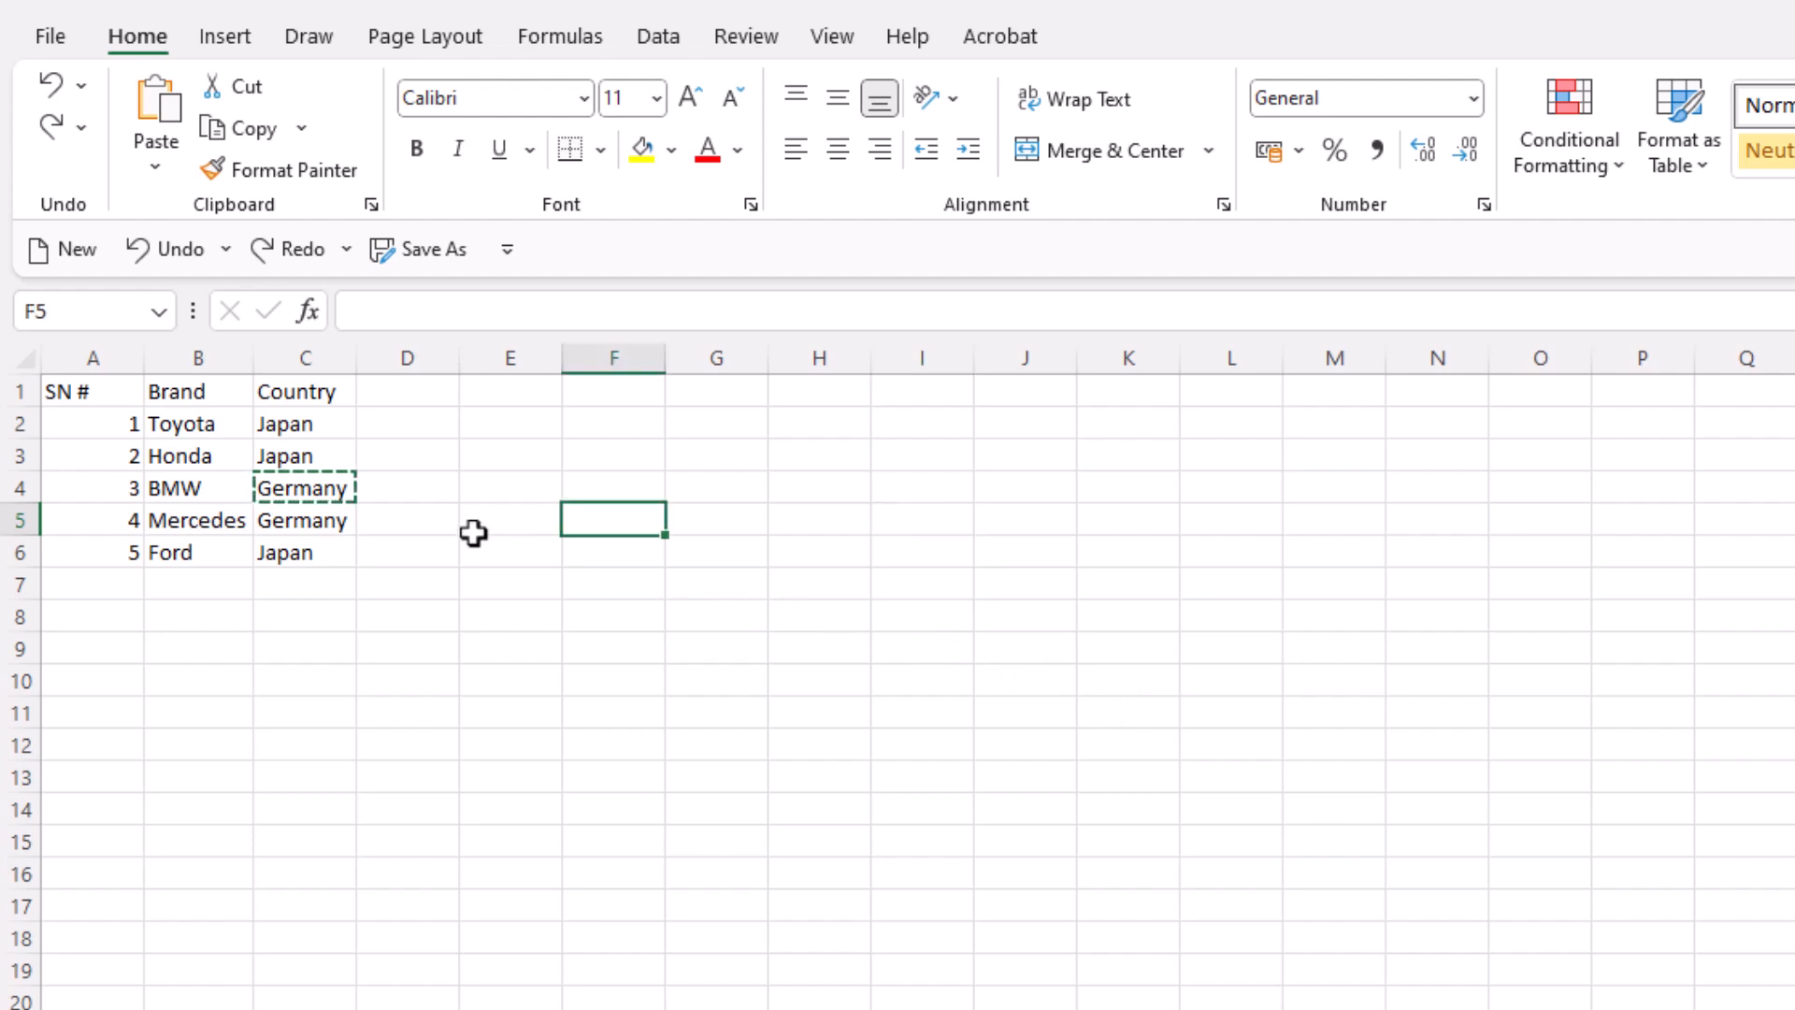
key(ctrl+z)
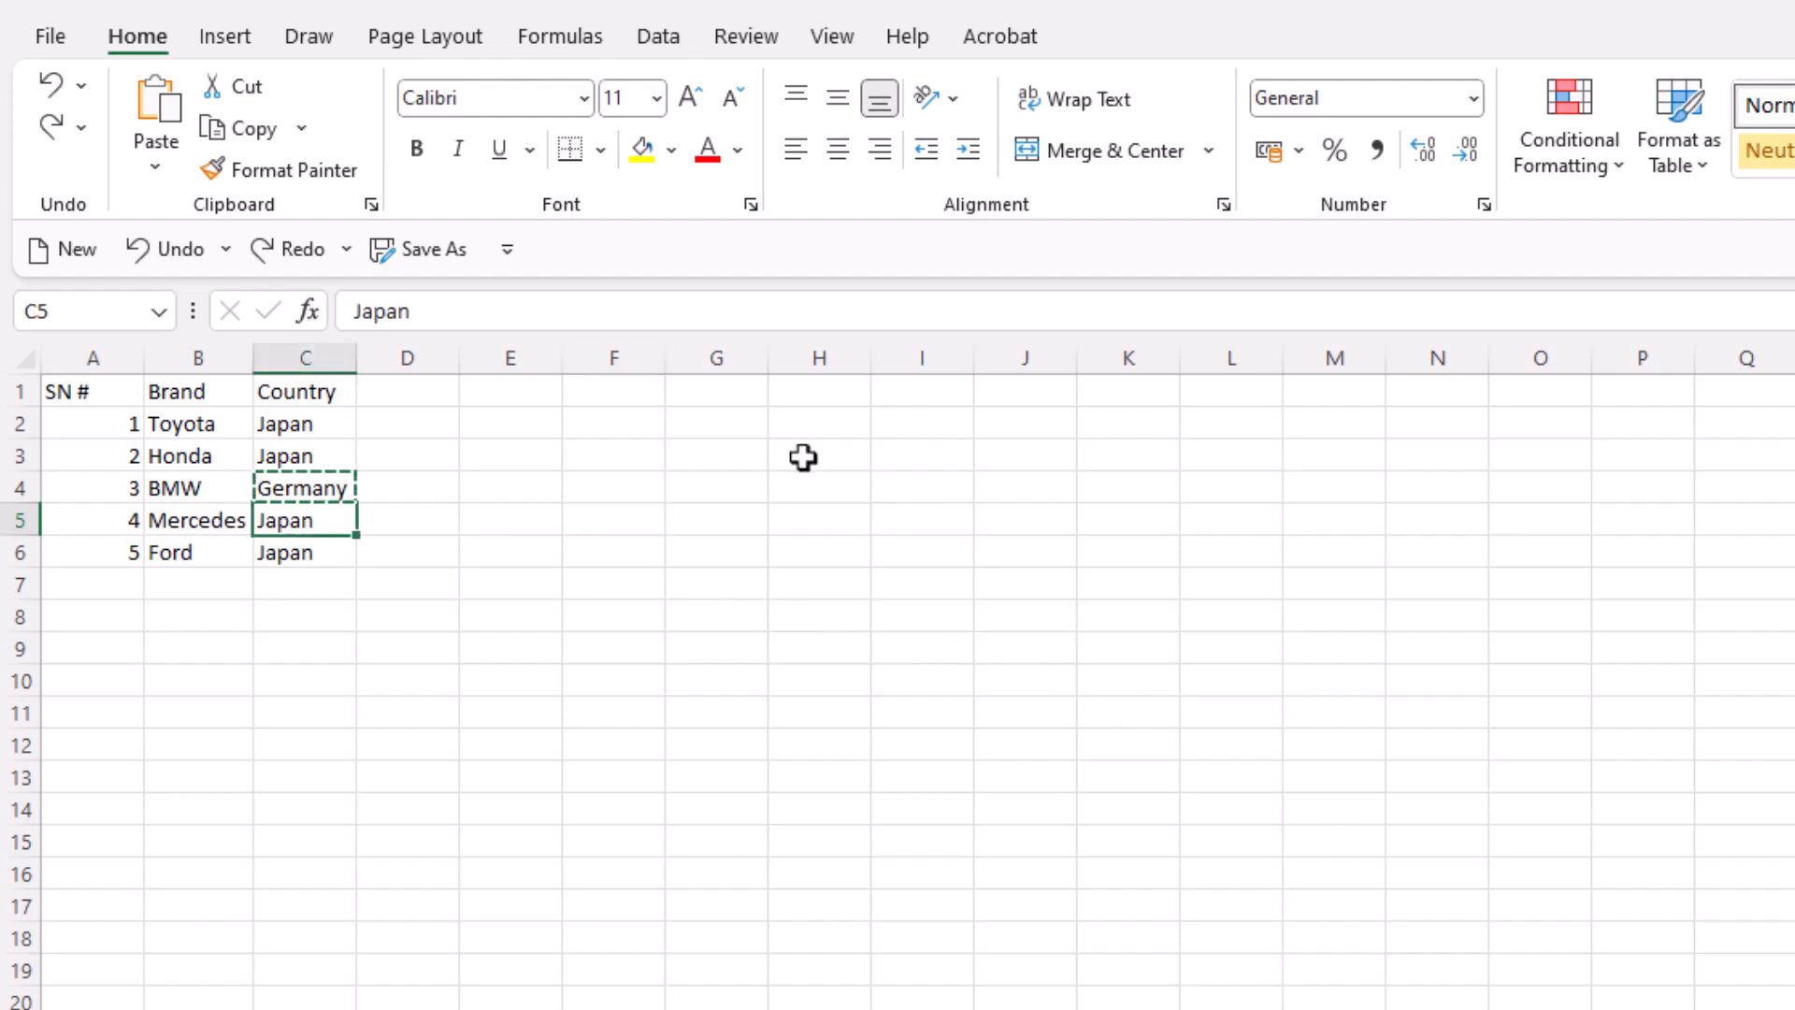
key(Escape)
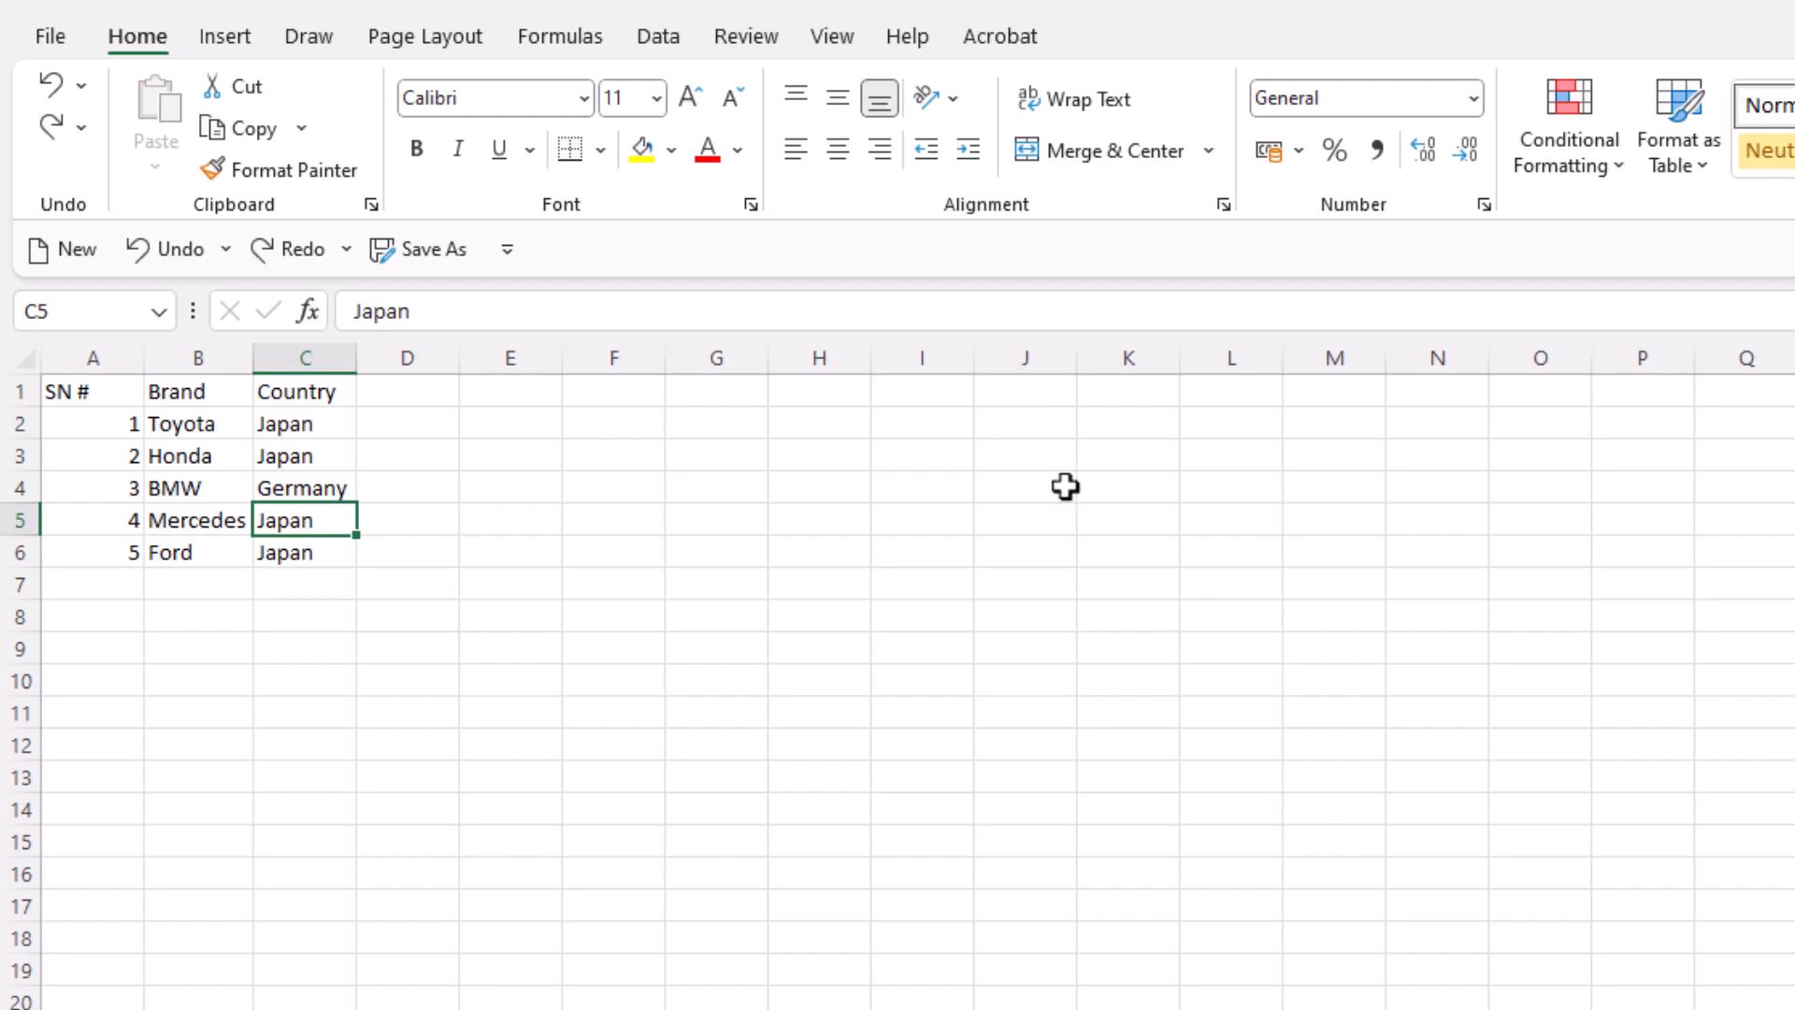
Step: Copy the Germany entry from cell C4 into cell C5, and undo that paste
right_click(333, 485)
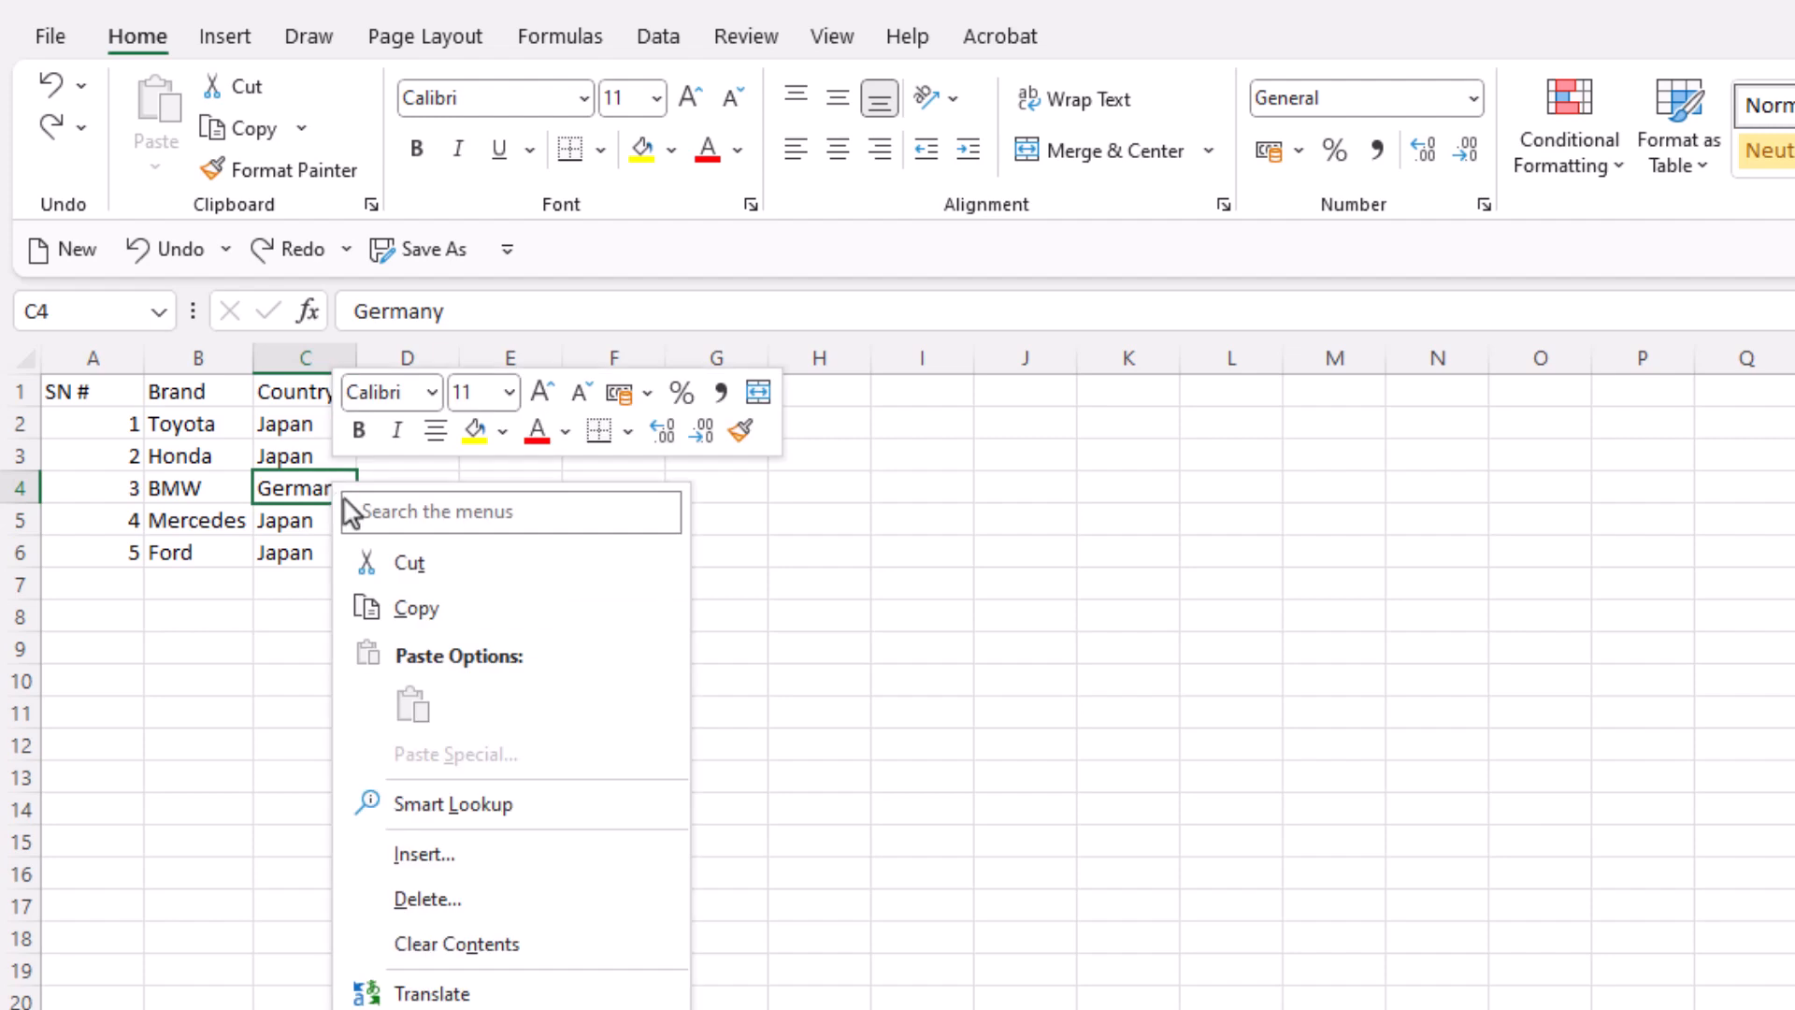
click(421, 612)
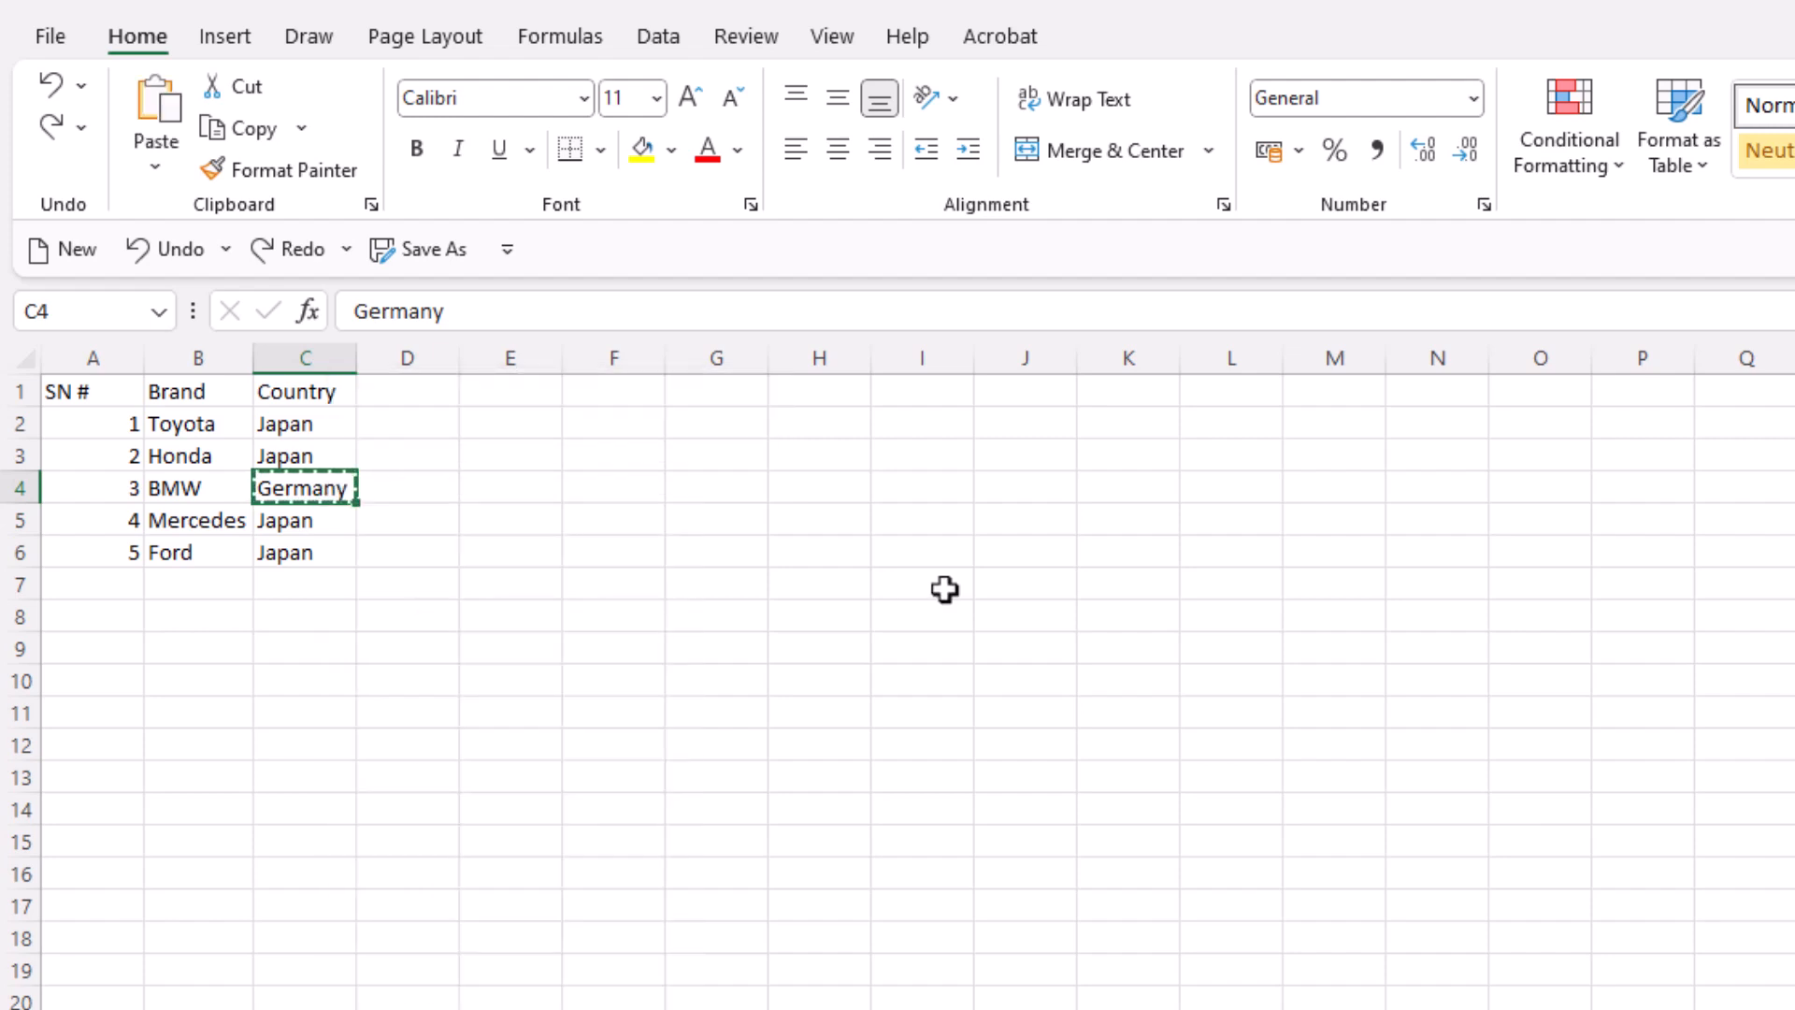
right_click(336, 520)
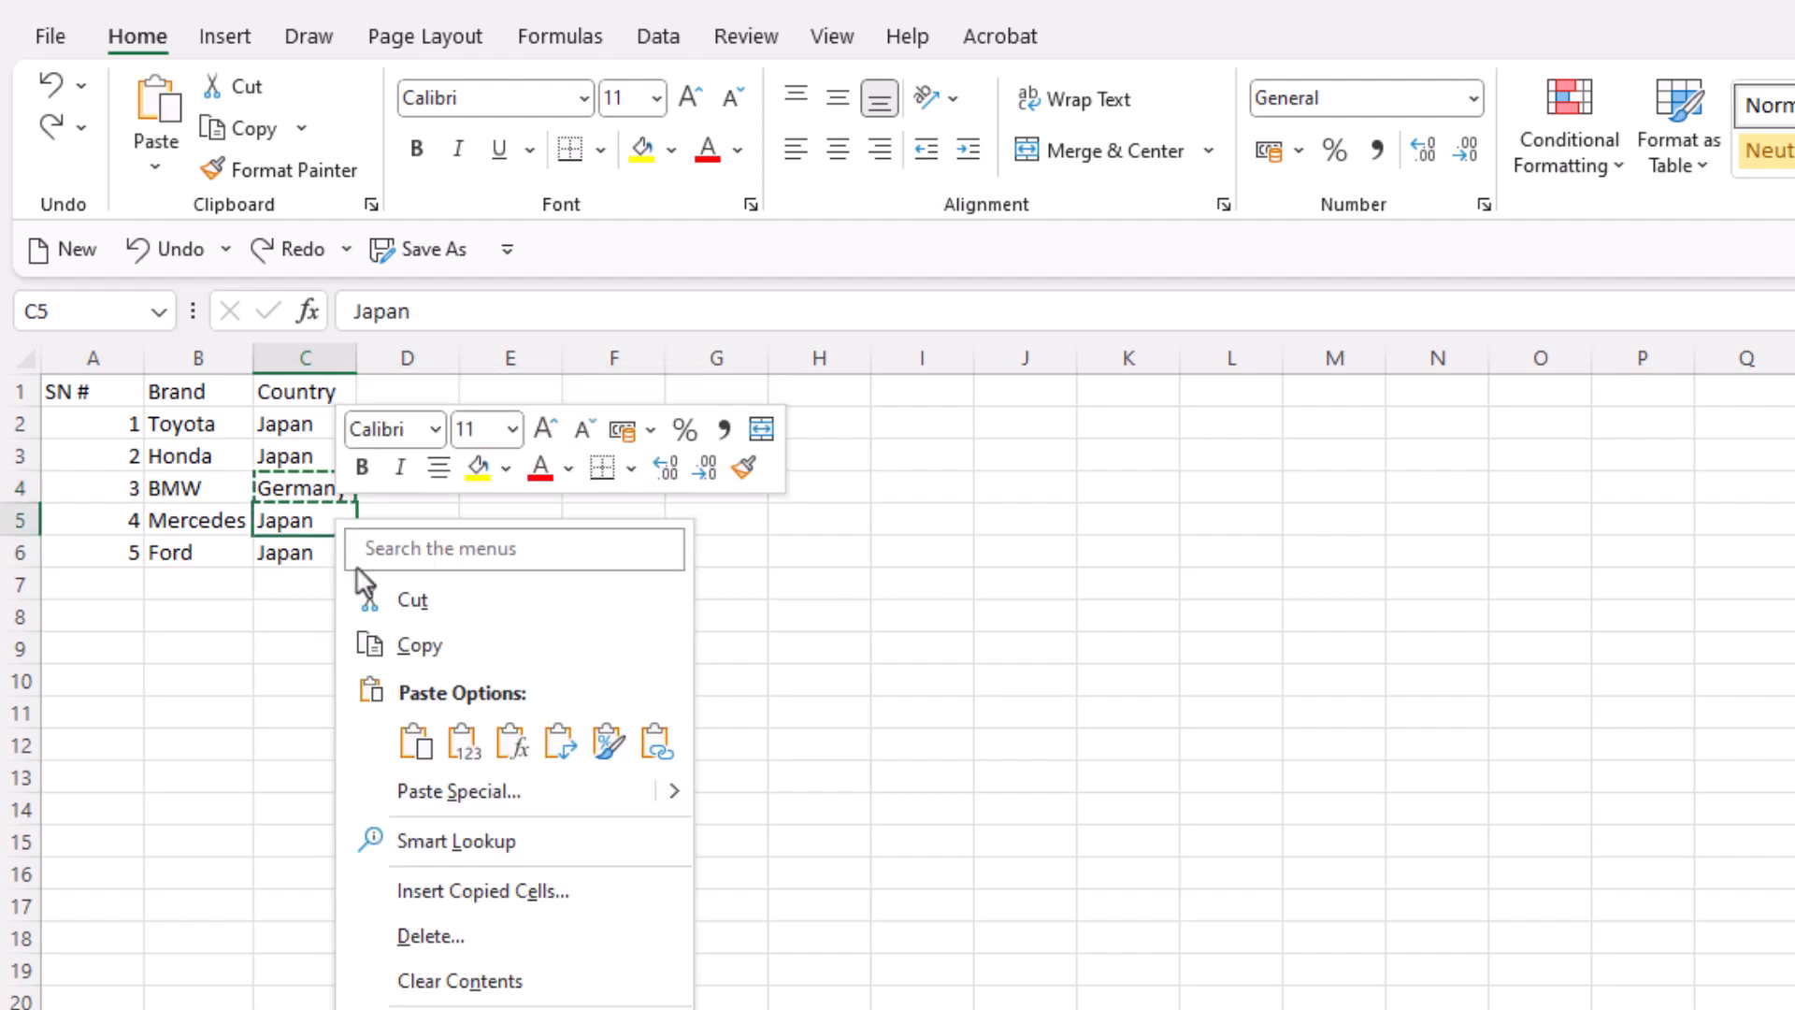
click(416, 742)
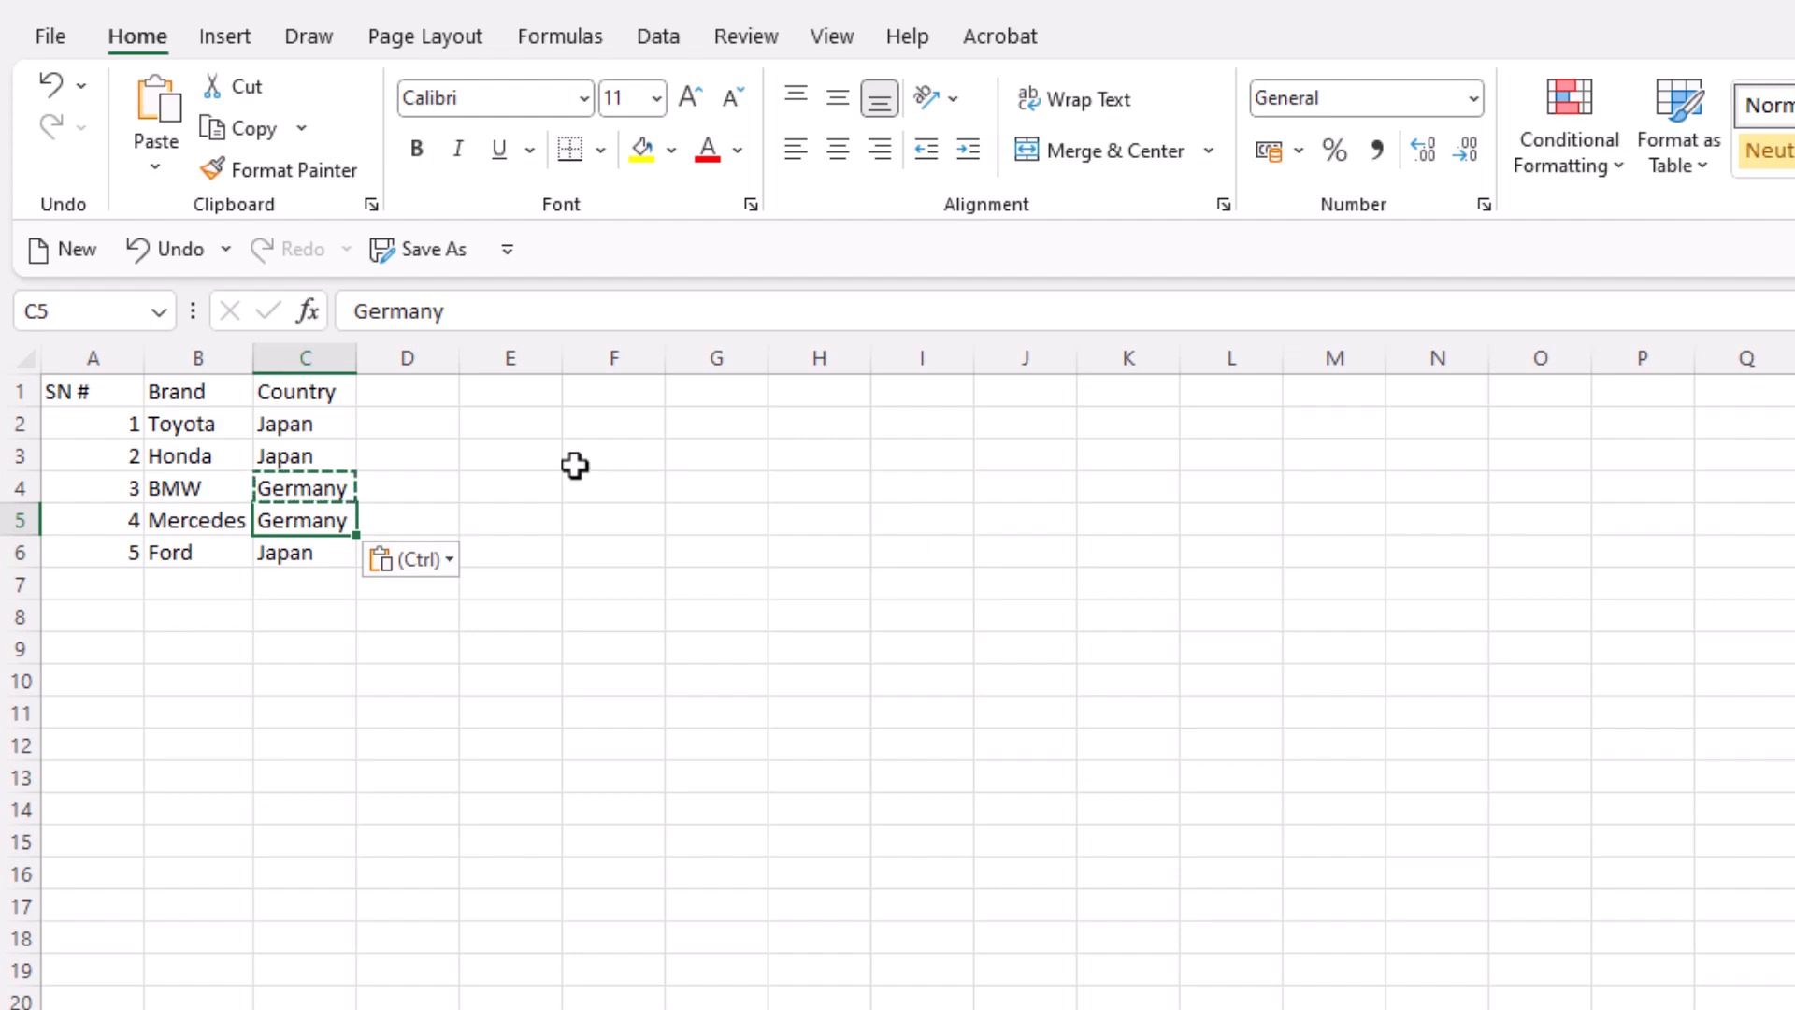
click(560, 545)
key(ctrl+z)
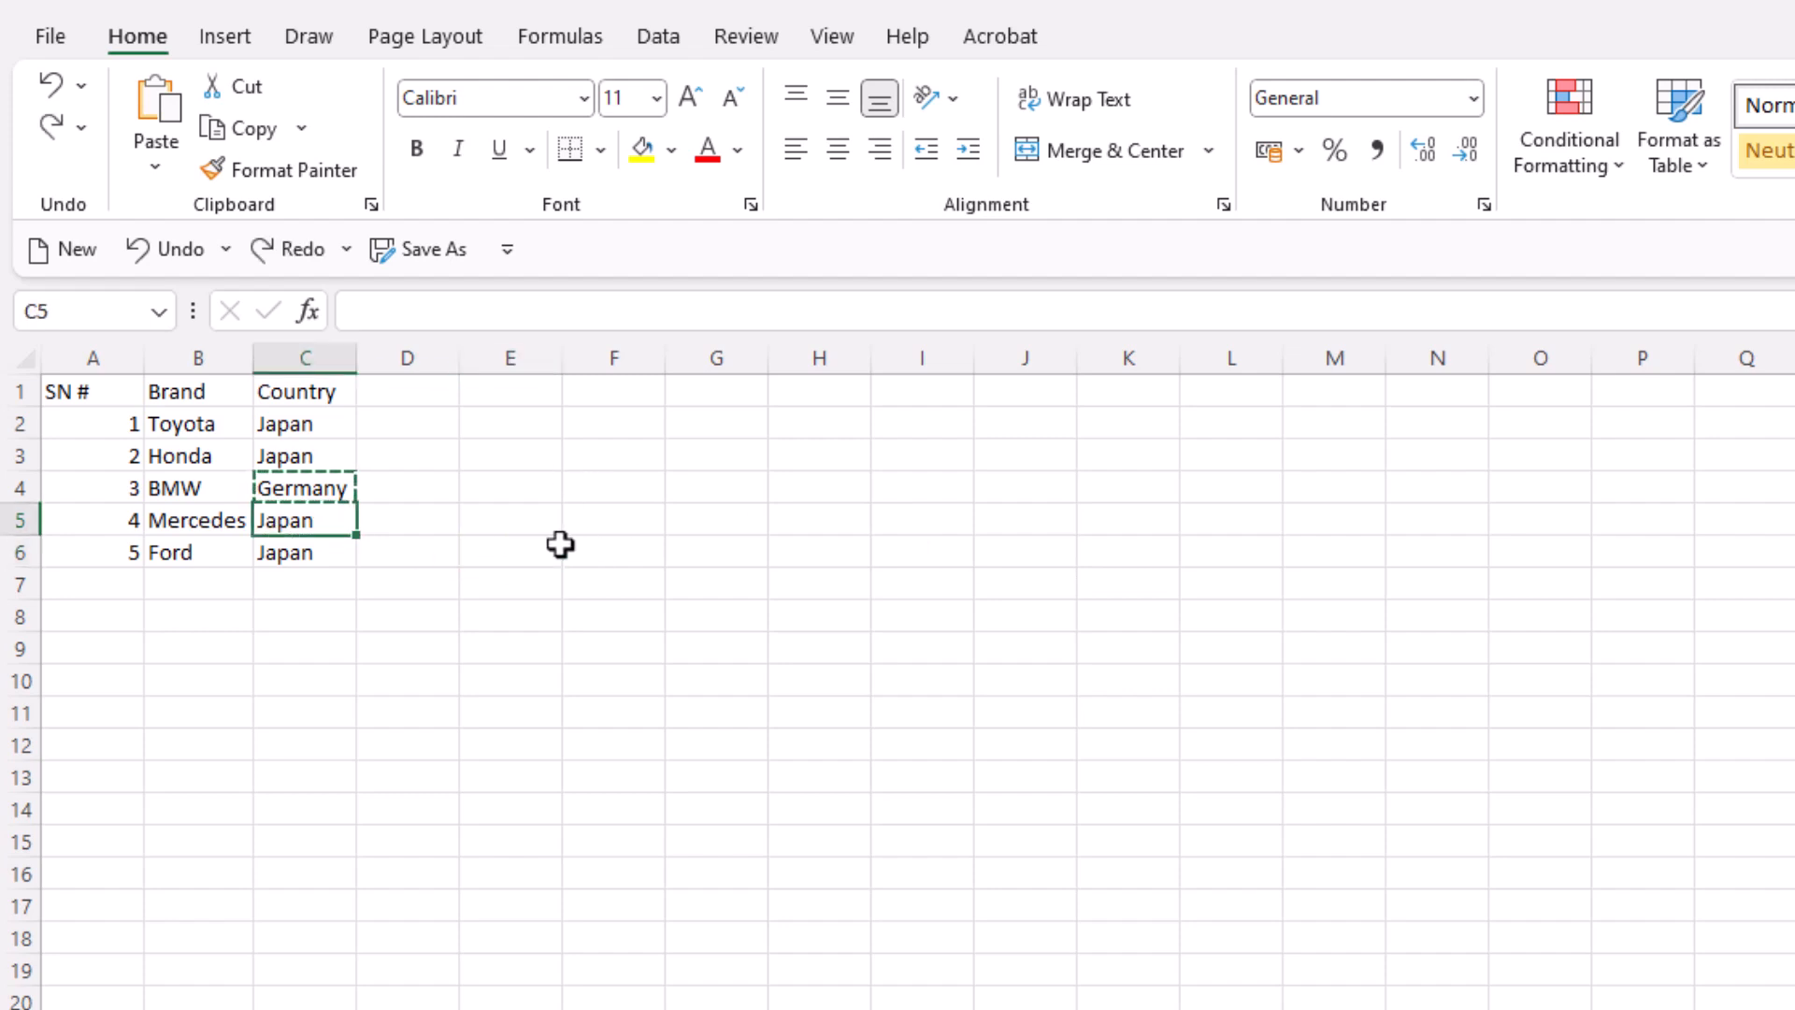
Step: Copy Germany from cell C4 and paste it into cell C5 as the country for Mercedes
click(339, 488)
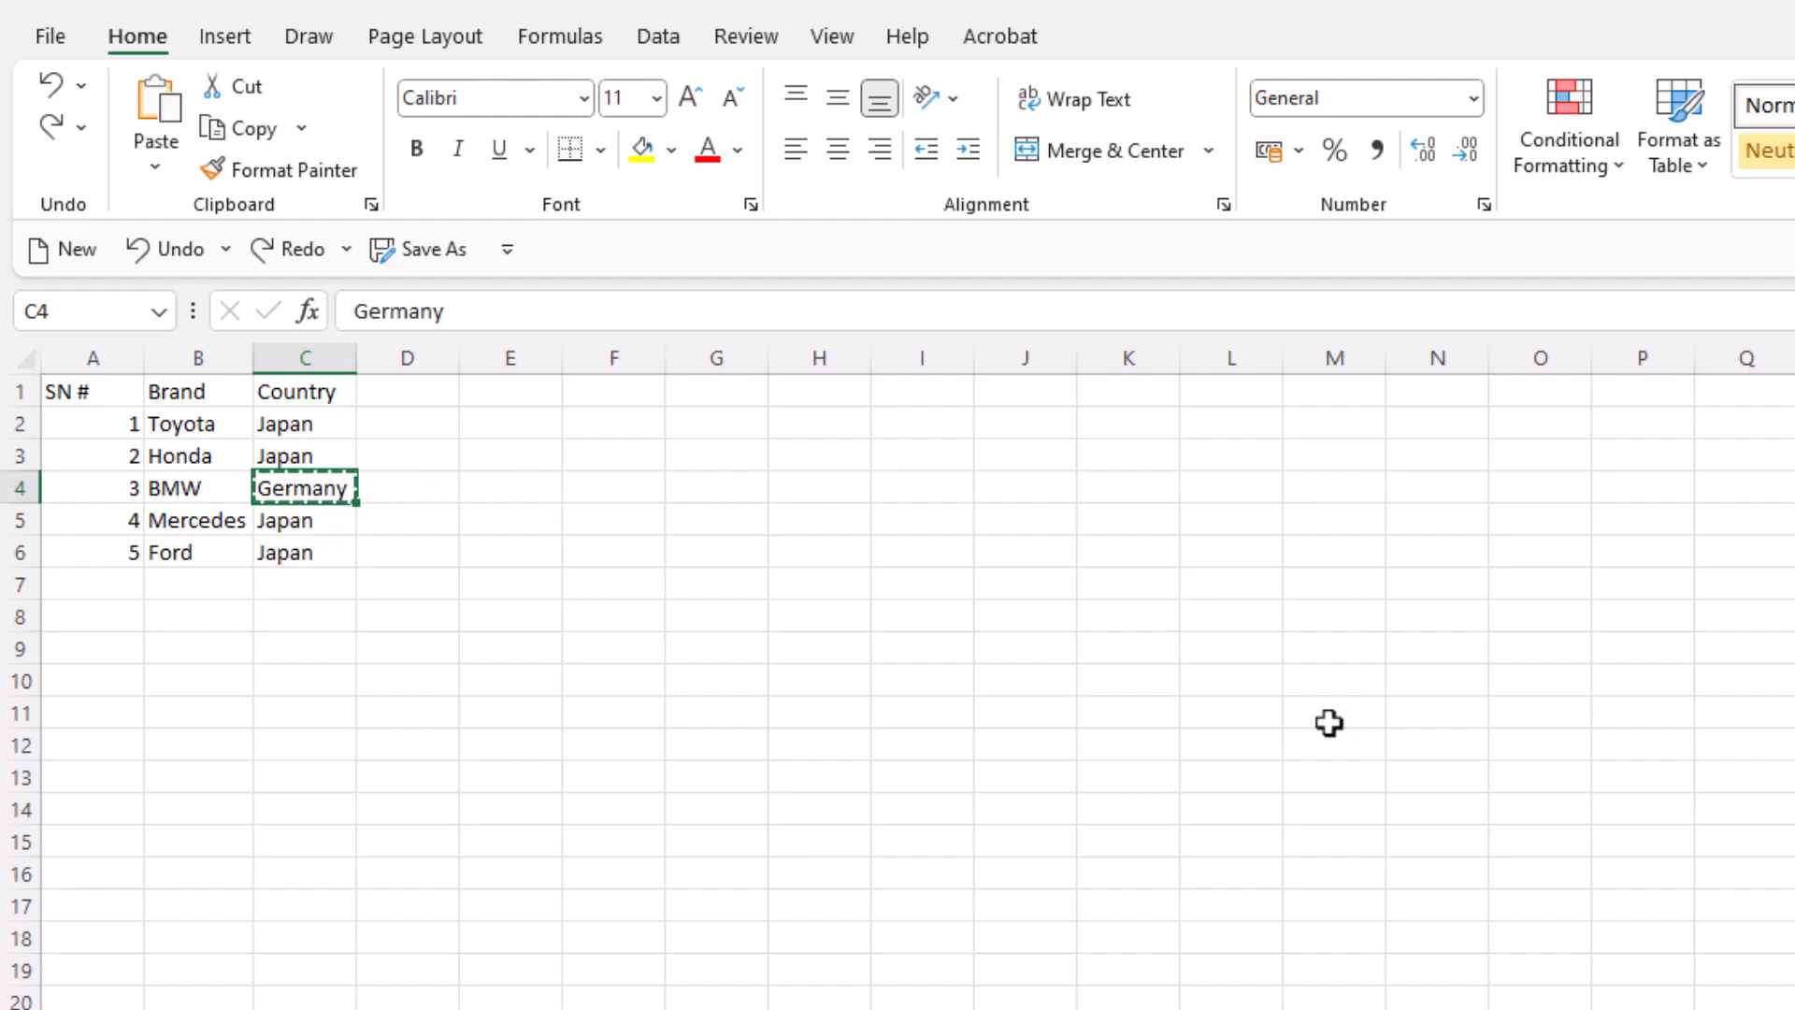
key(ctrl+c)
click(340, 522)
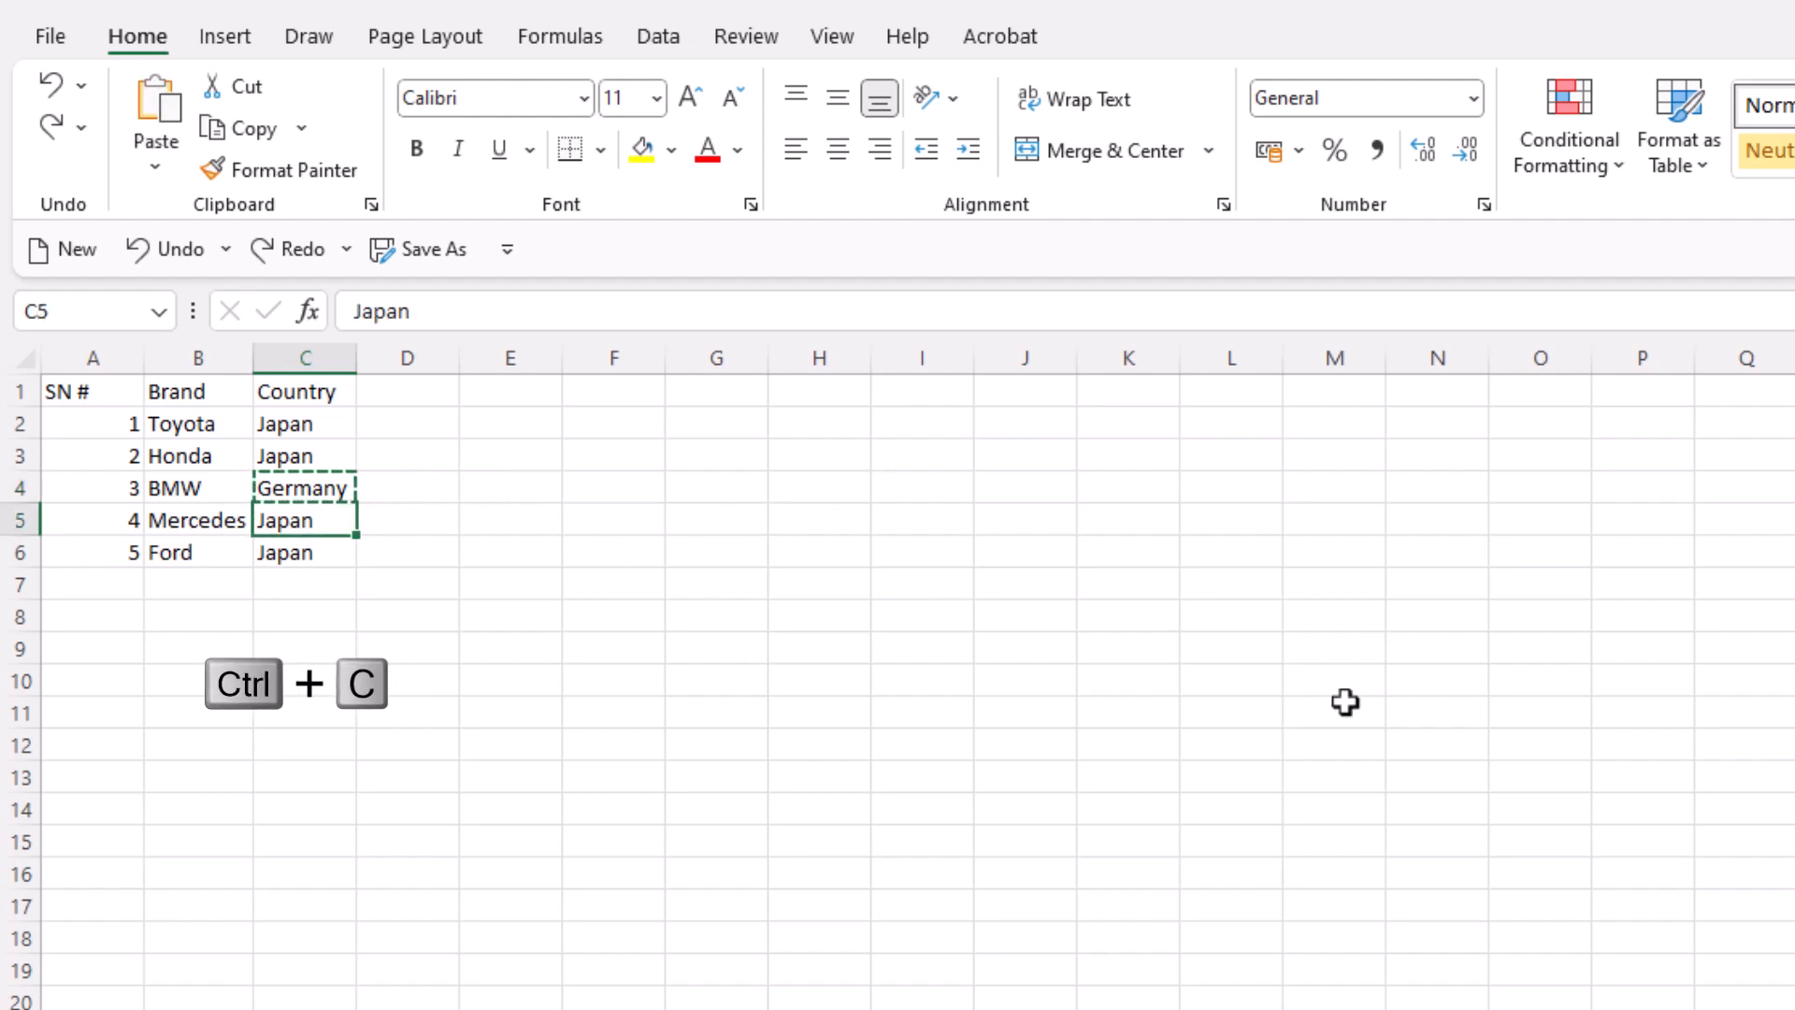
key(ctrl+v)
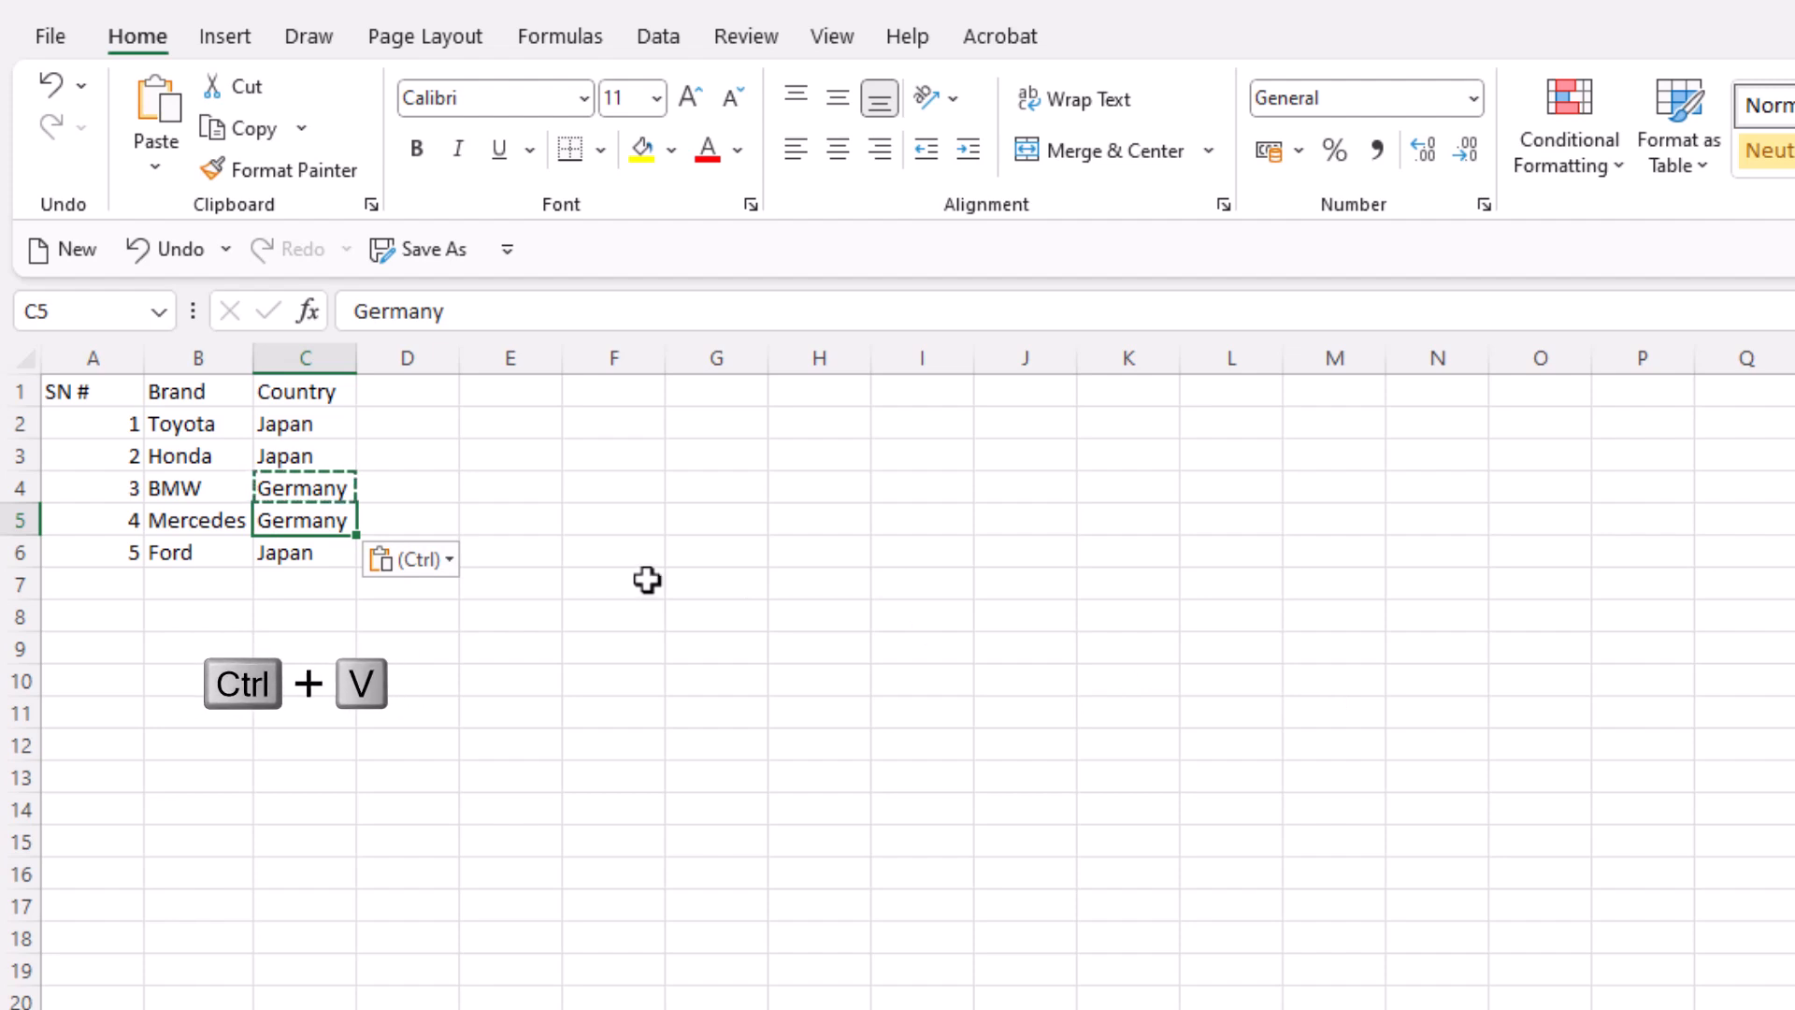
Step: Cancel the active copy selection and change the country for Ford in cell C6 to USA
click(309, 550)
key(Escape)
text(USA)
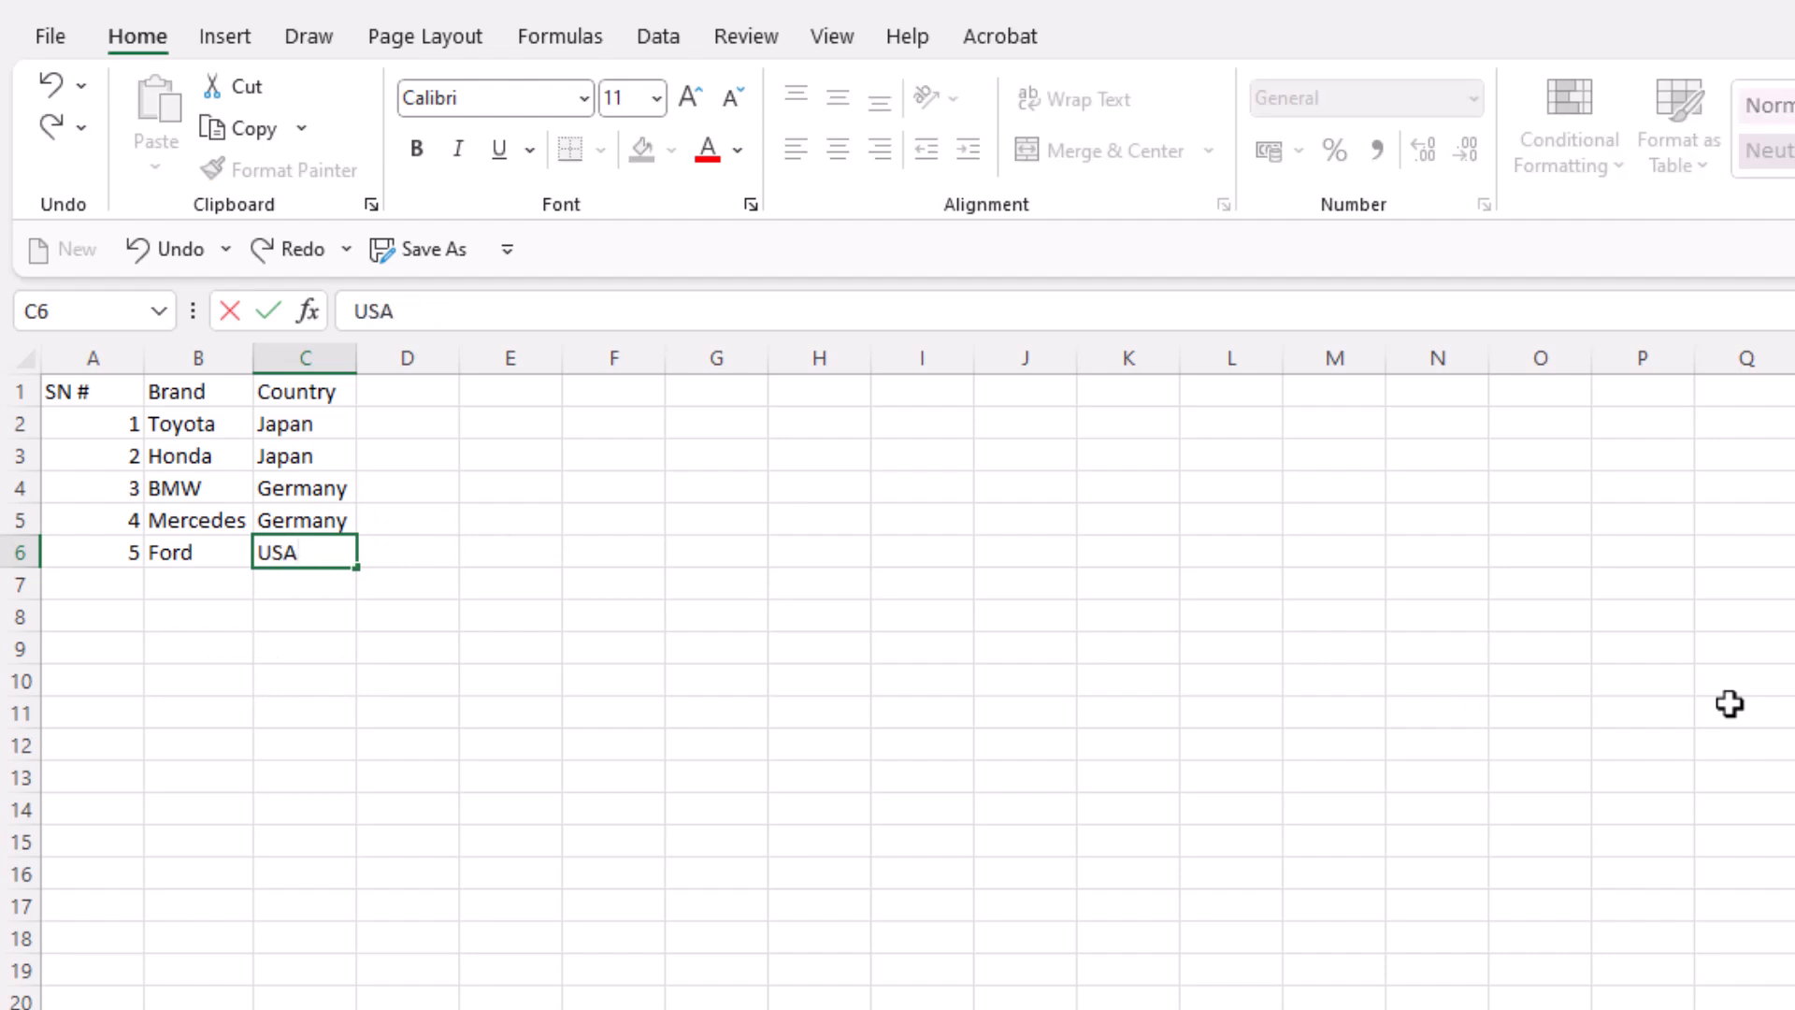
key(Return)
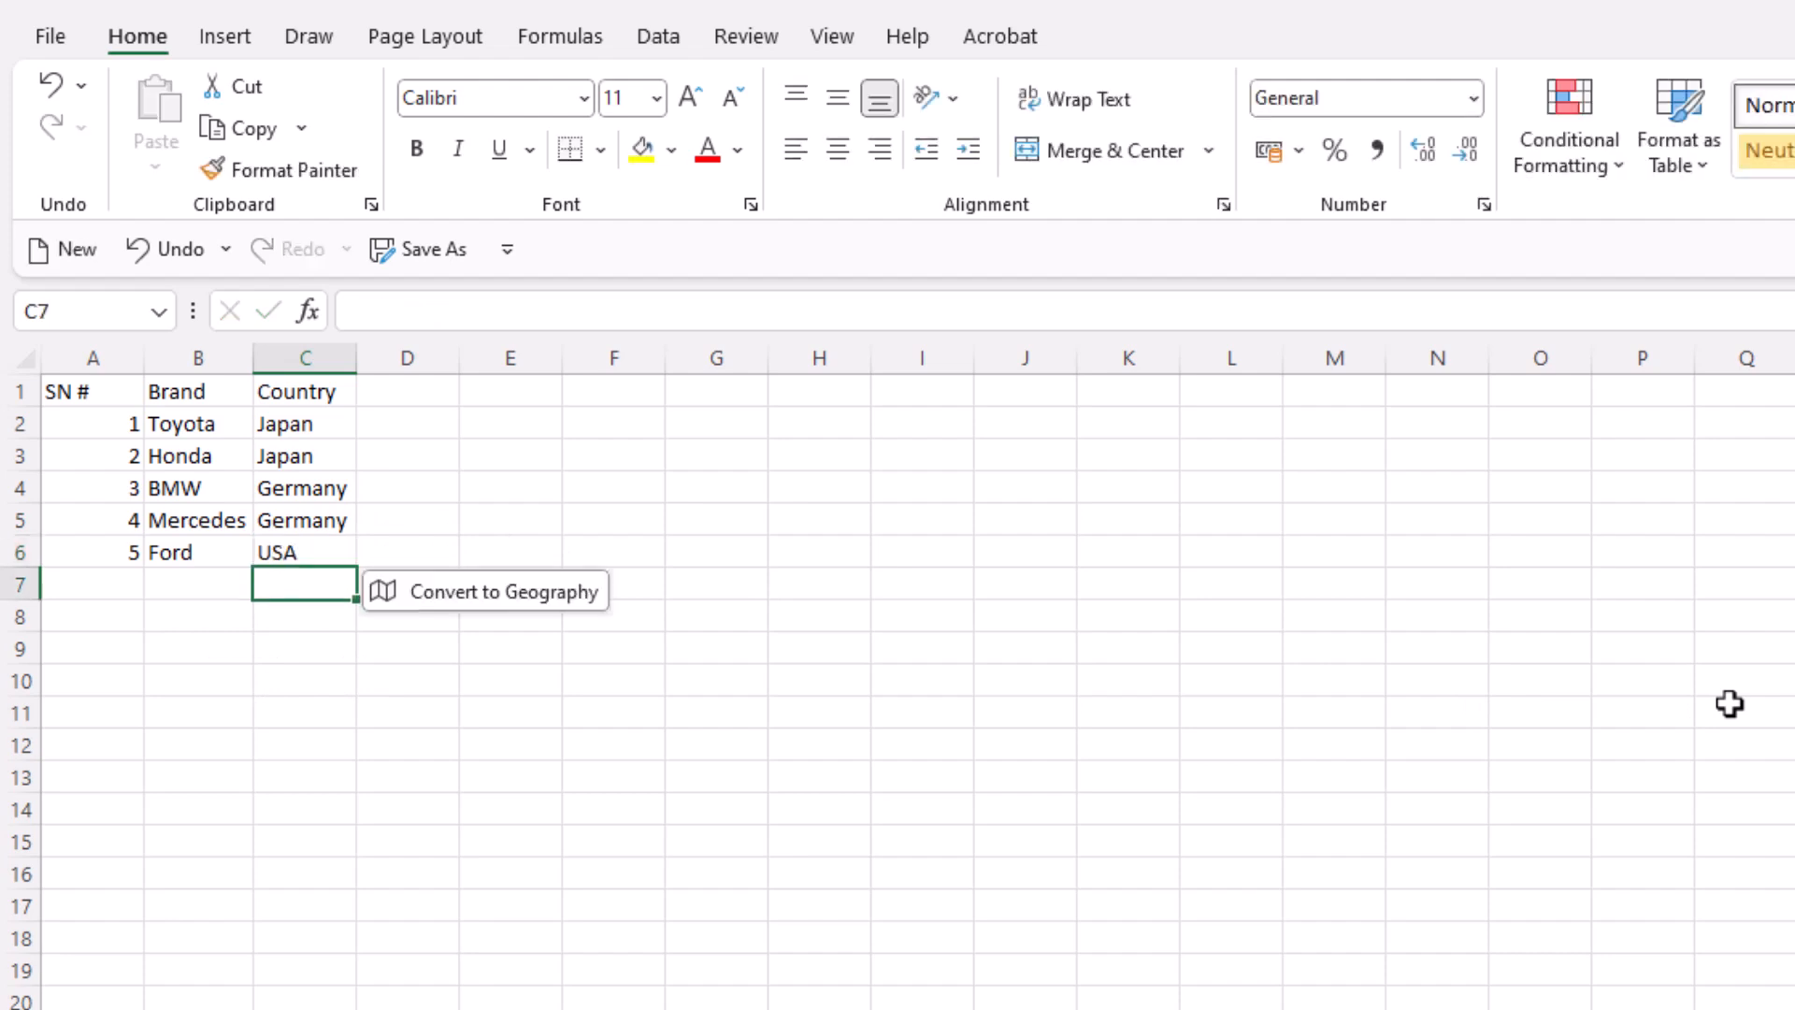
click(963, 963)
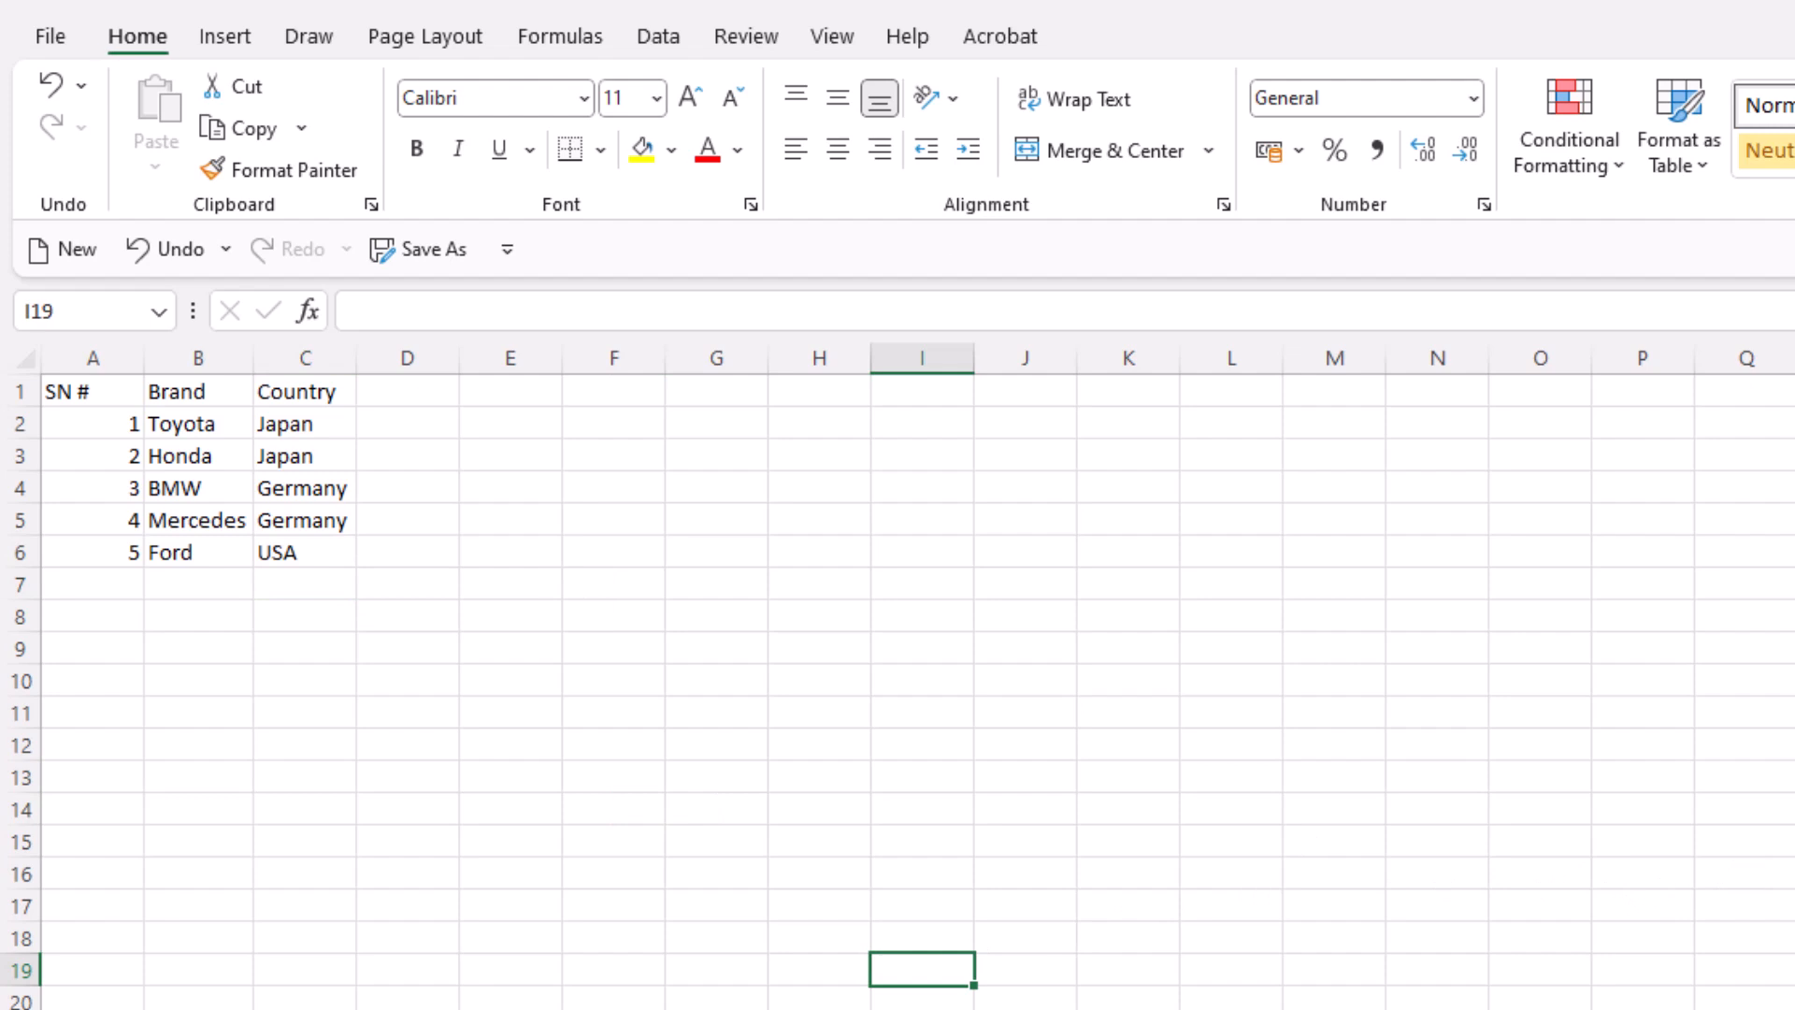
Step: Select the range A1:C8 and move the active cell within it down to A3 and across row 3 to A4
click(101, 389)
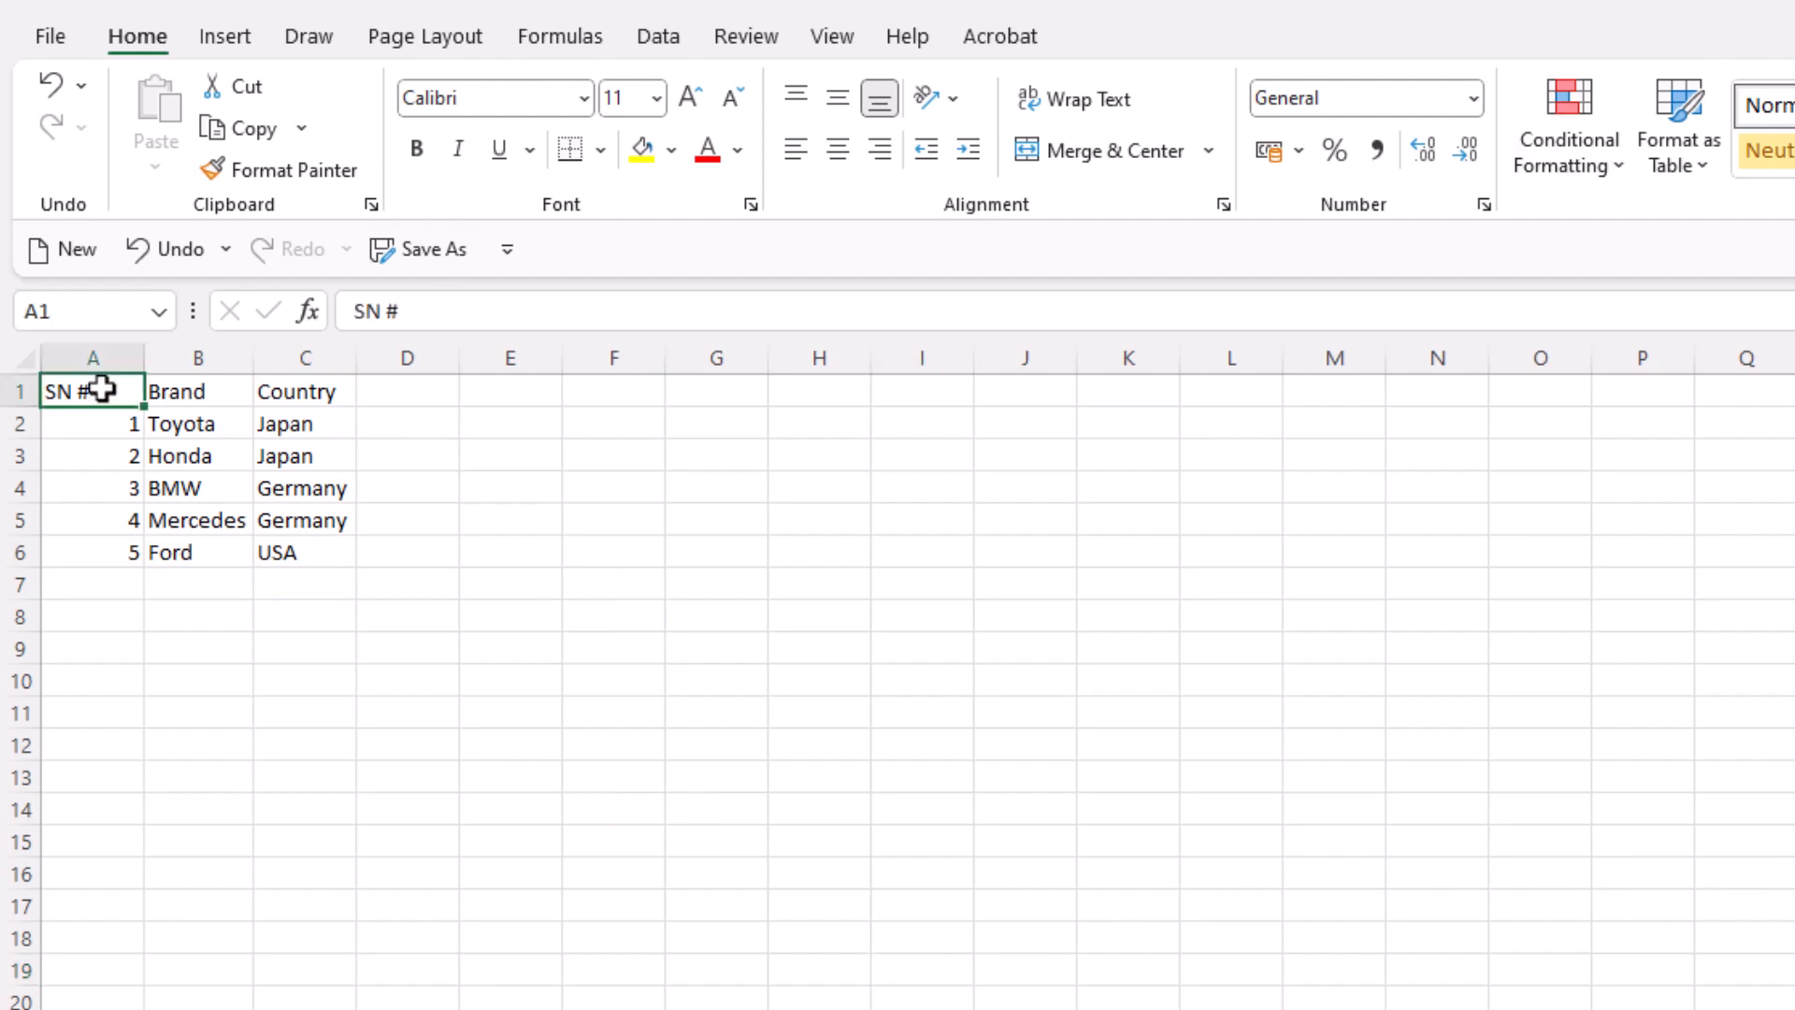
drag(101, 390, 308, 611)
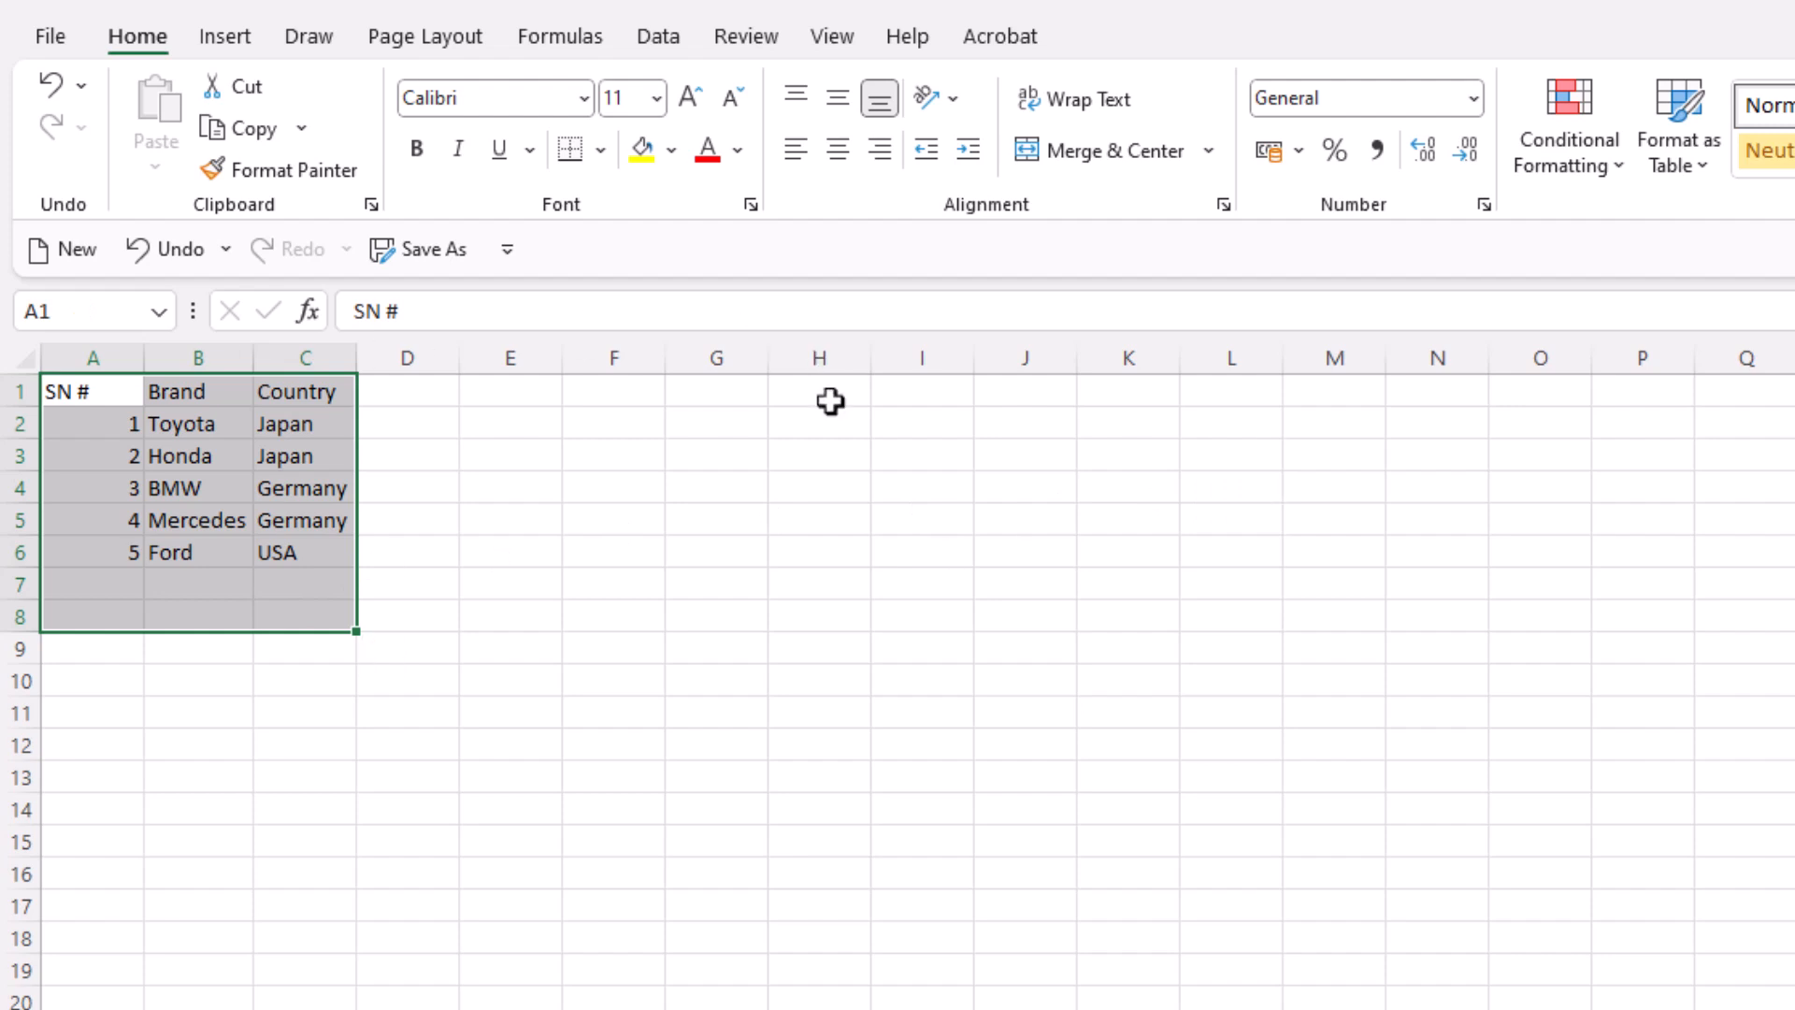
key(Return)
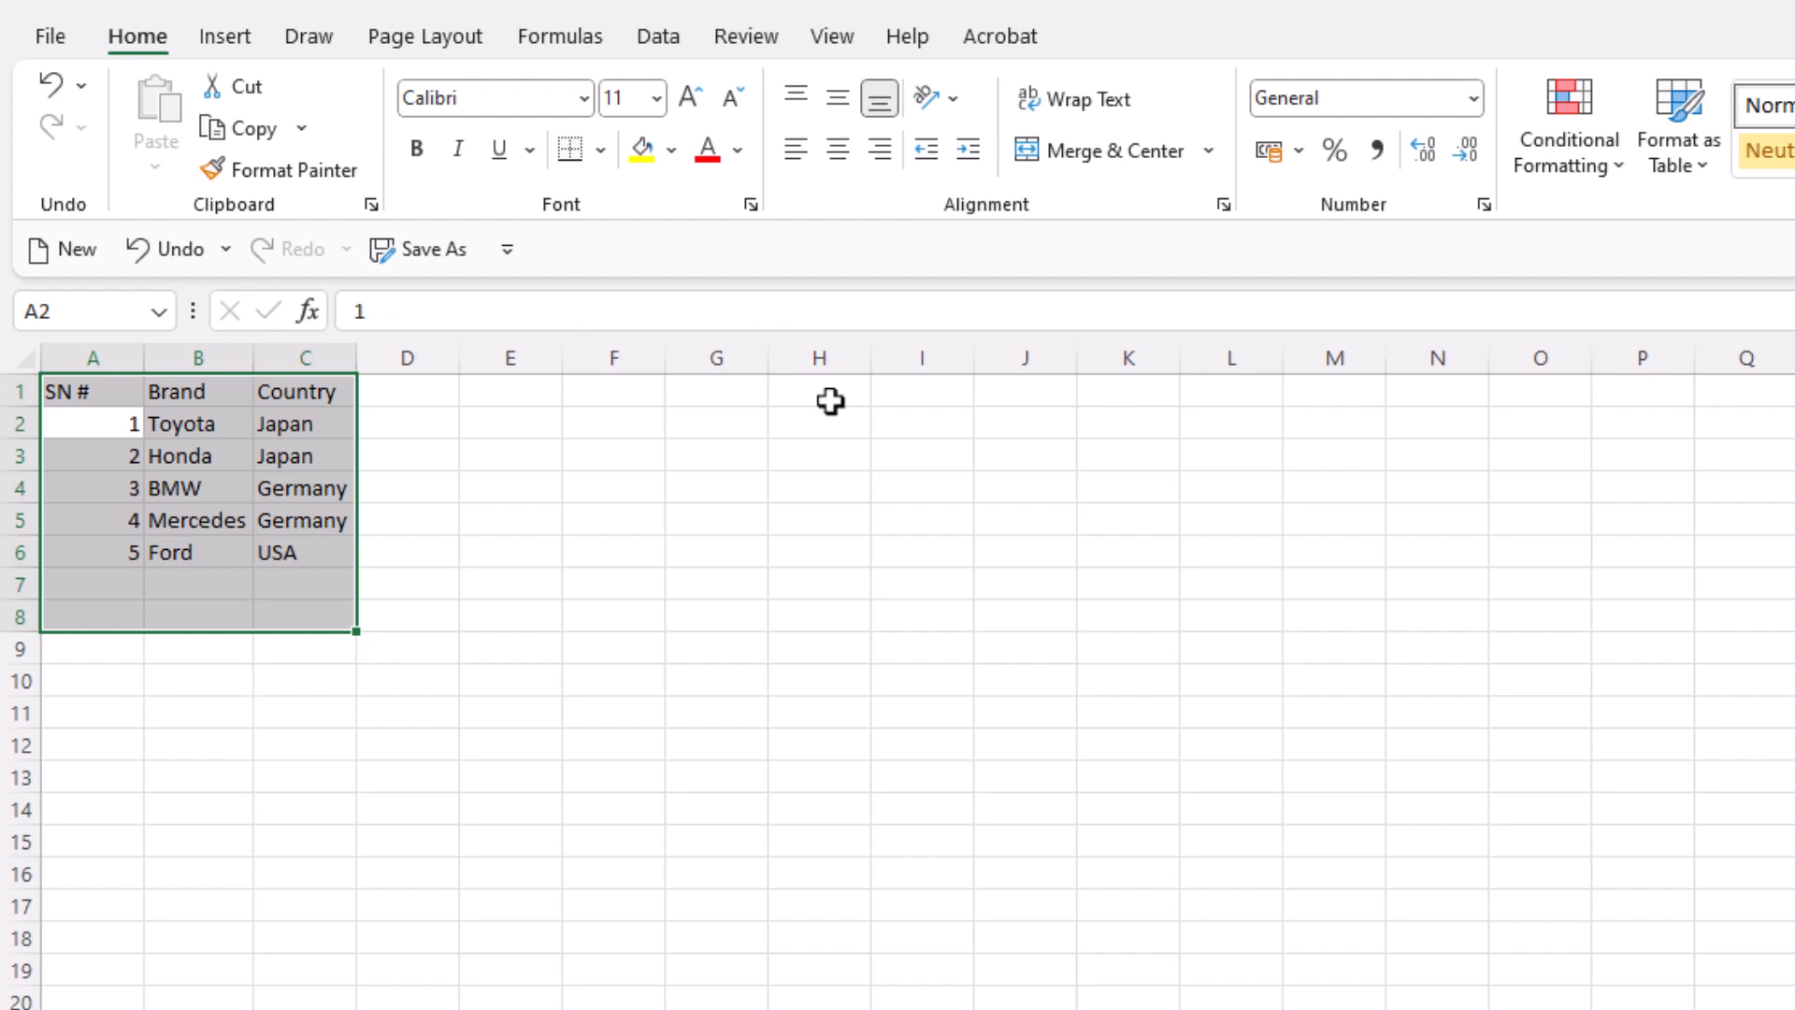
key(Return)
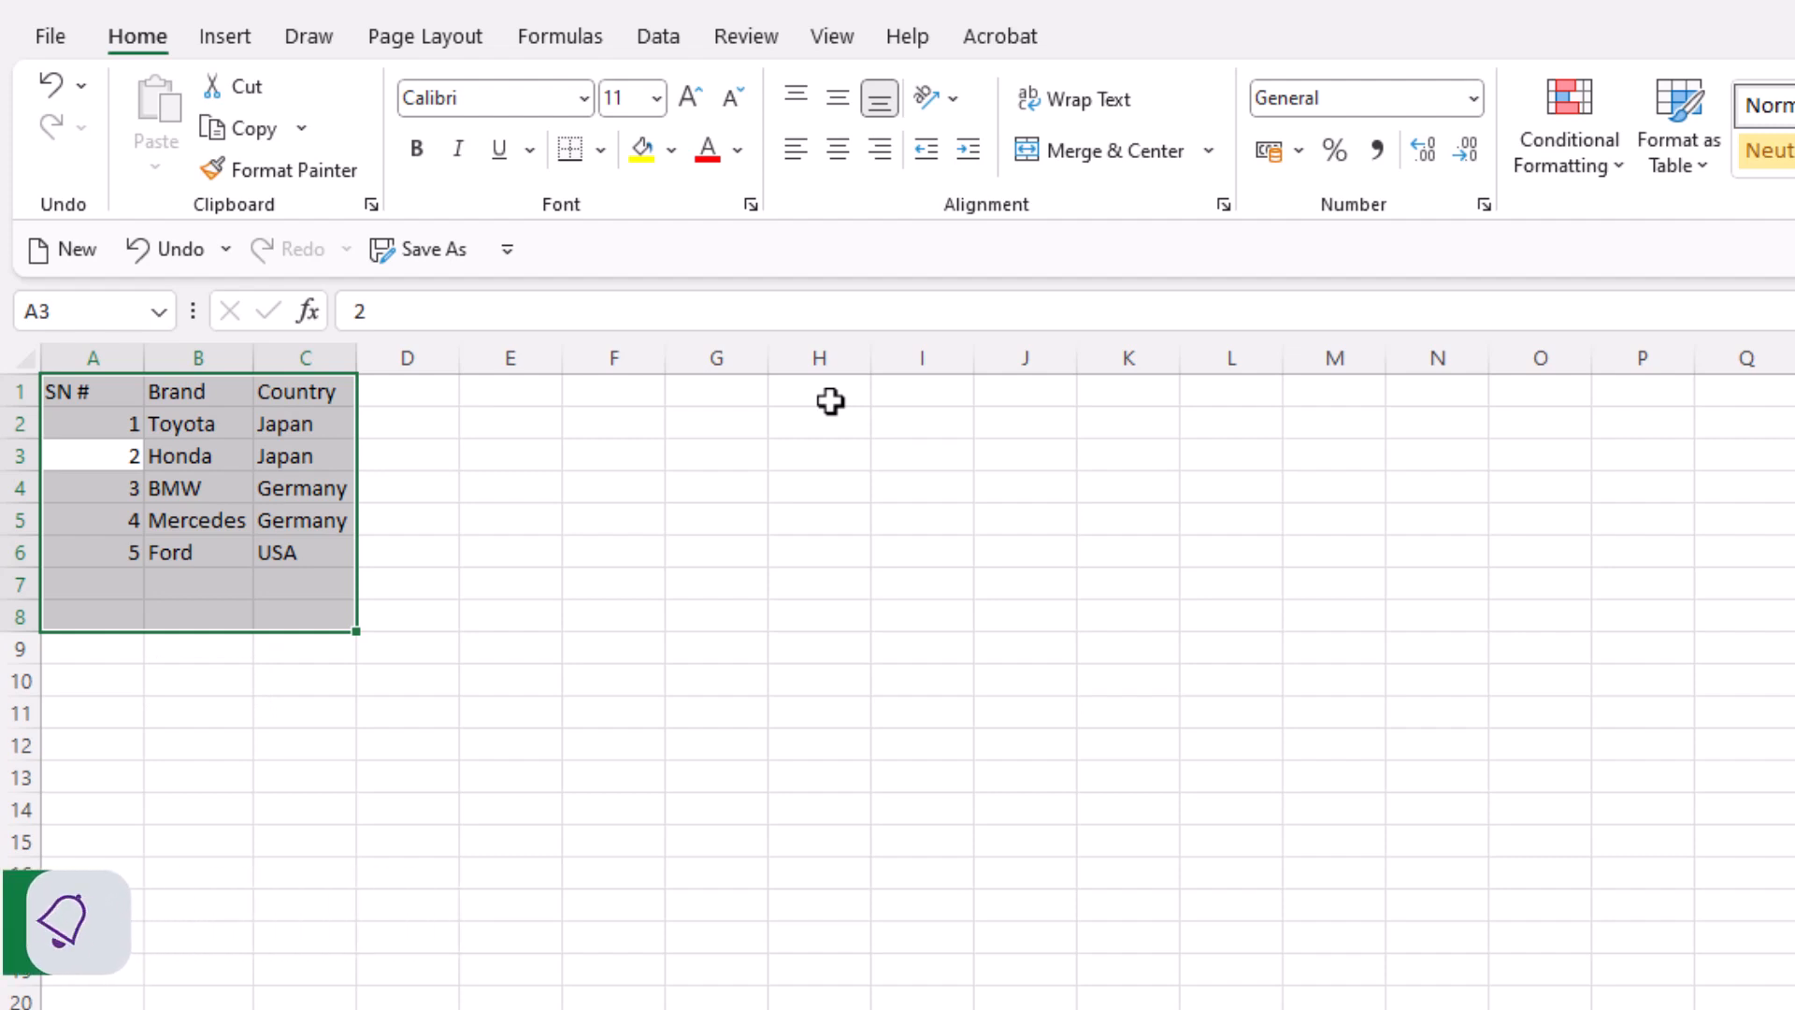
key(Tab)
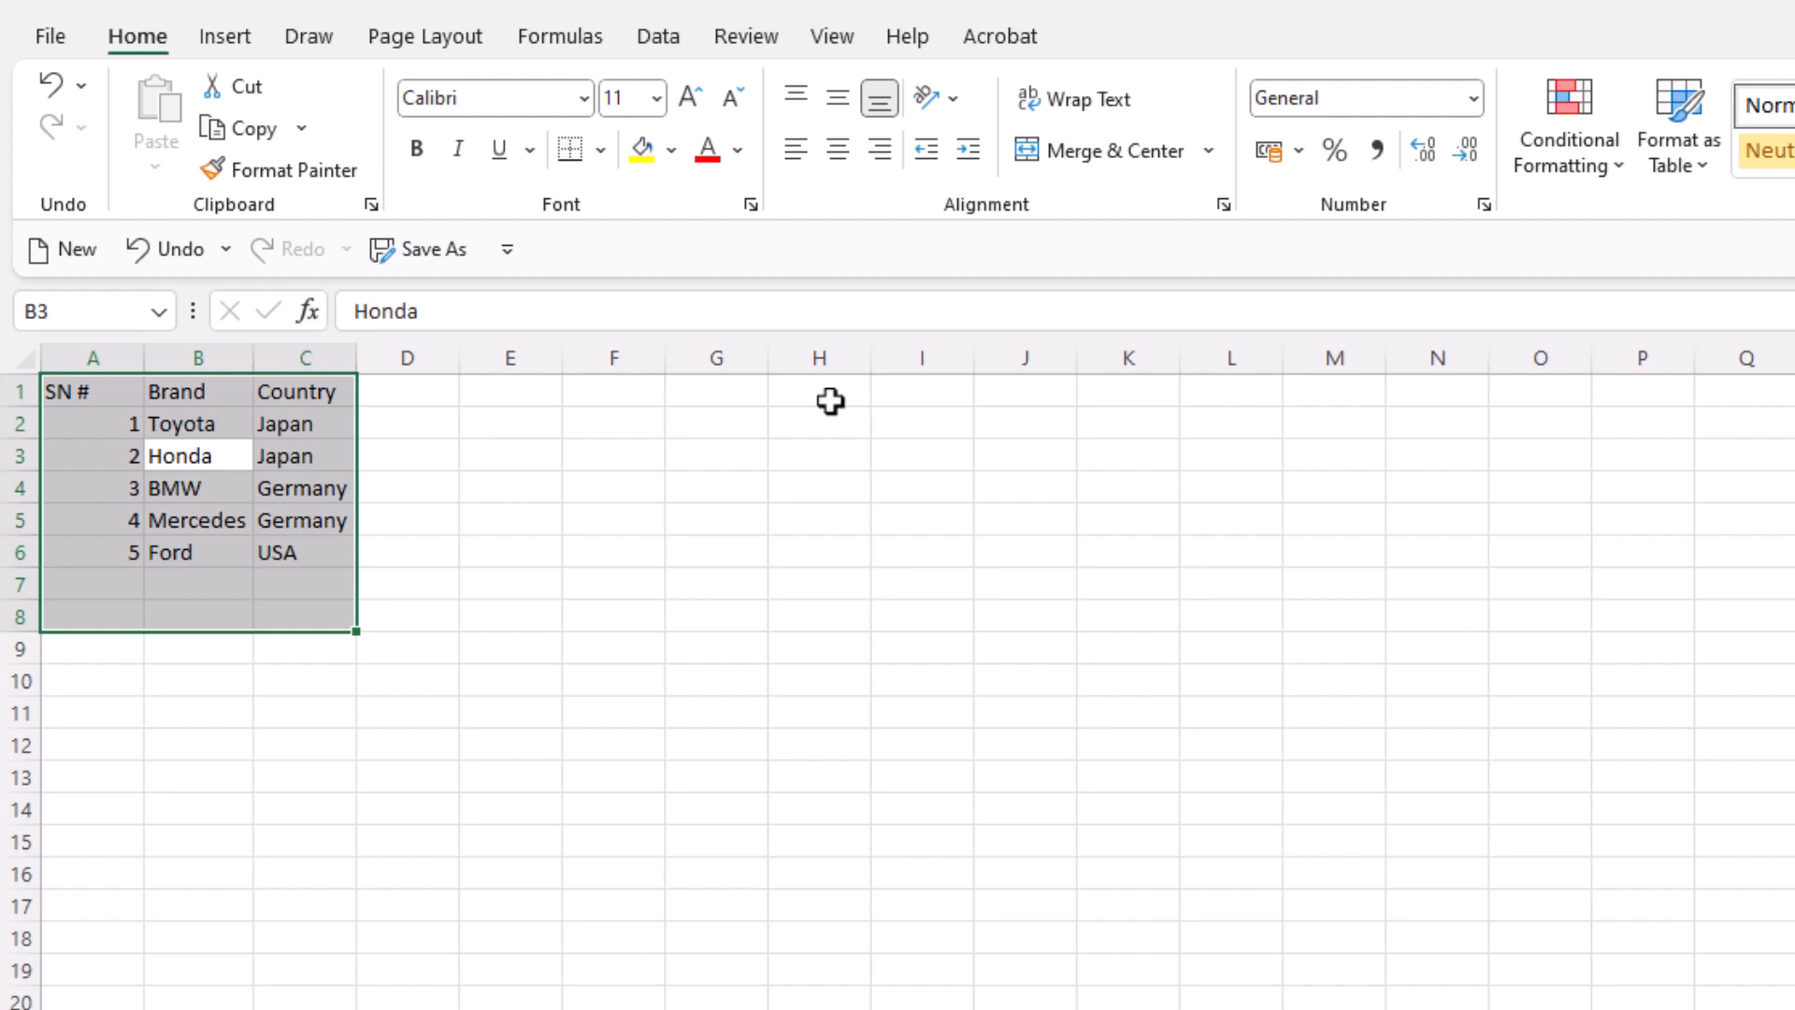
key(Tab)
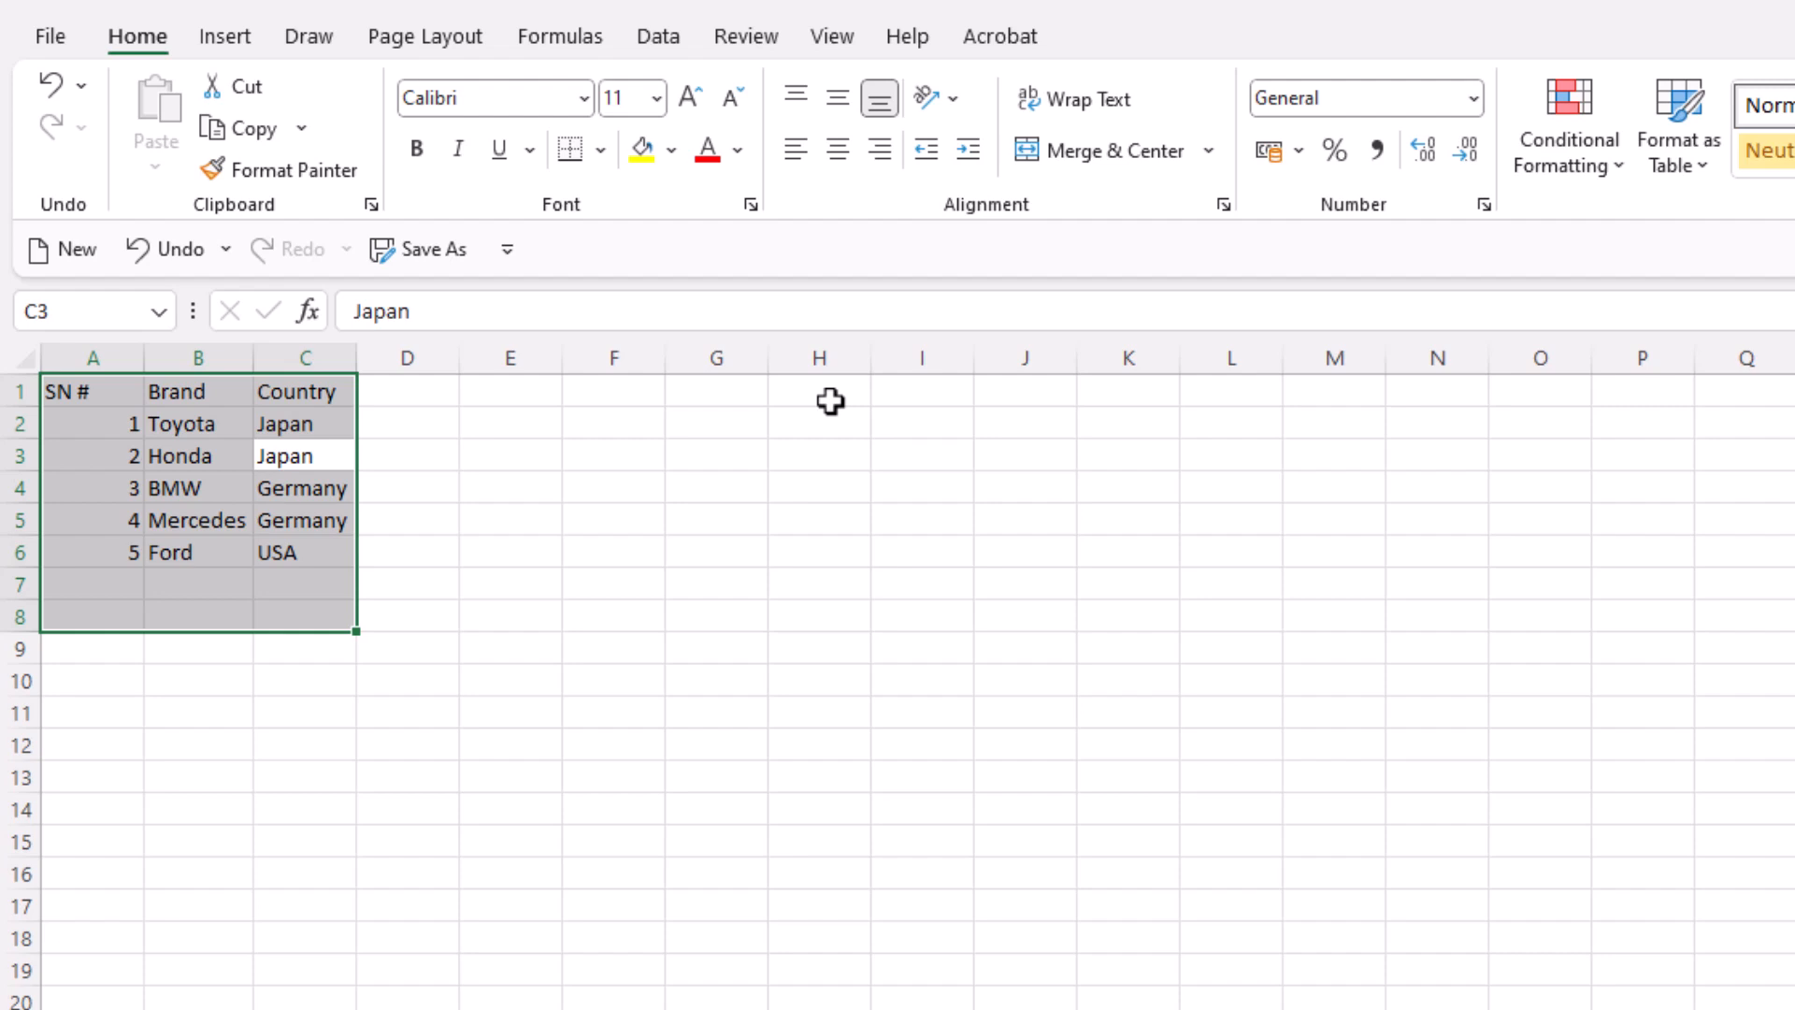
key(Tab)
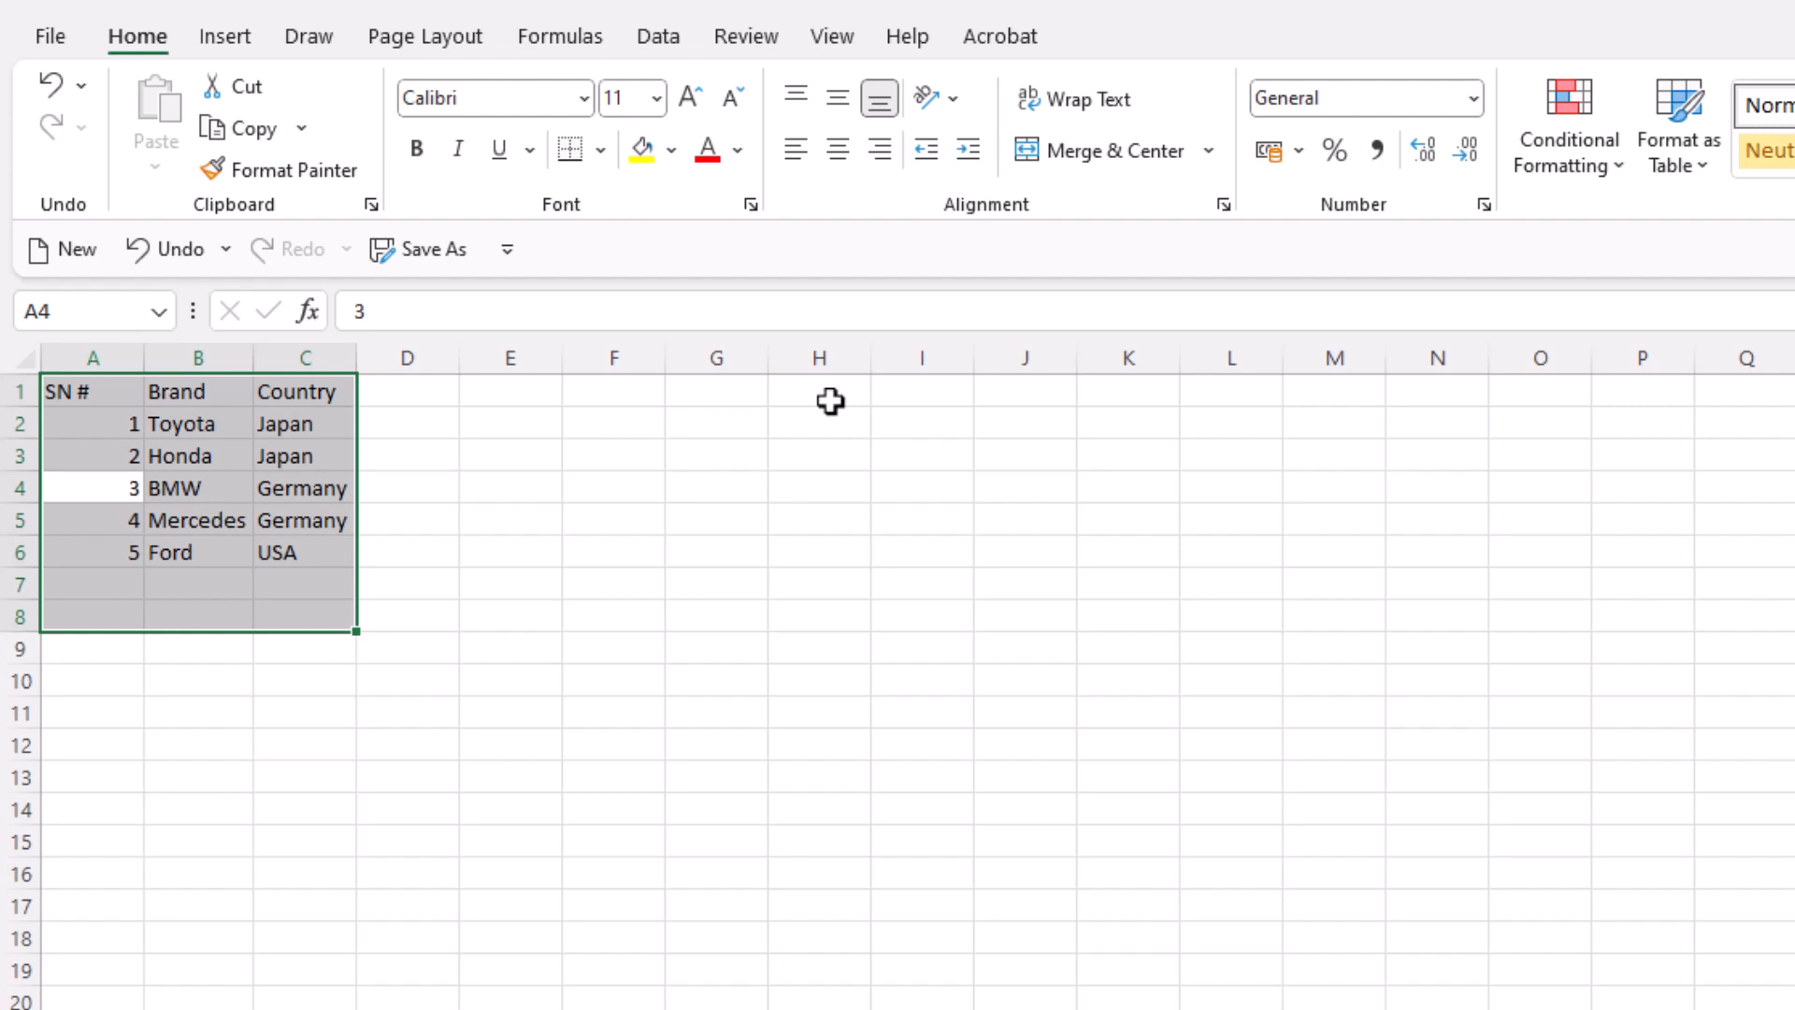
Step: Advance the active cell down the selected columns, from A4 to B1 and on through column B to C1
key(Return)
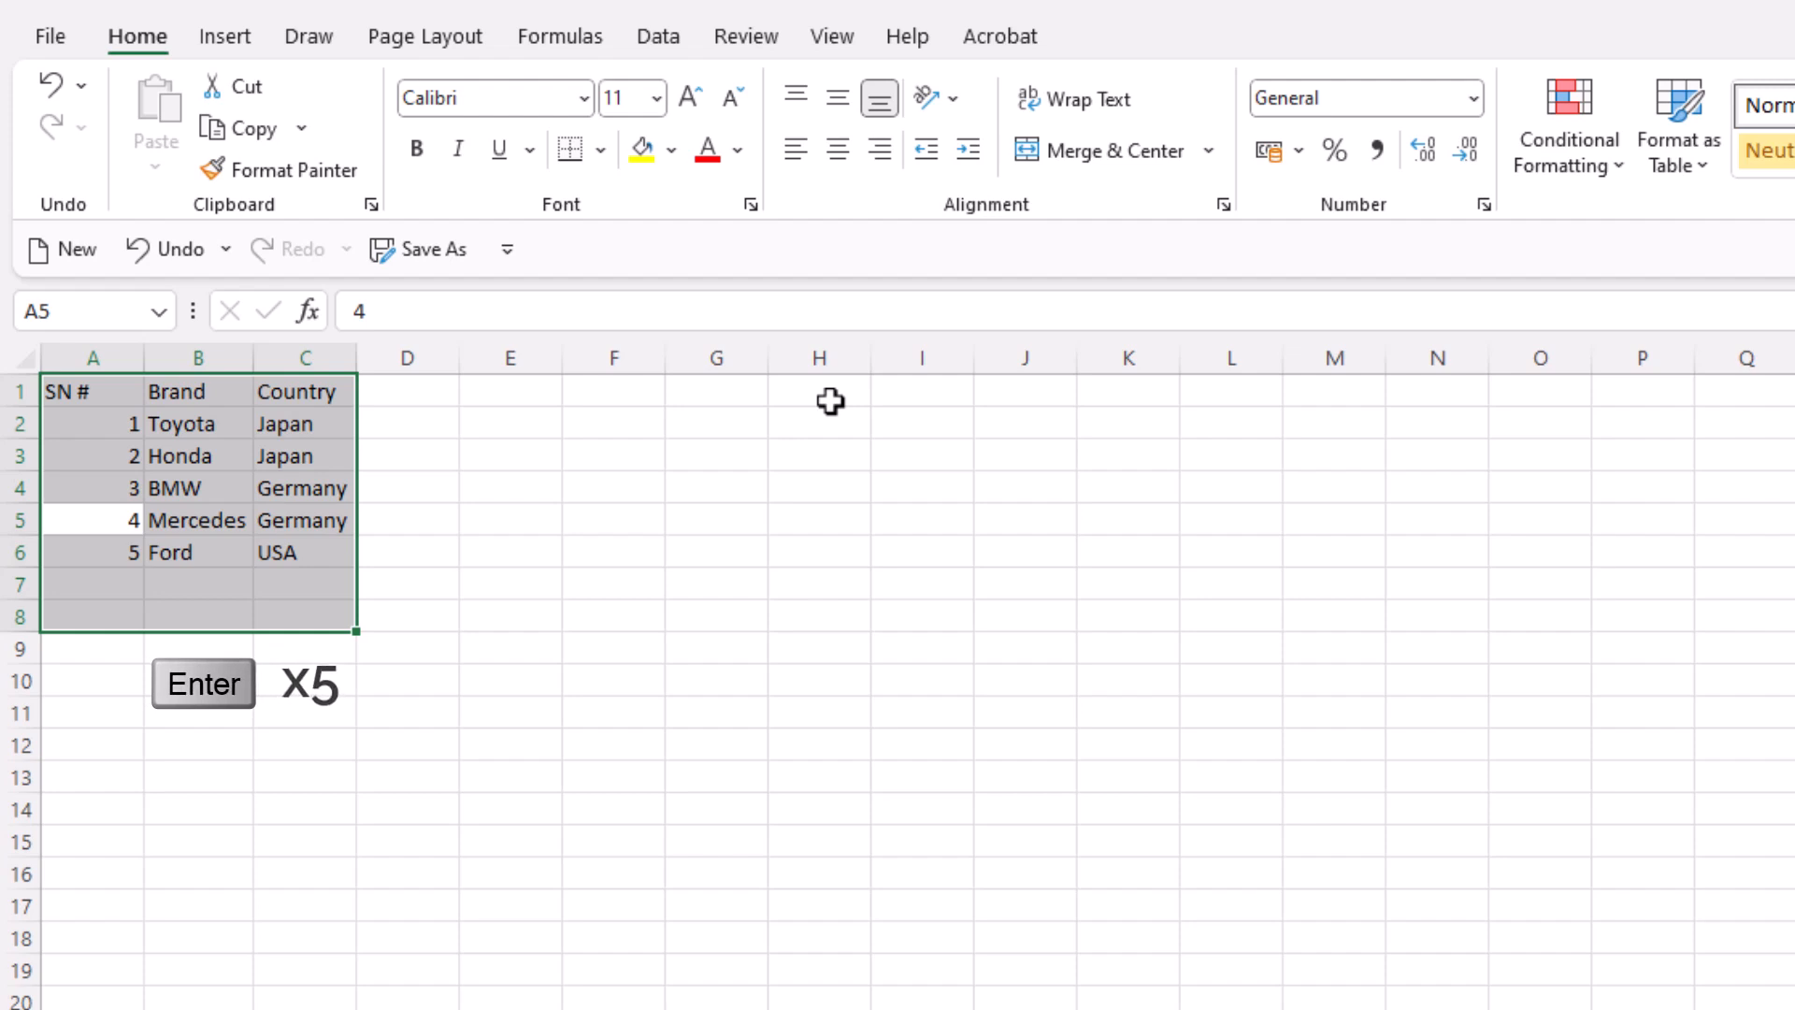
key(Return)
key(Return)
key(Return)
key(Return)
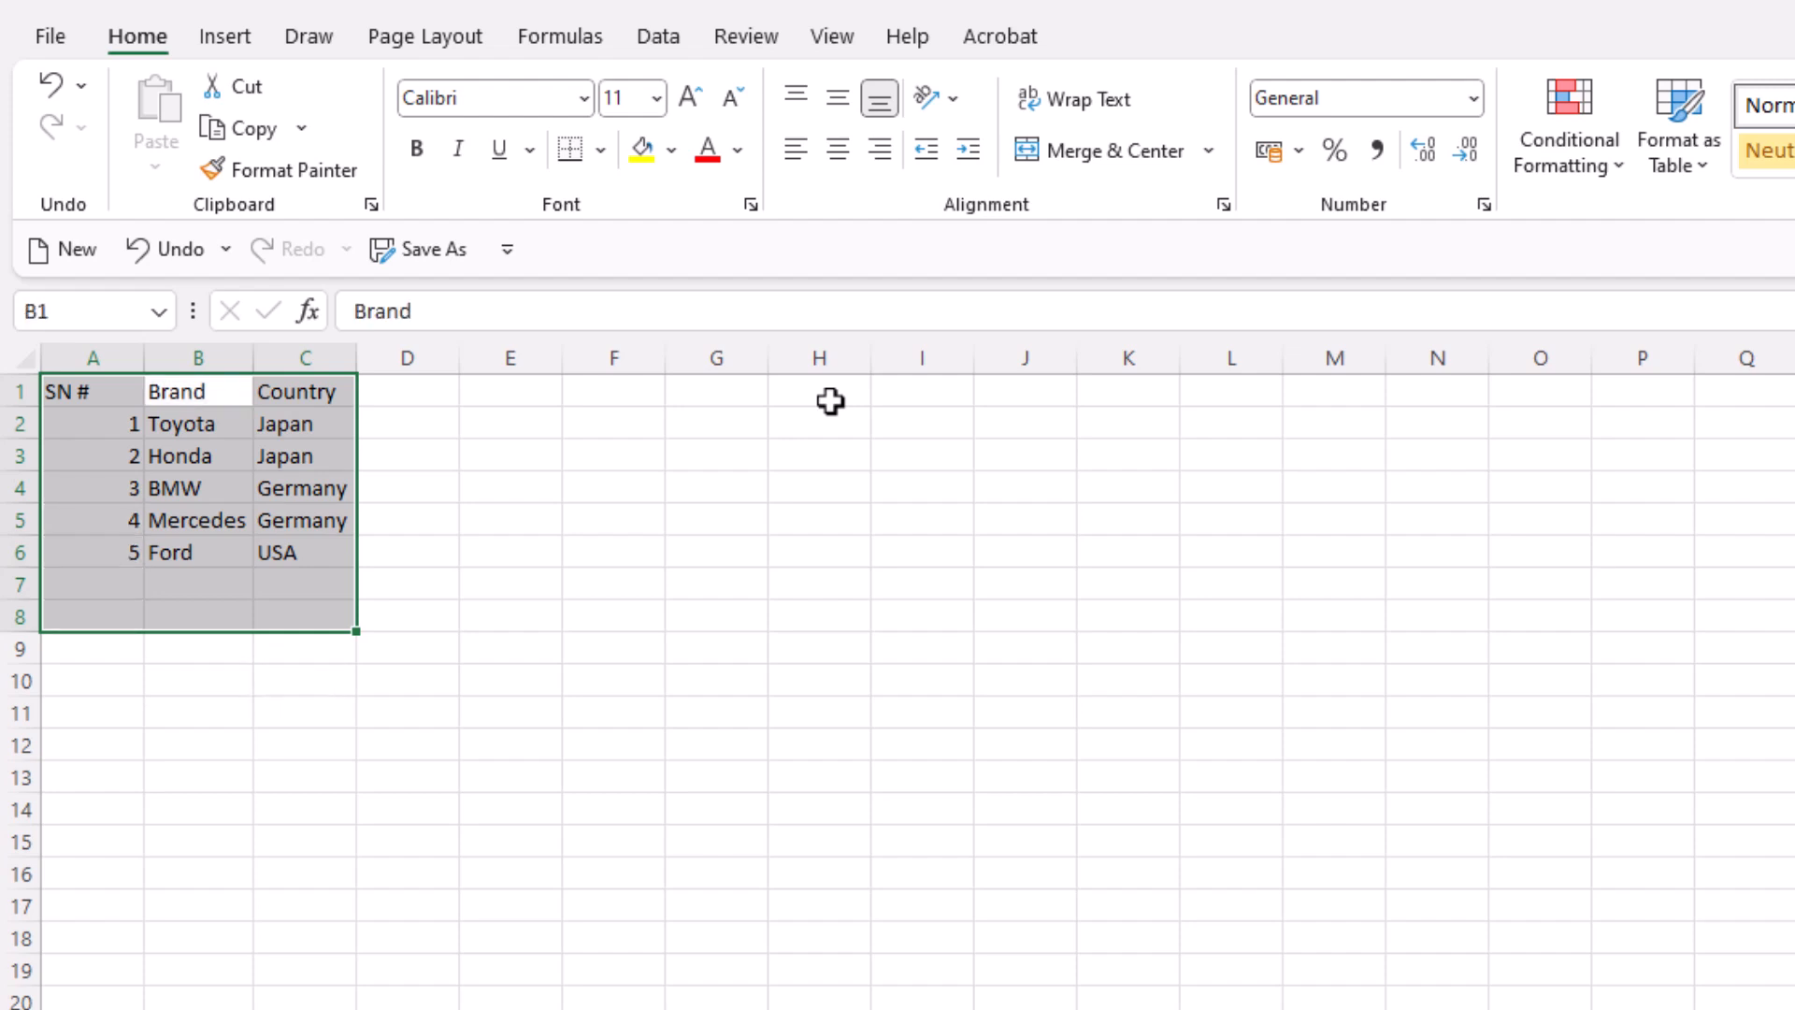
key(Return)
key(Return)
key(Return)
key(Return)
key(Return)
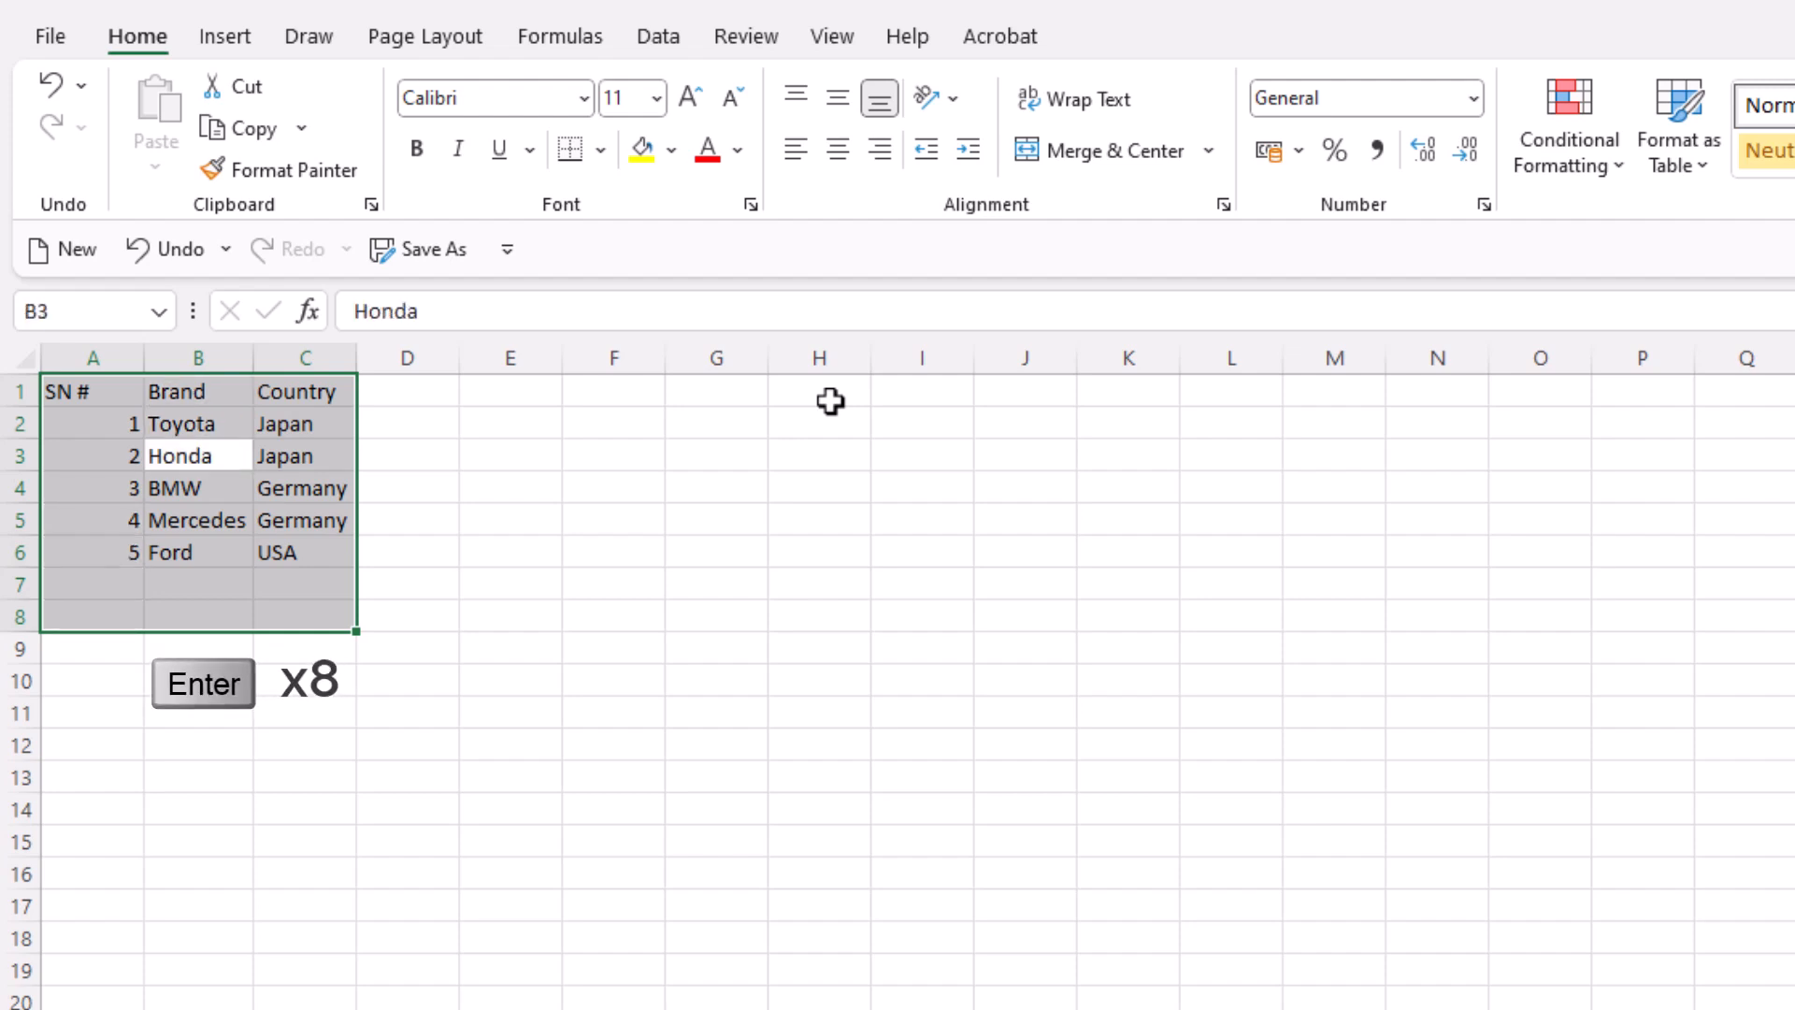
key(Return)
key(Return)
key(Return)
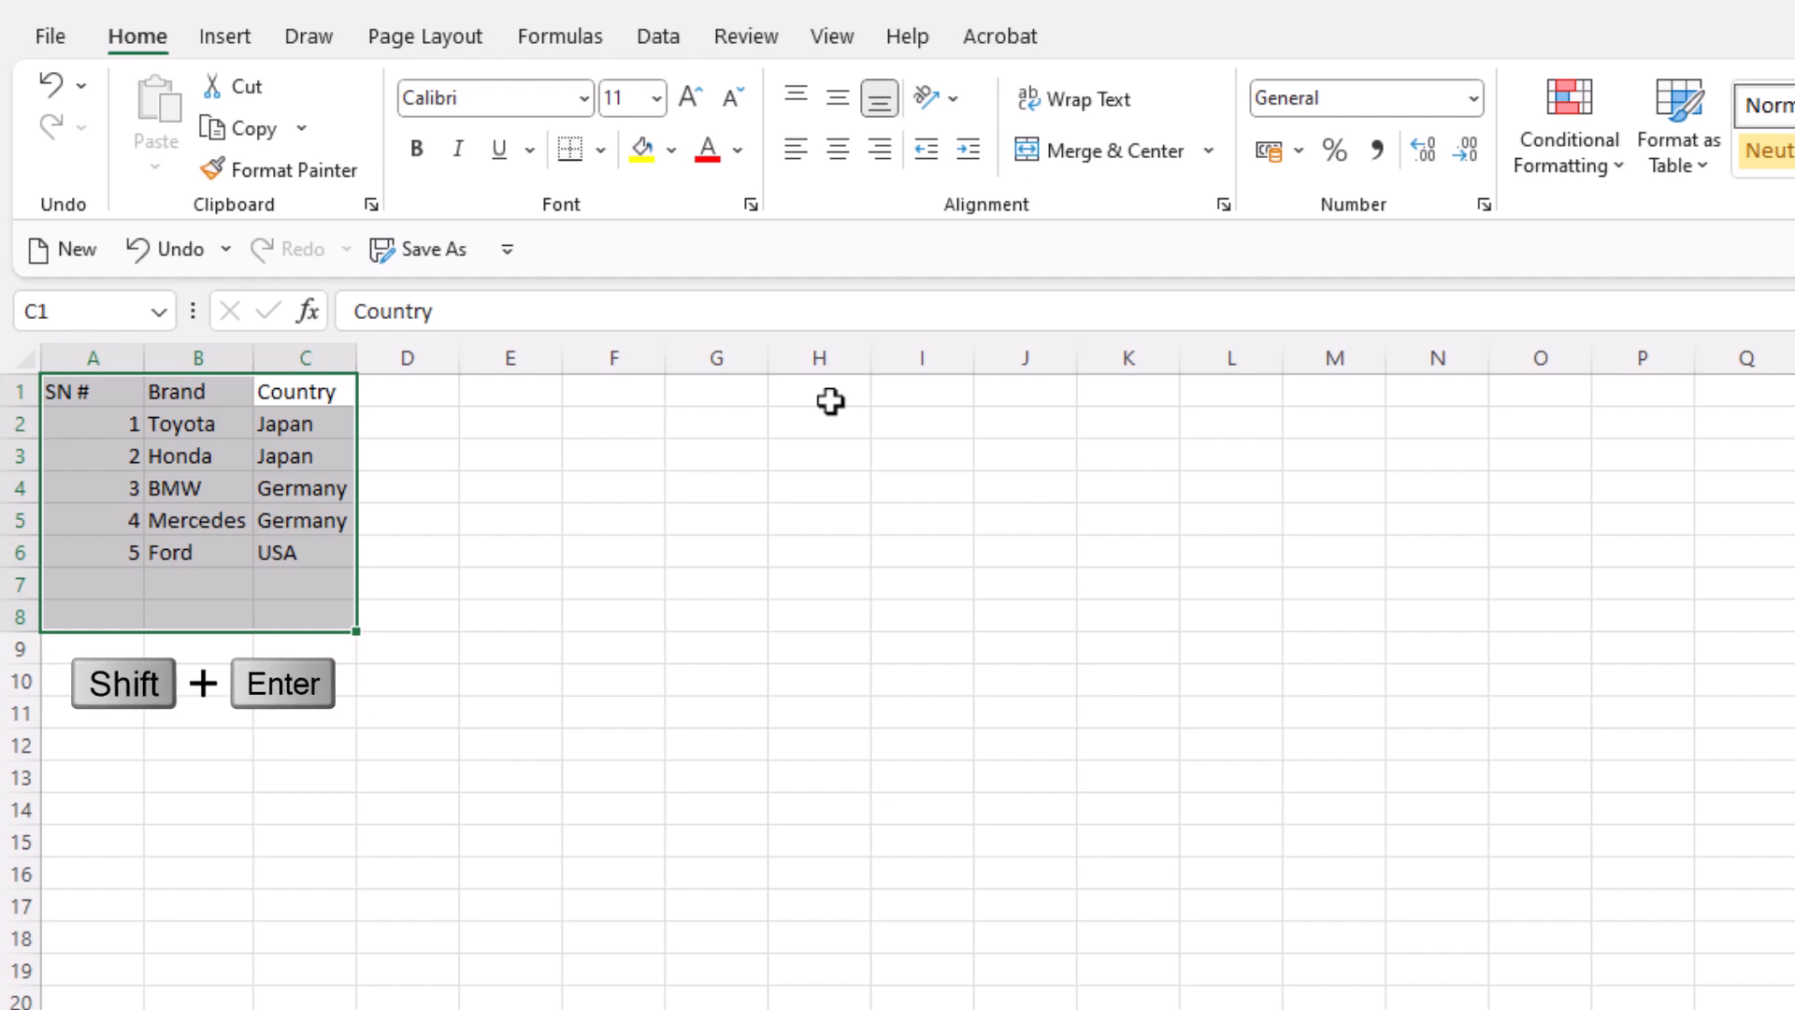
Step: Move the active cell backward through the selection, from C1 up column B to B6 and row by row to A5
key(shift+Return)
key(shift+Return)
key(shift+Return)
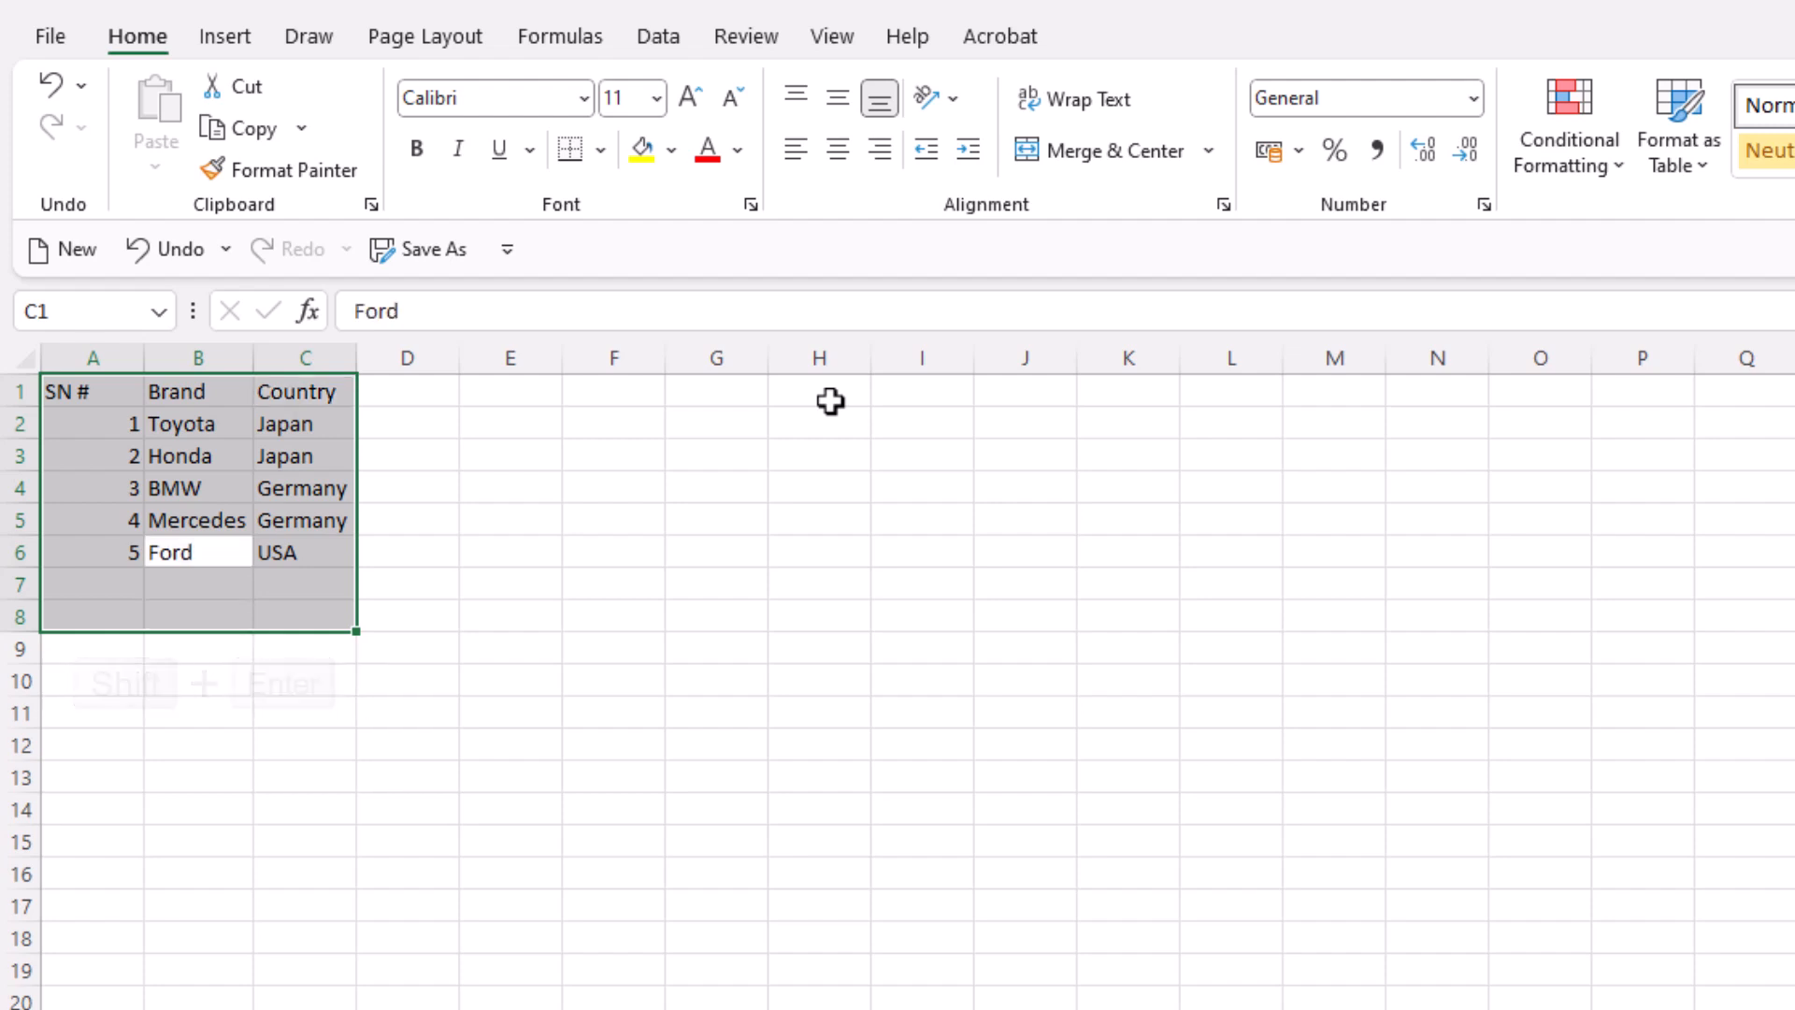
key(shift+Tab)
key(shift+Tab)
key(shift+Tab)
key(shift+Tab)
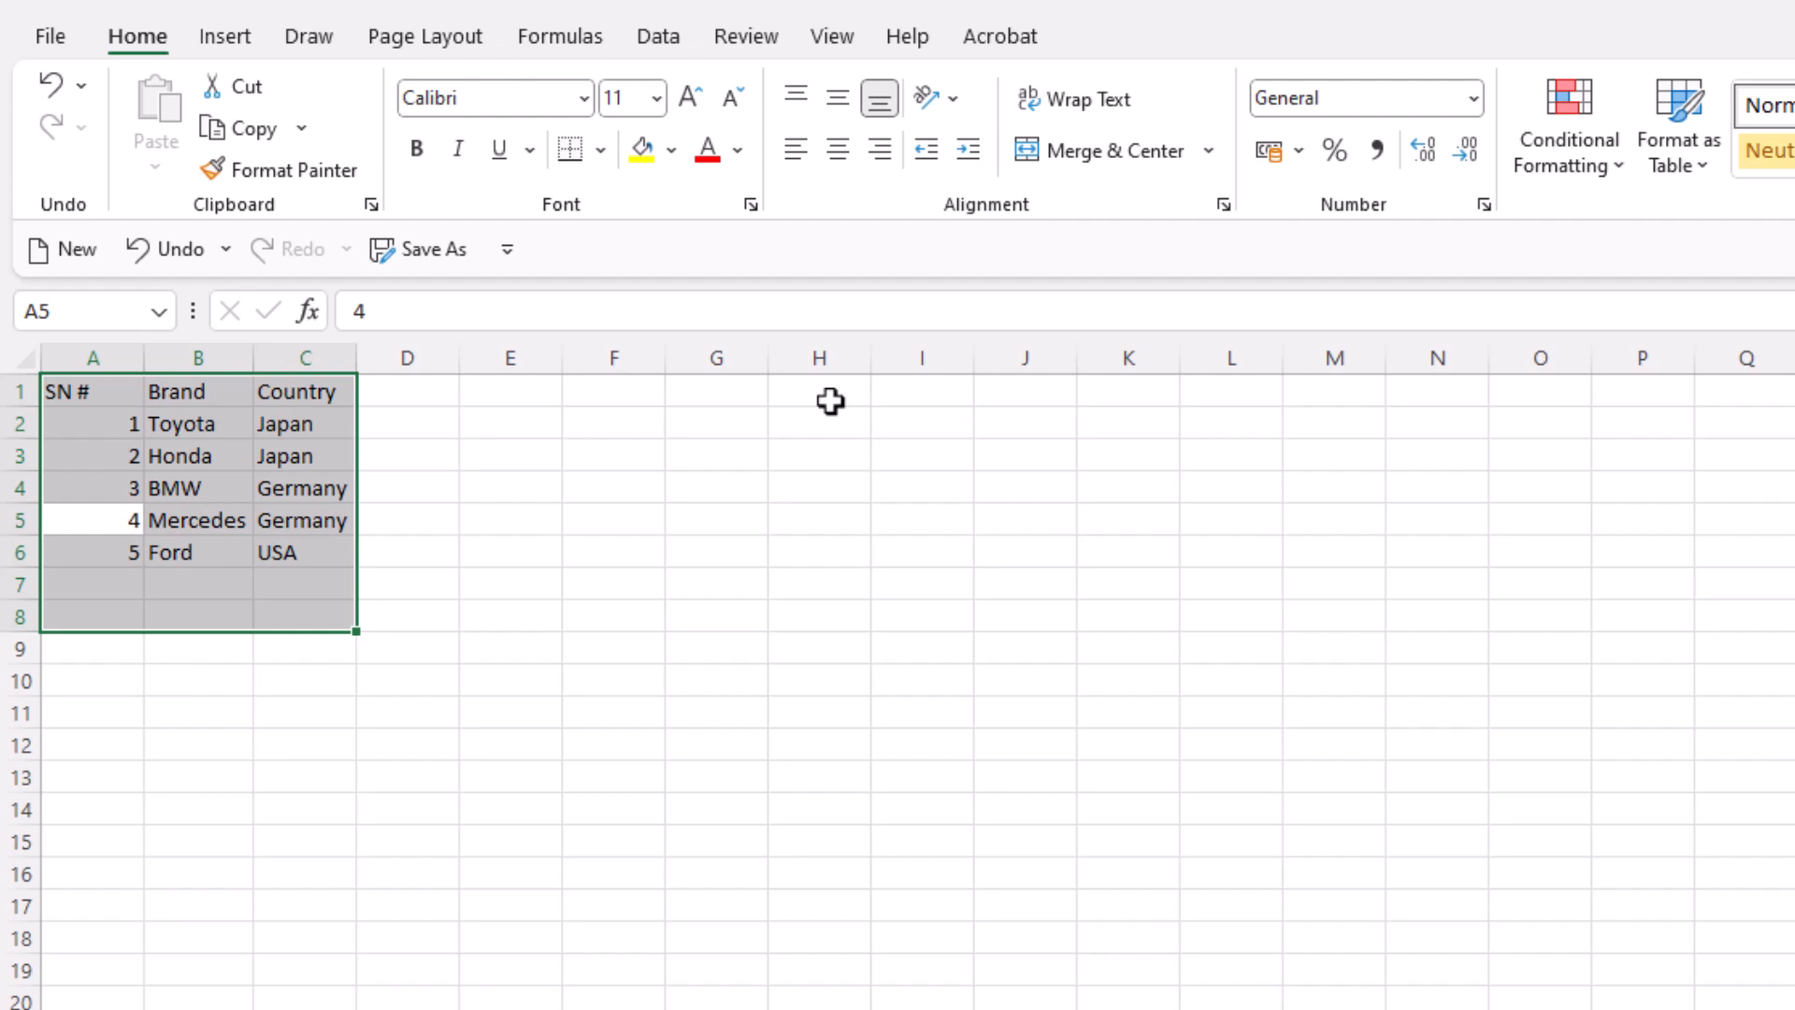
Step: Fill row 7 of the selected range with SN # 6, brand KIA and country South Korea
key(Return)
key(Return)
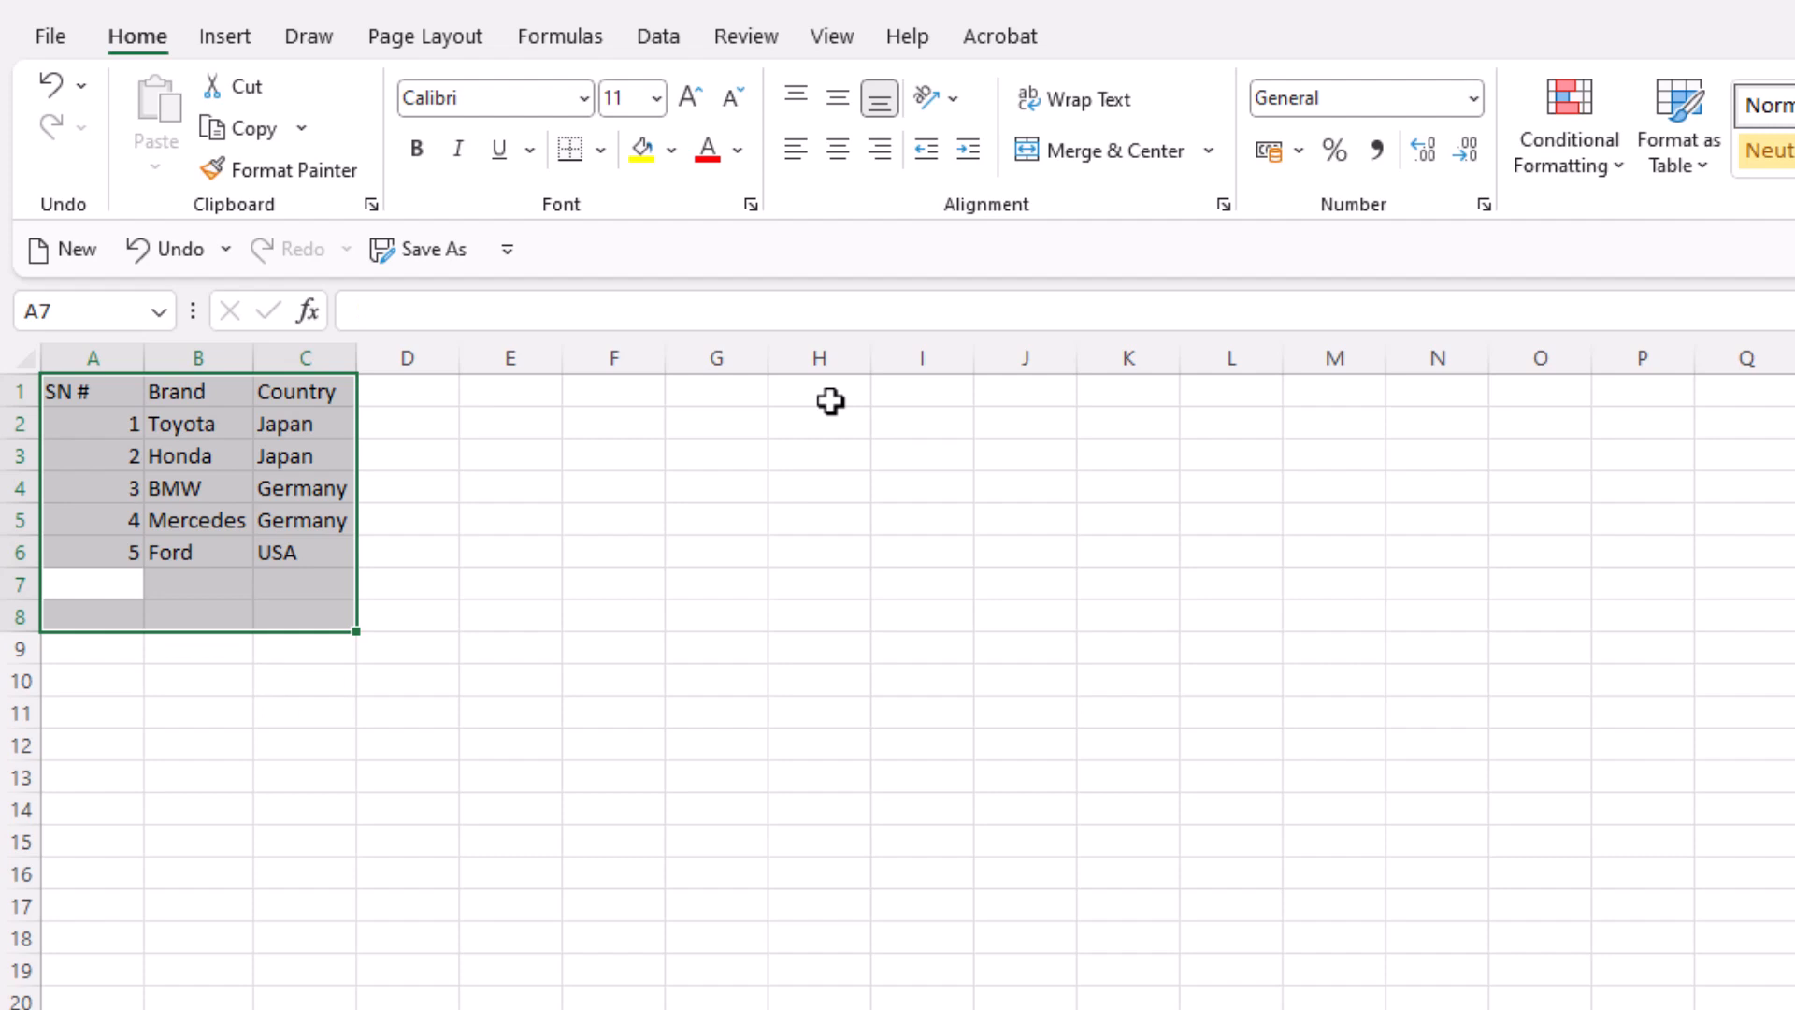
text(6)
key(Tab)
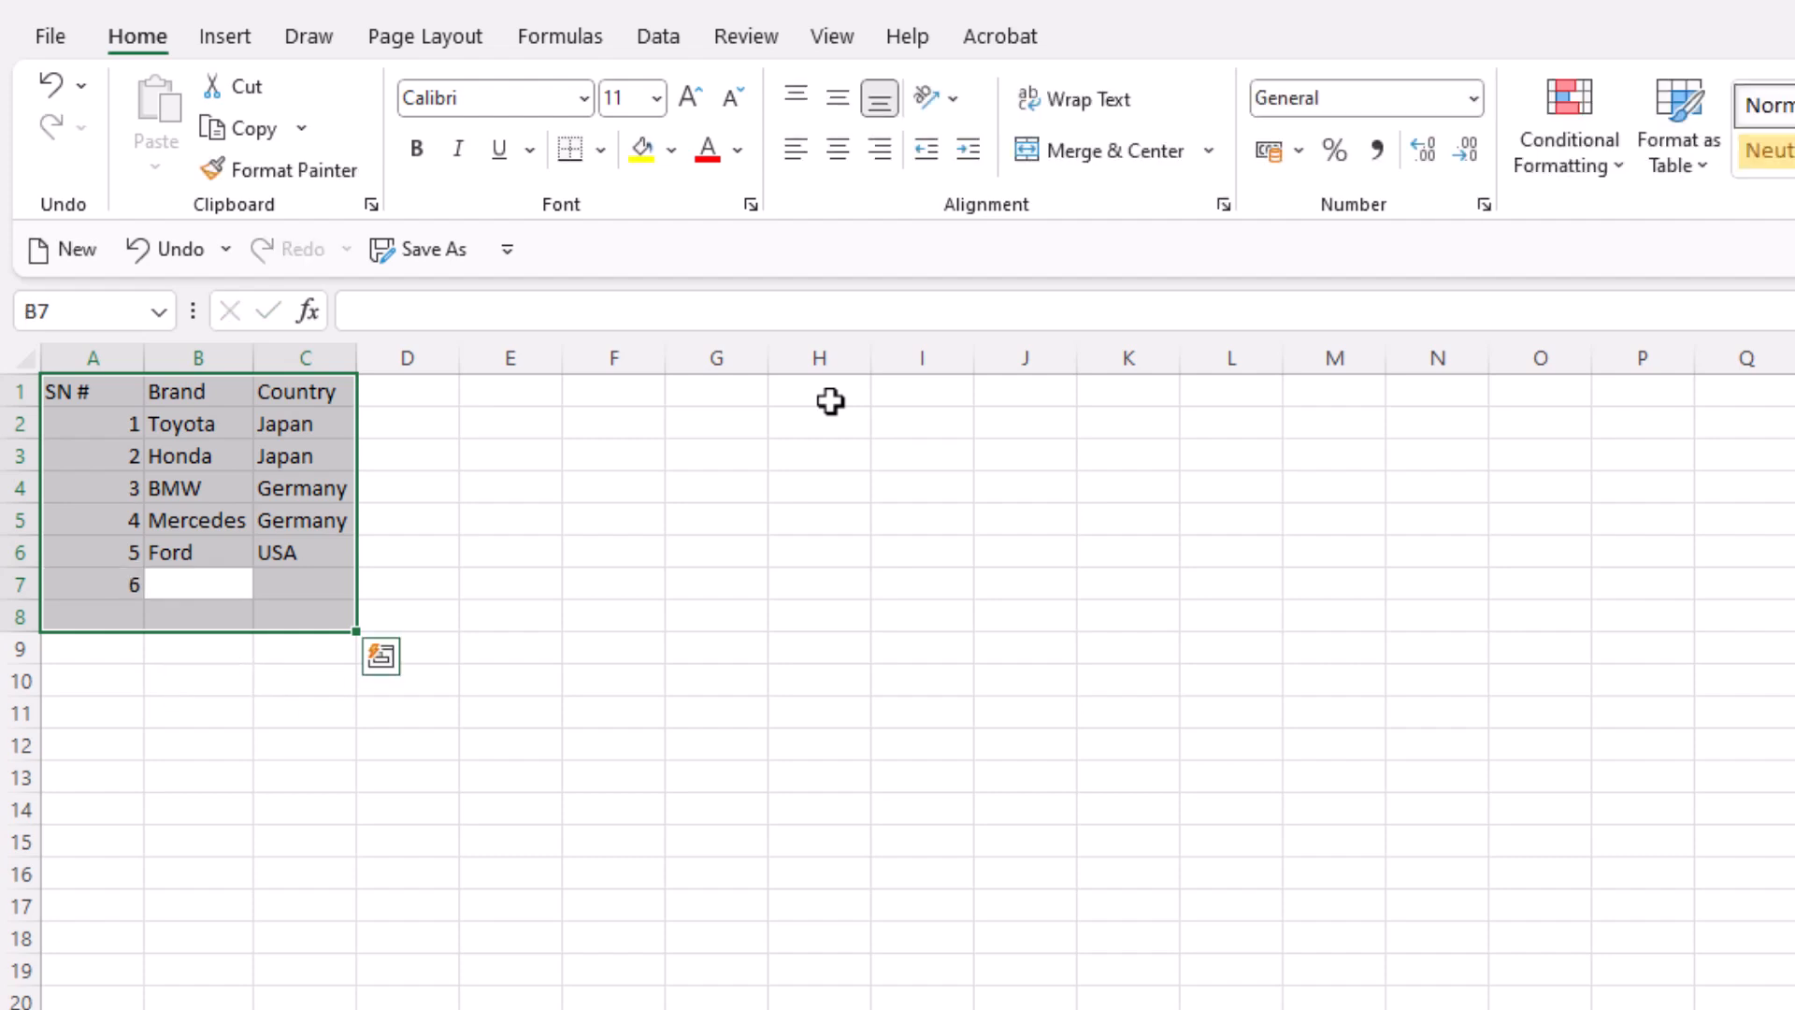
text(KIA)
key(Tab)
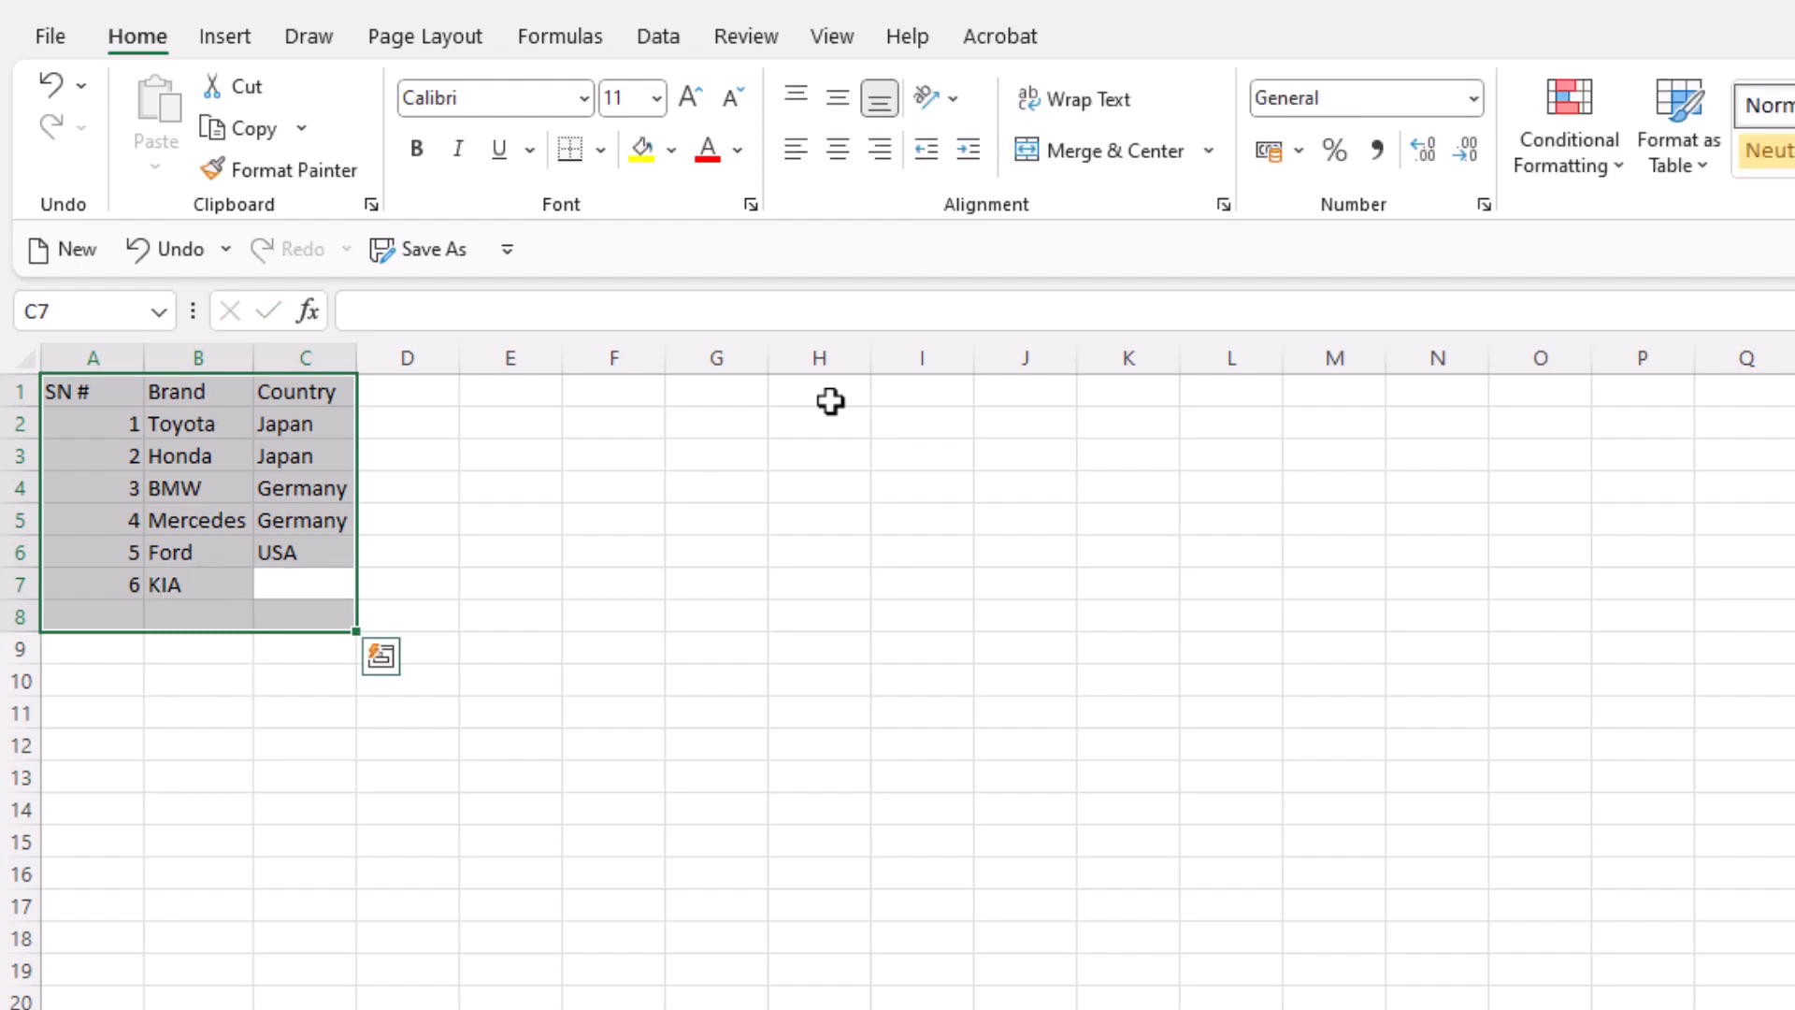
text(South Korea)
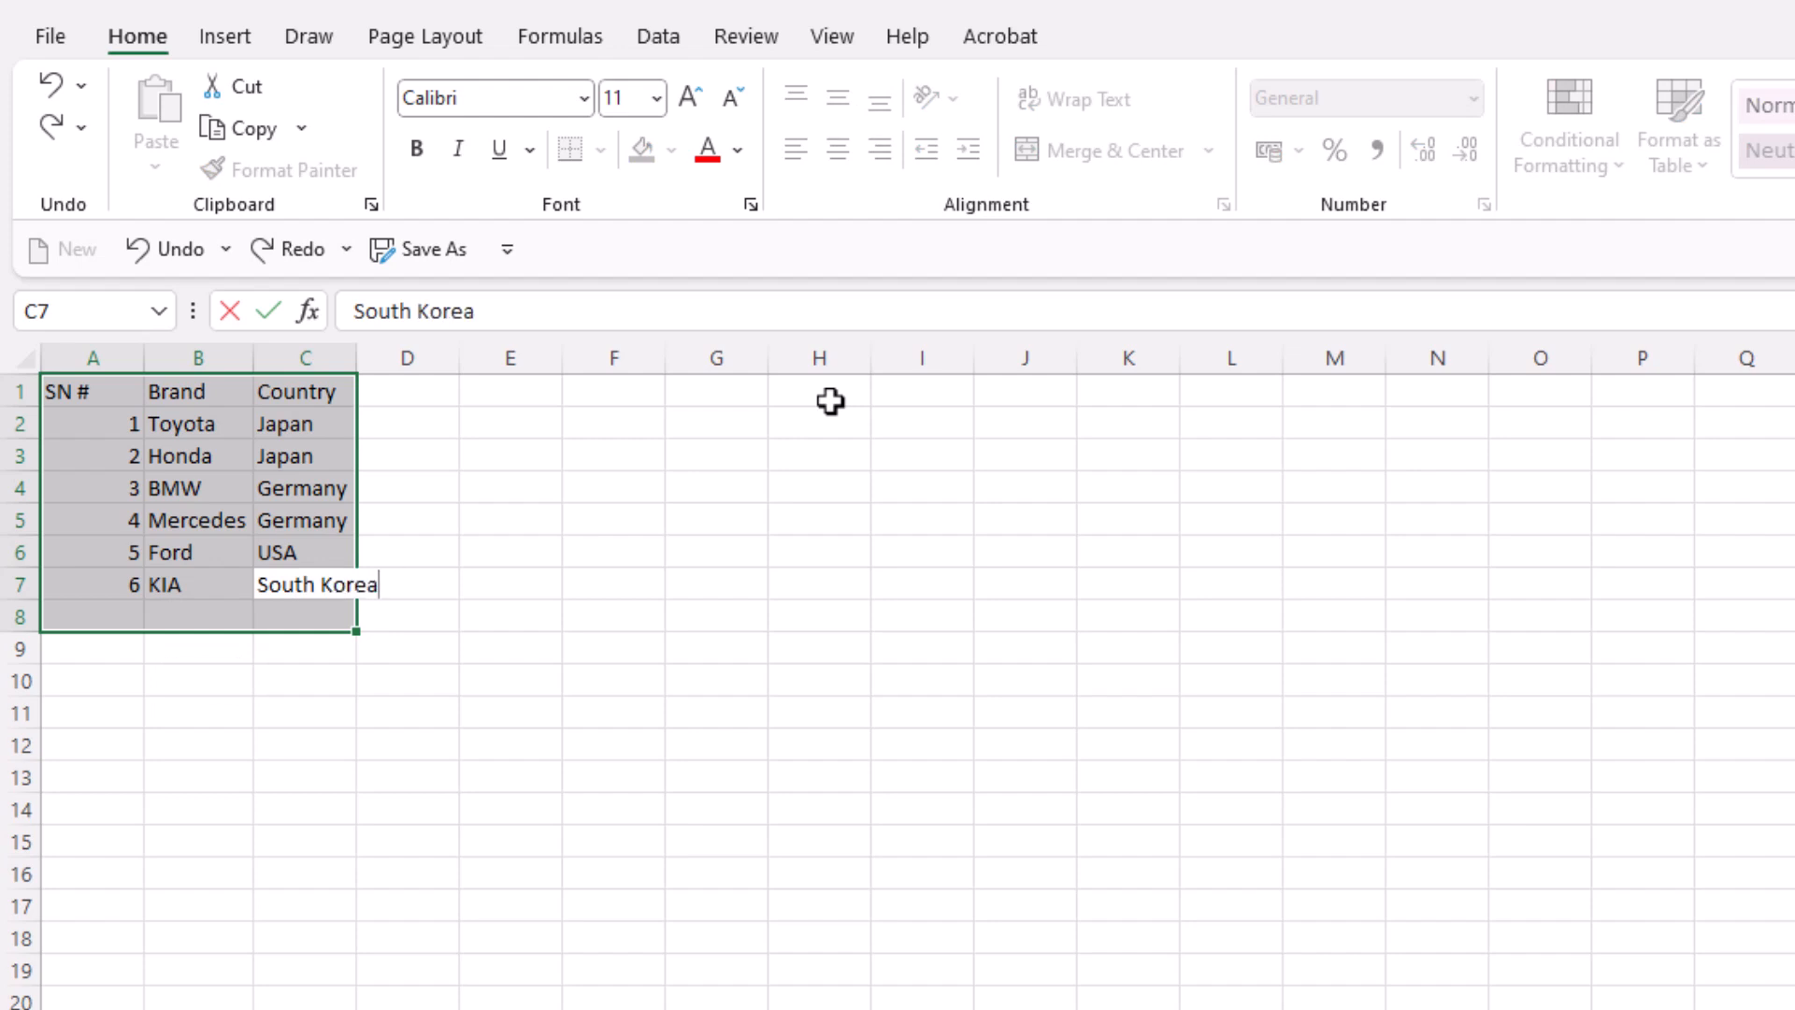
key(Tab)
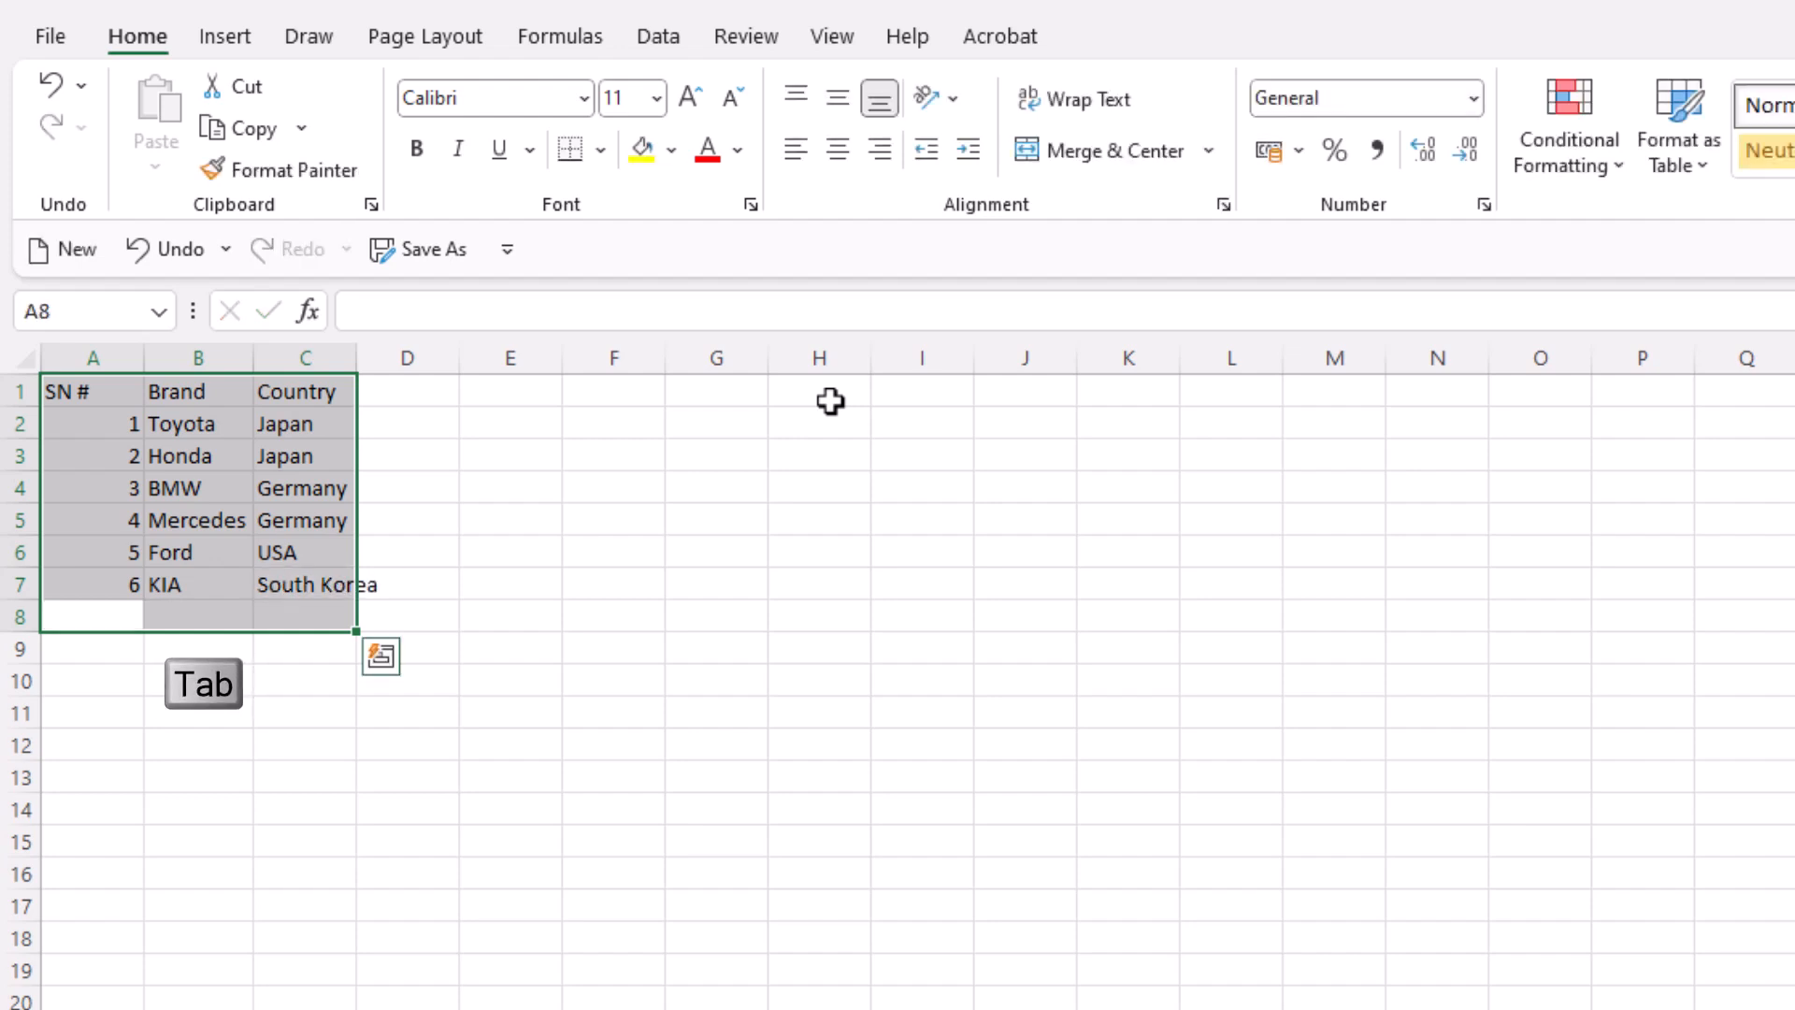
Step: Fill row 8 of the selected range with SN # 7, brand Renault and country France
text(7)
key(Tab)
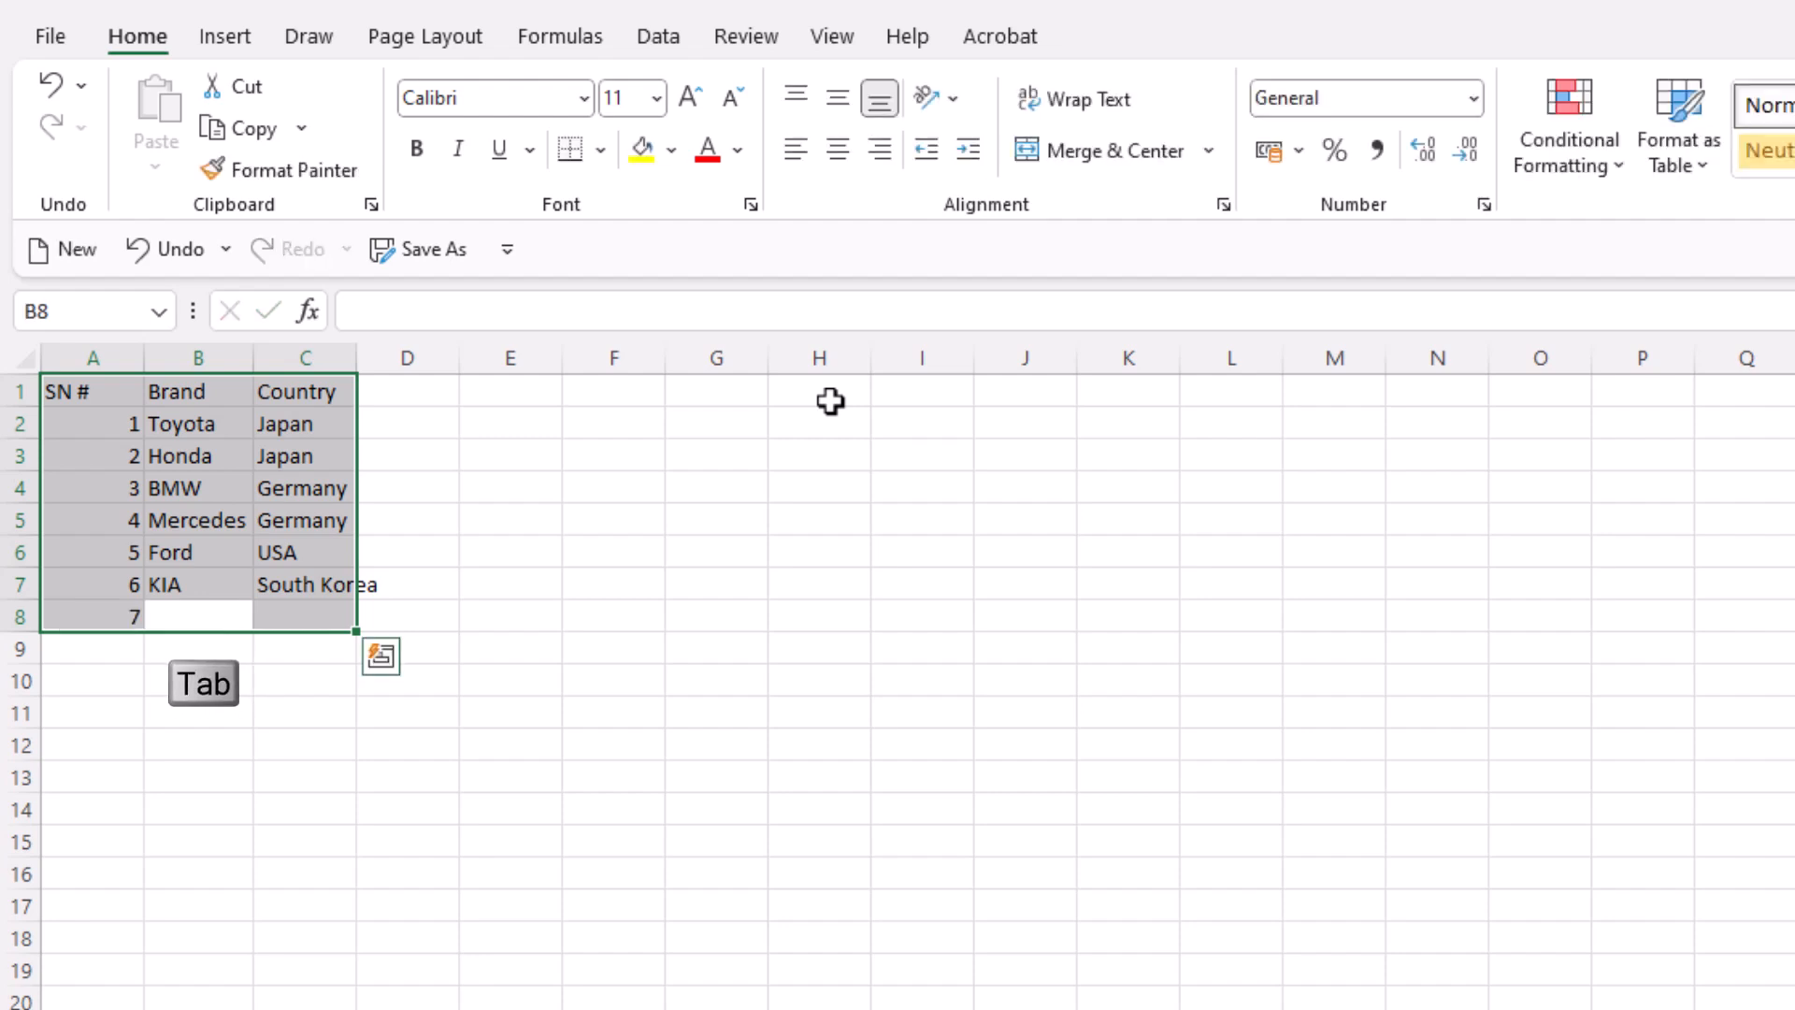
text(R)
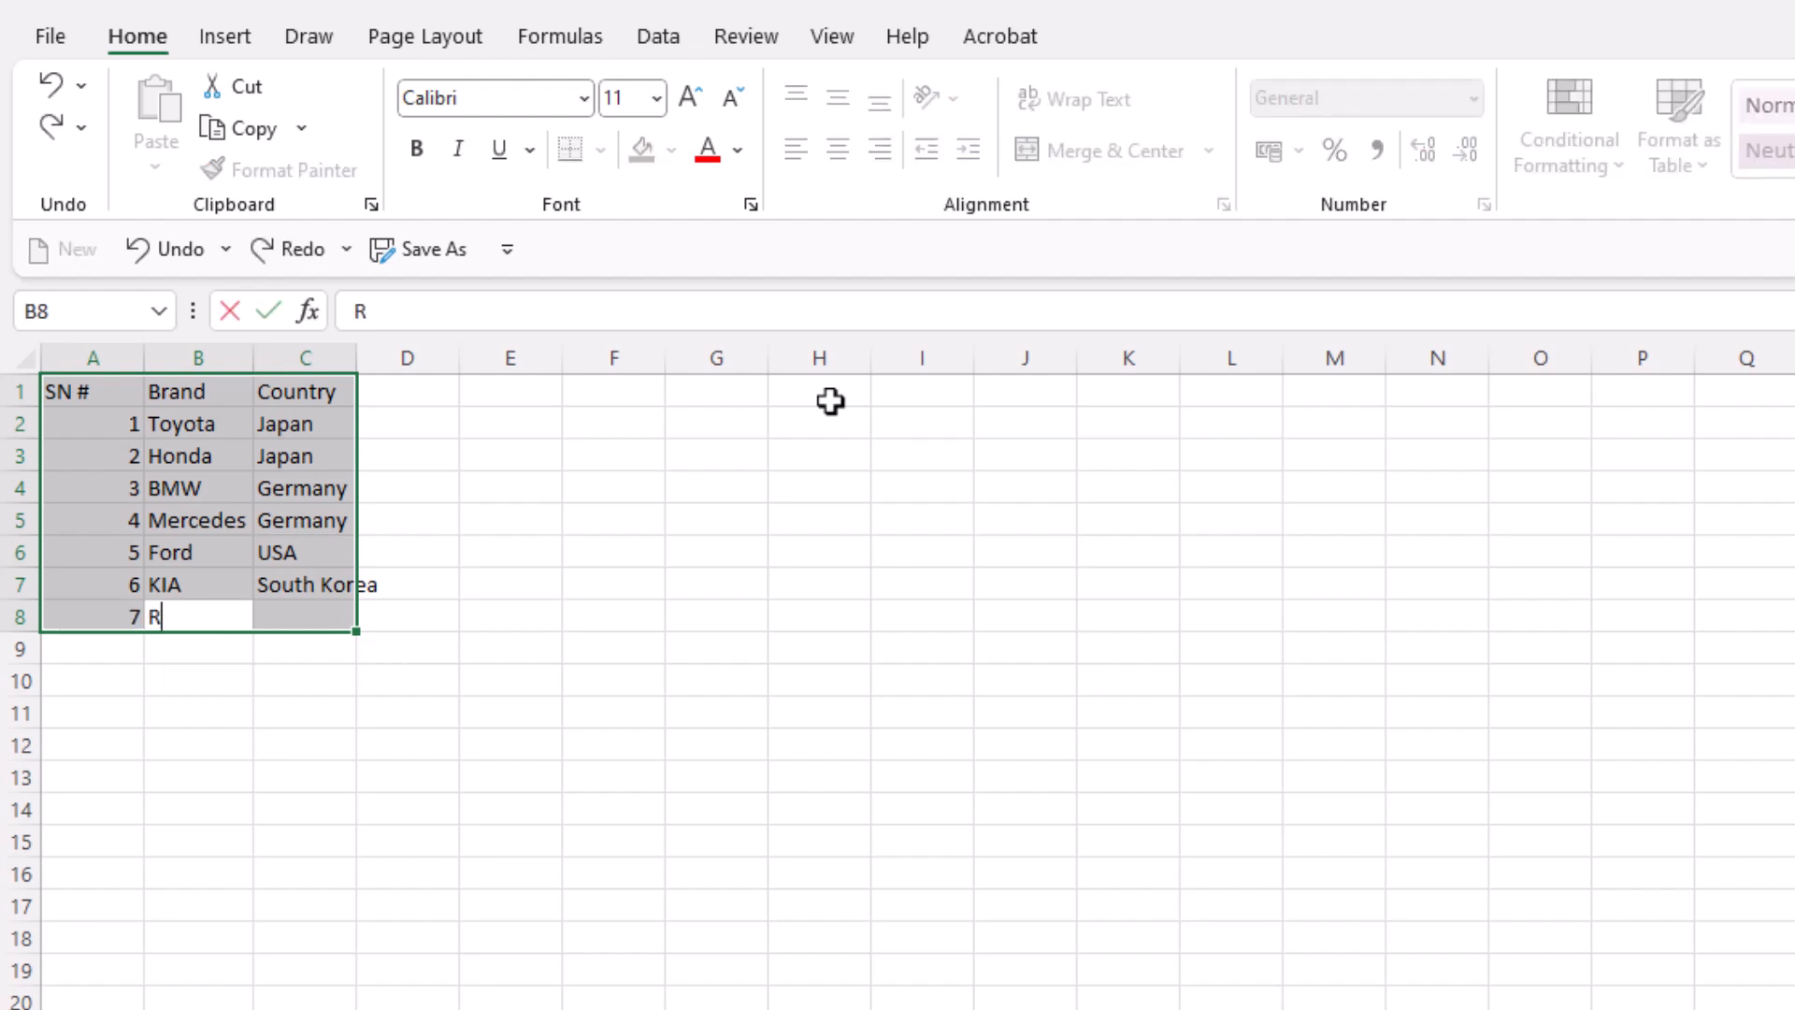
text(enault)
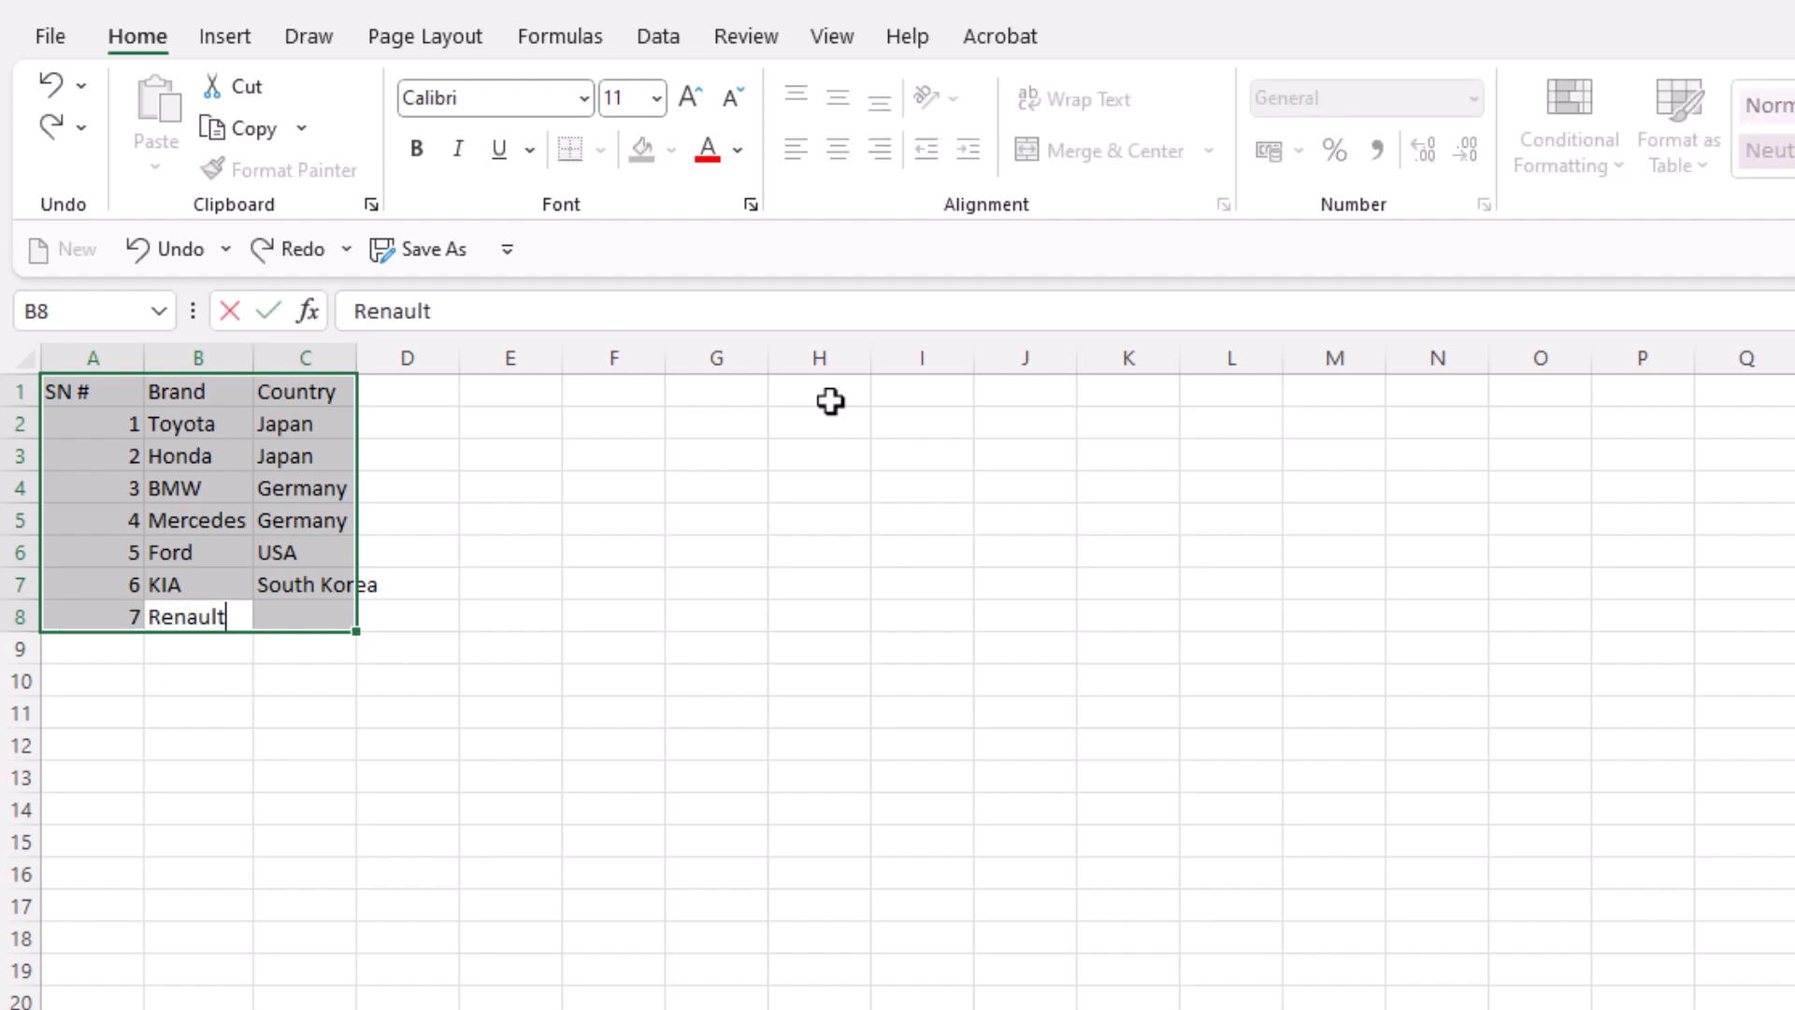
key(Tab)
text(Fr)
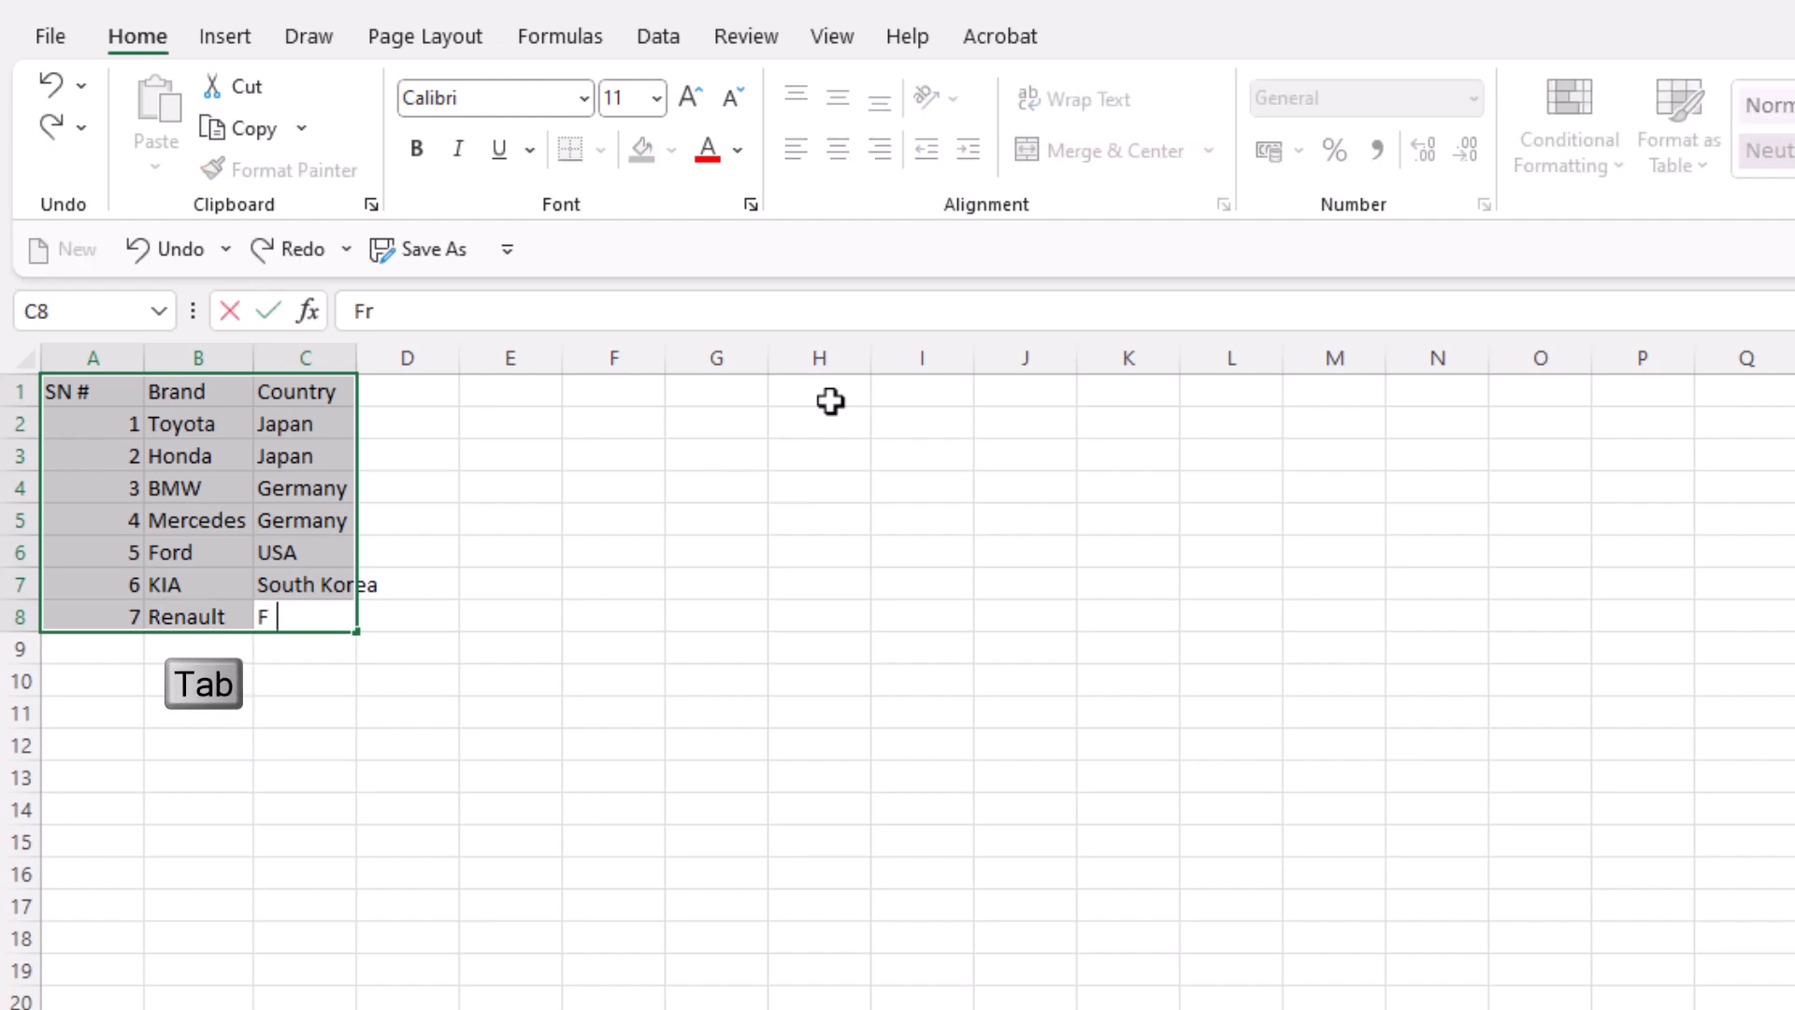
text(ance)
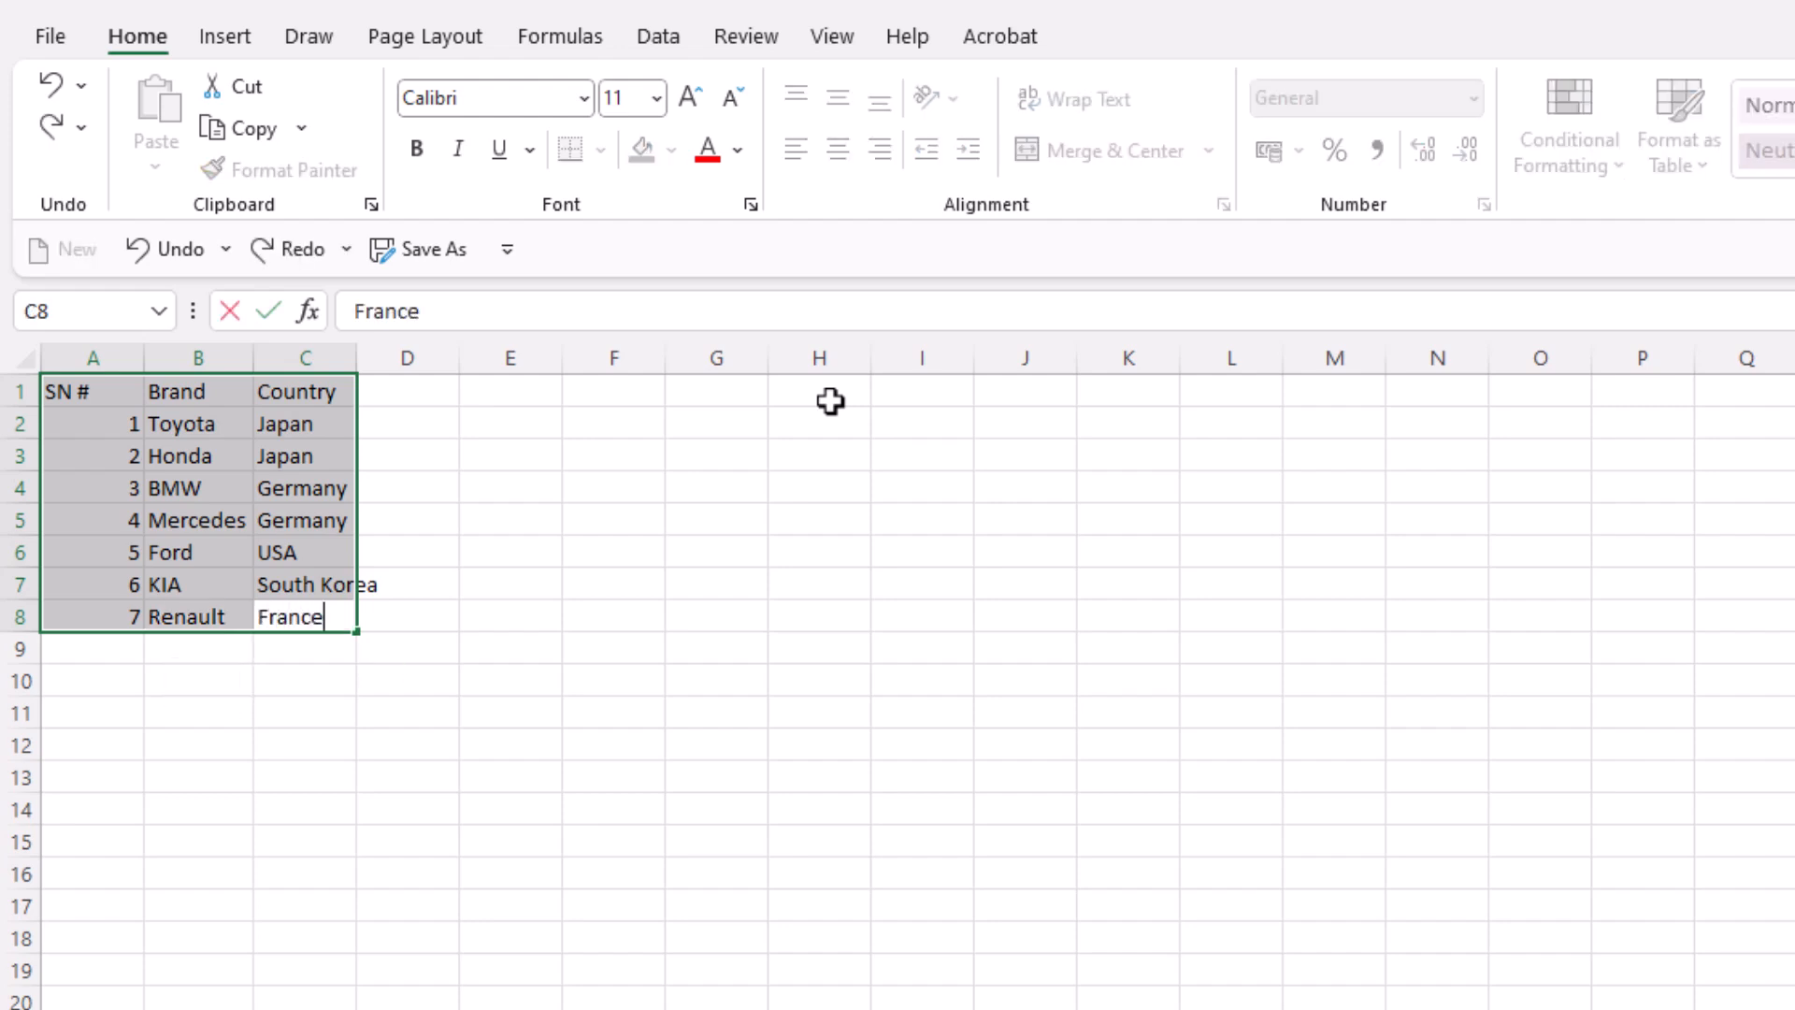
key(Return)
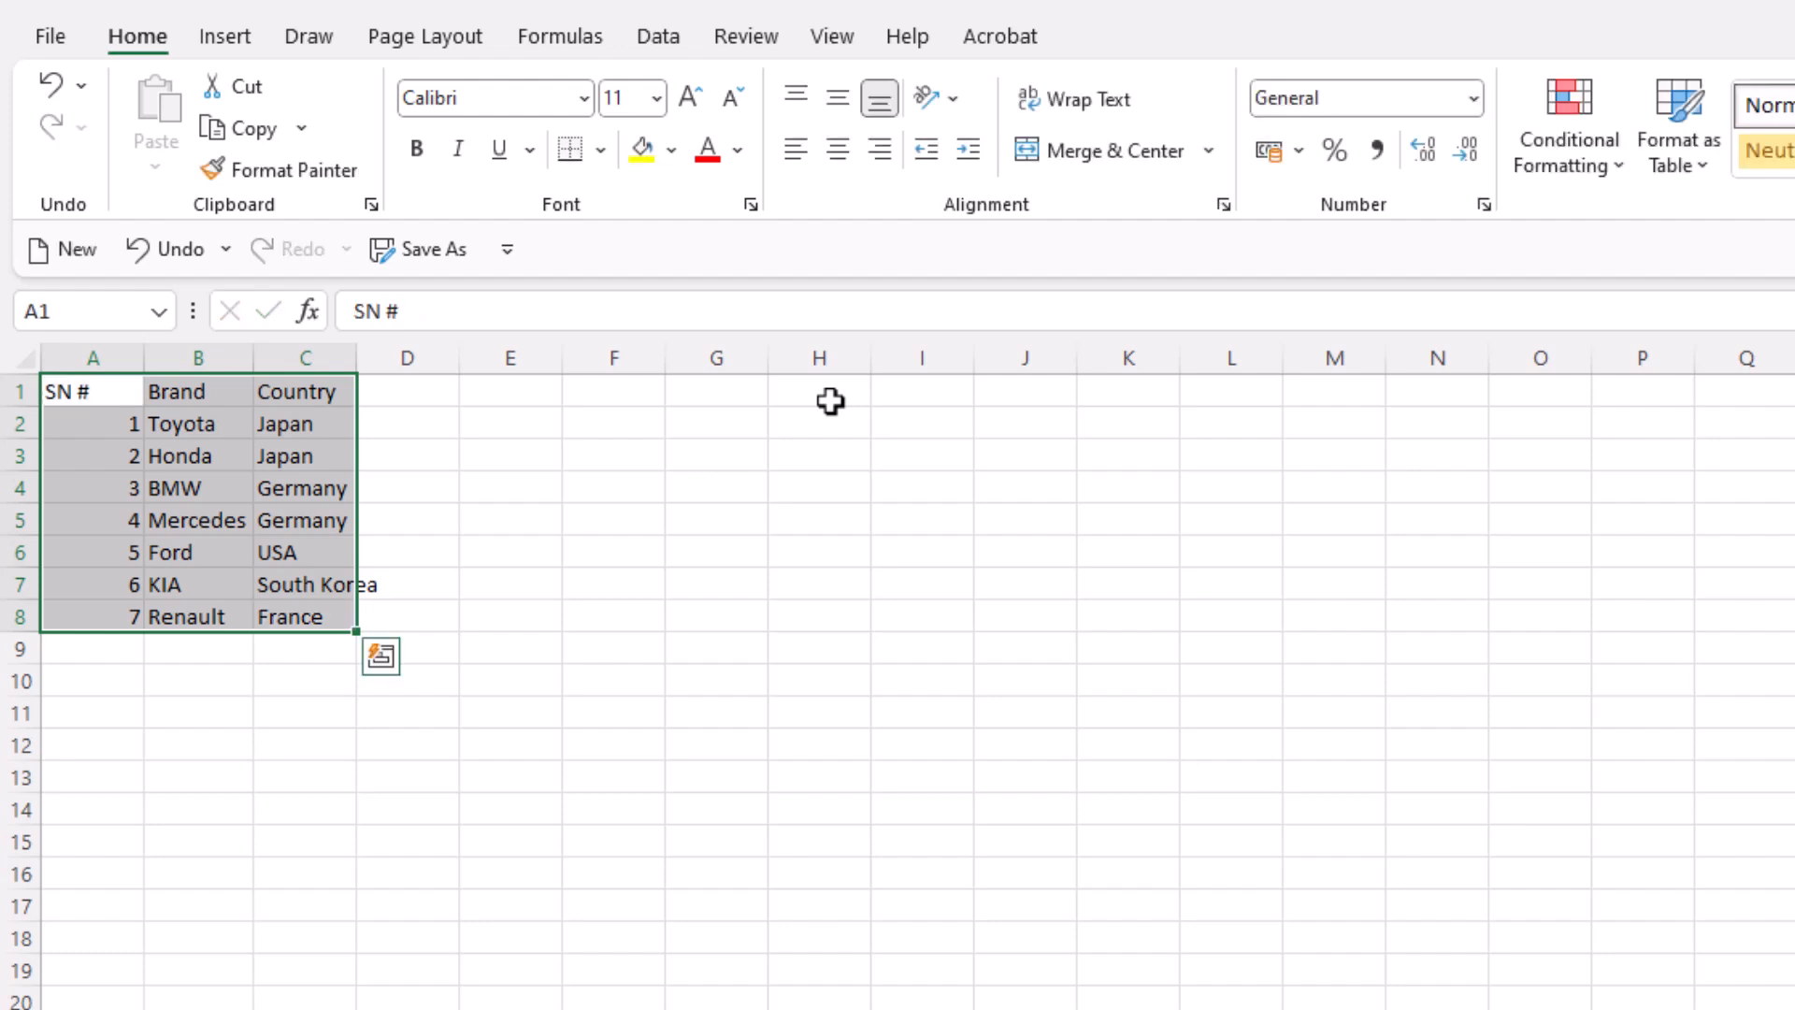